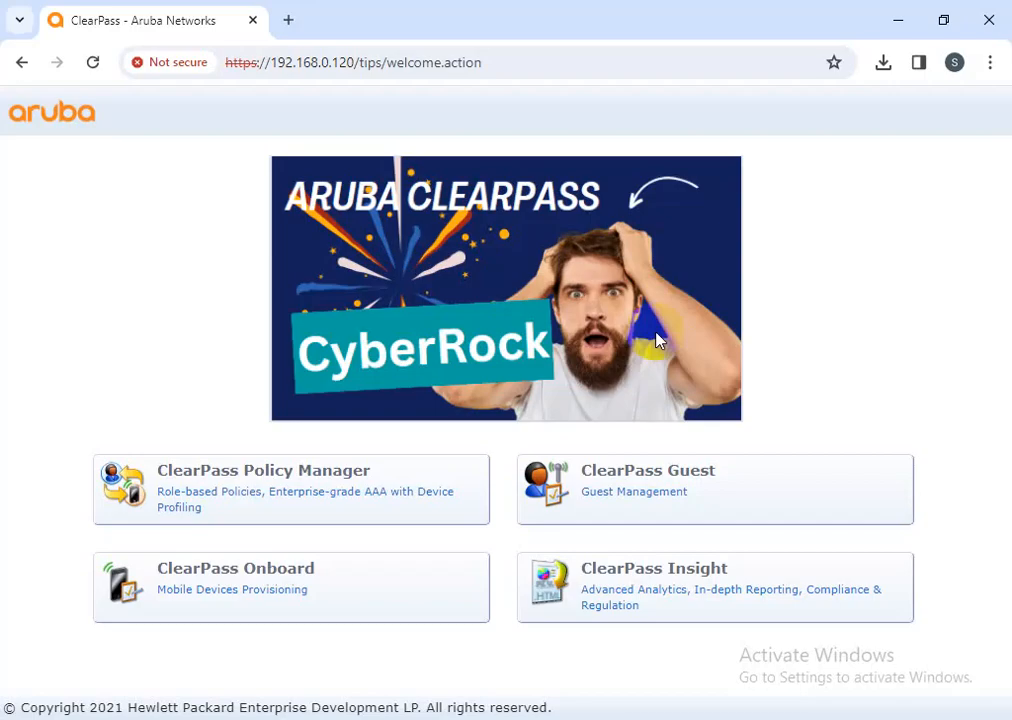
Sign in to Policy Manager as admin, retrying after the first attempt fails
{"action": "left_click", "coordinate": [316, 506]}
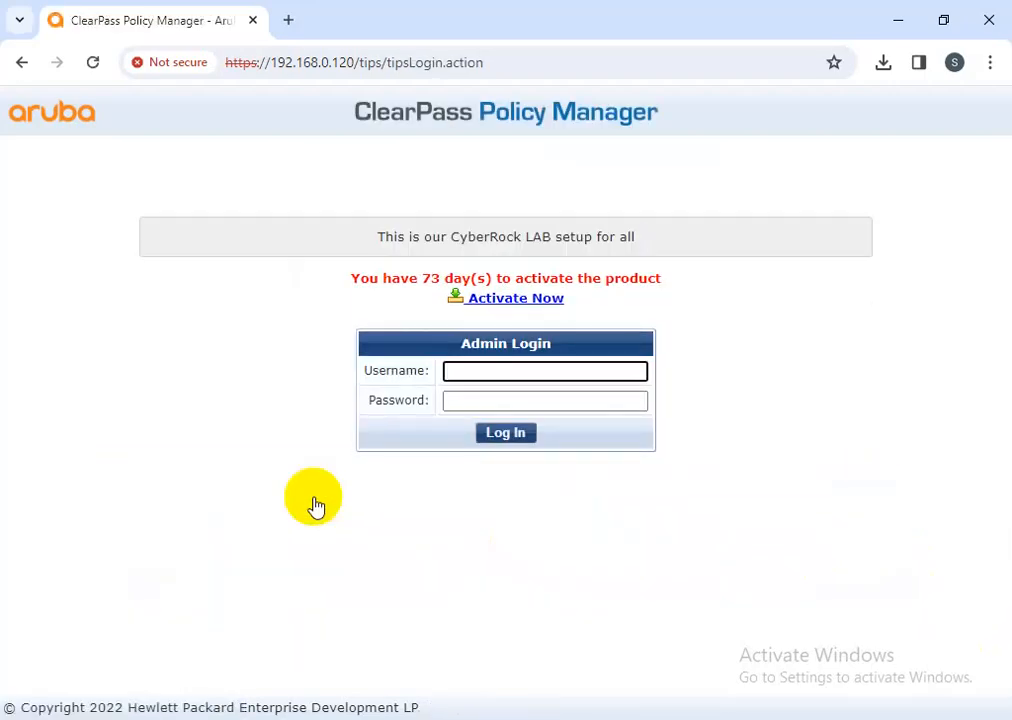
{"action": "type", "text": "admin"}
{"action": "key", "text": "Tab"}
{"action": "type", "text": "•••"}
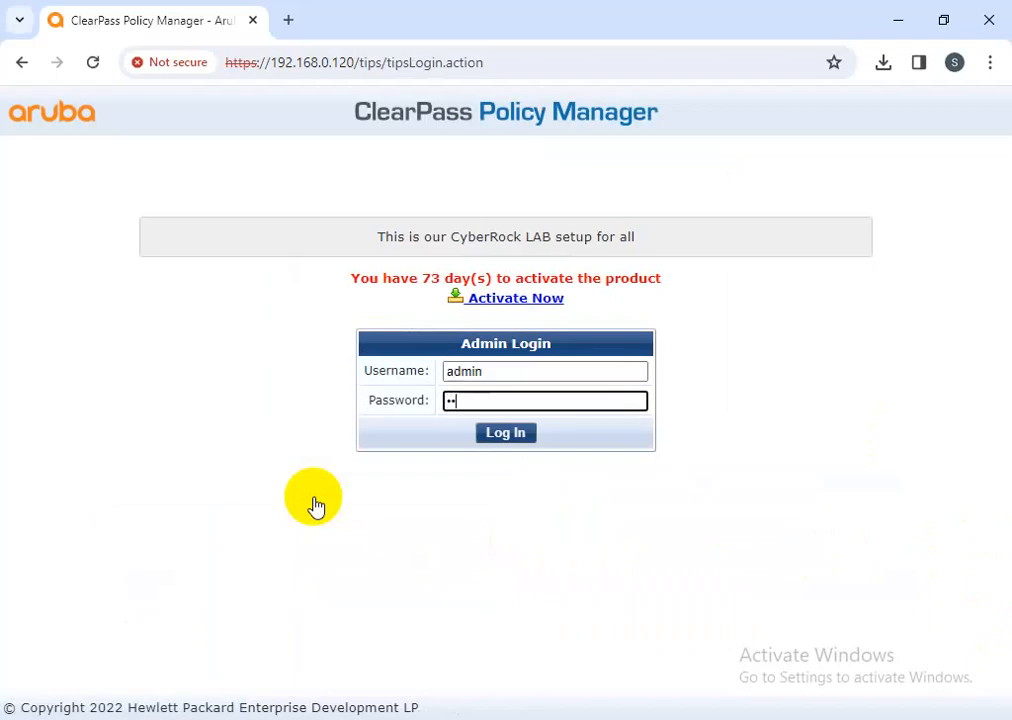
{"action": "type", "text": "•••••••••"}
{"action": "key", "text": "Return"}
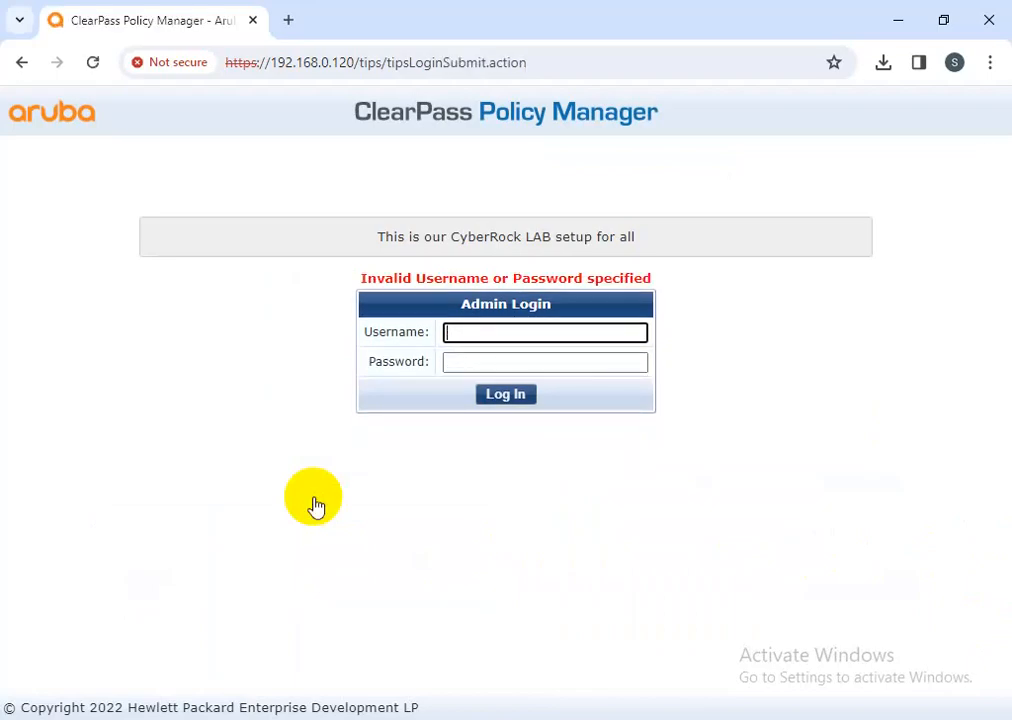
{"action": "type", "text": "admin"}
{"action": "key", "text": "Tab"}
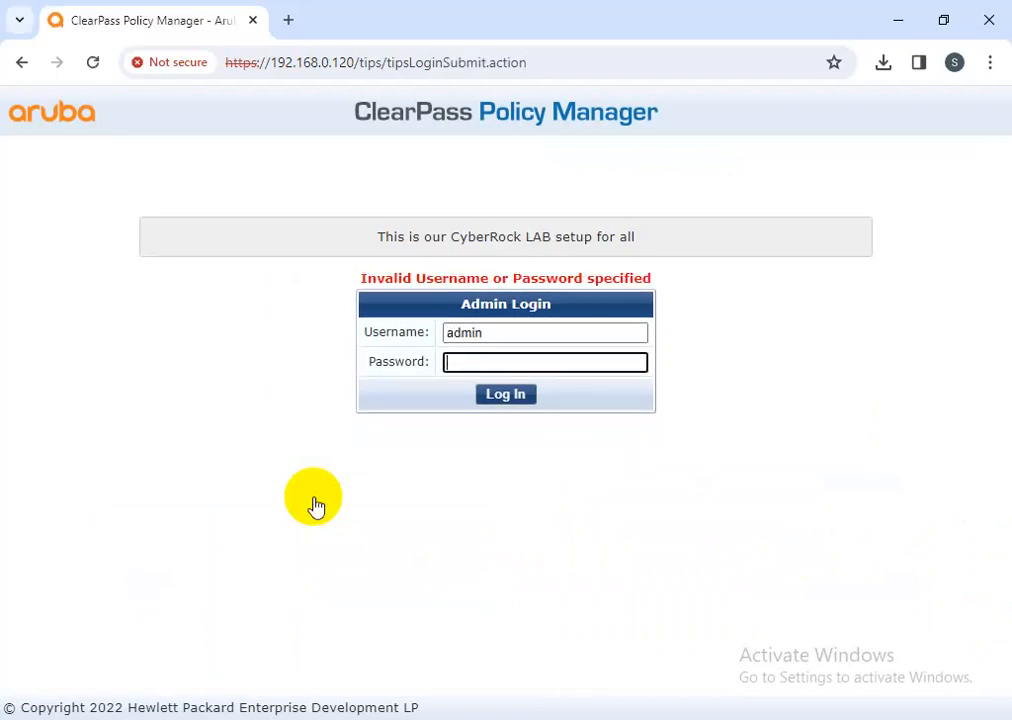
{"action": "type", "text": "•••••••••"}
{"action": "key", "text": "Return"}
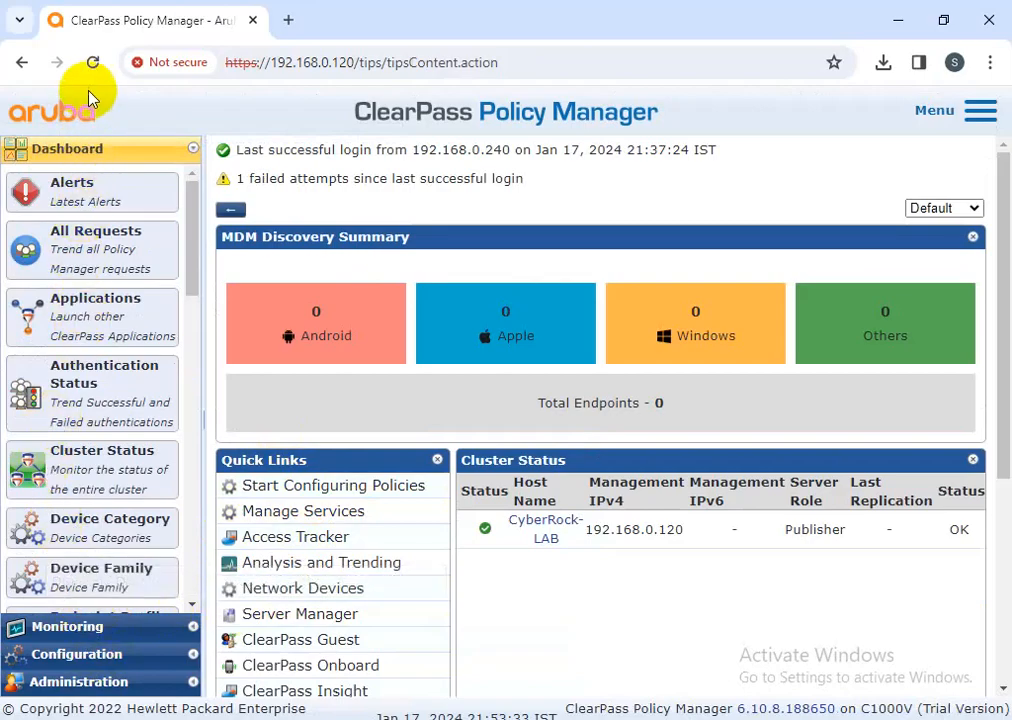
Open Administration > Users and Privileges > Admin Users and view the admin account without changes
{"action": "left_click", "coordinate": [80, 682]}
{"action": "left_click", "coordinate": [128, 305]}
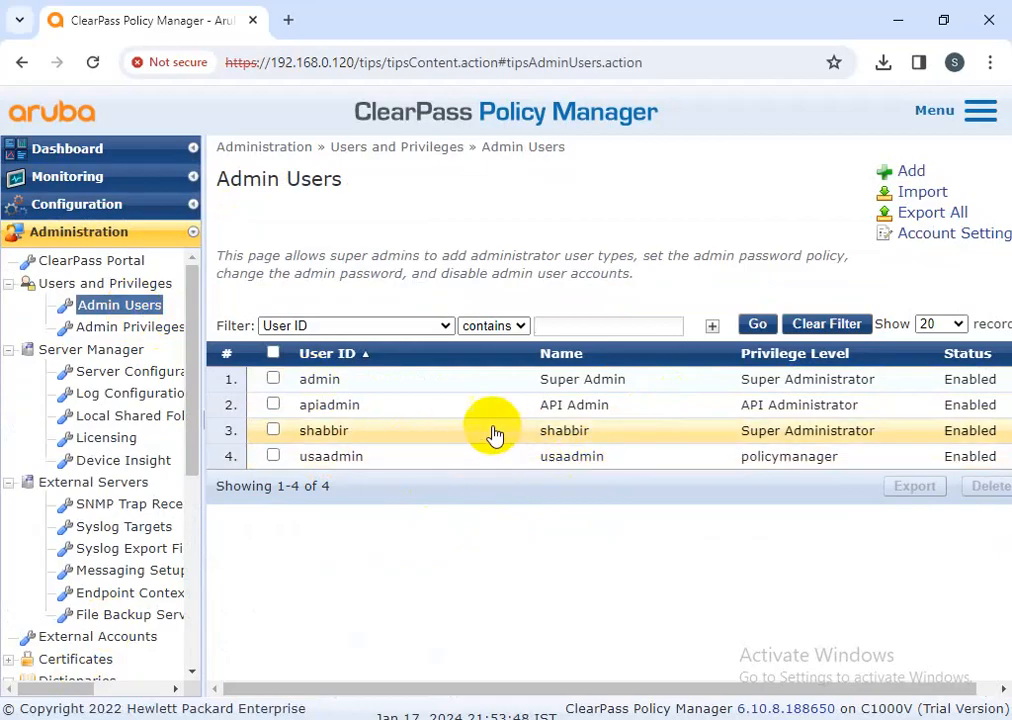
{"action": "left_click", "coordinate": [356, 386]}
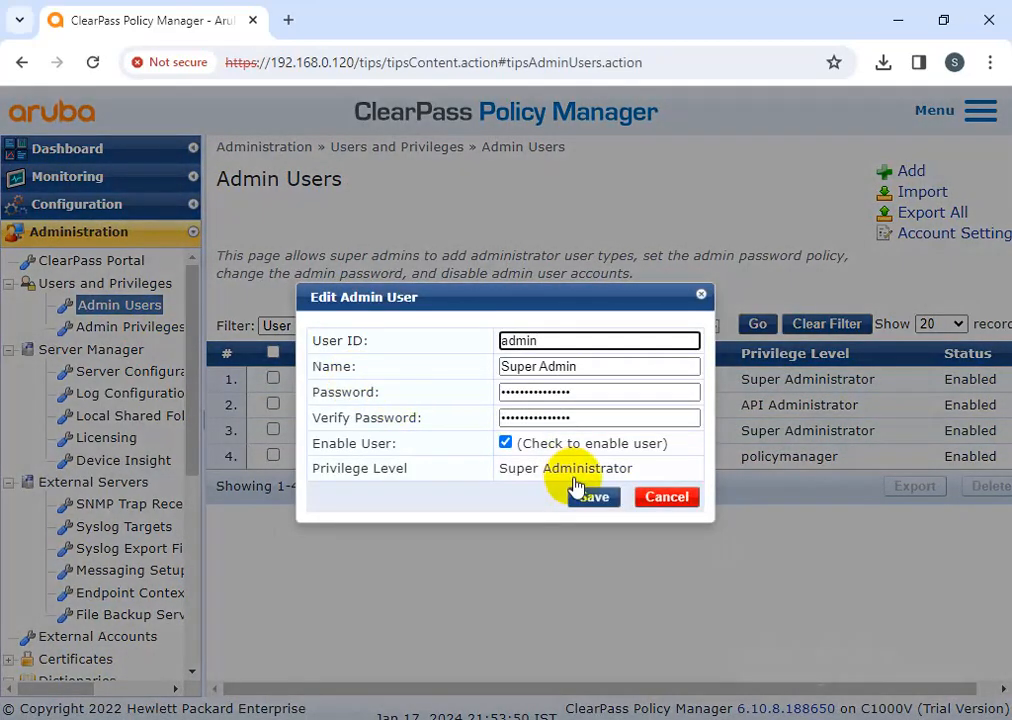
{"action": "left_click", "coordinate": [684, 506]}
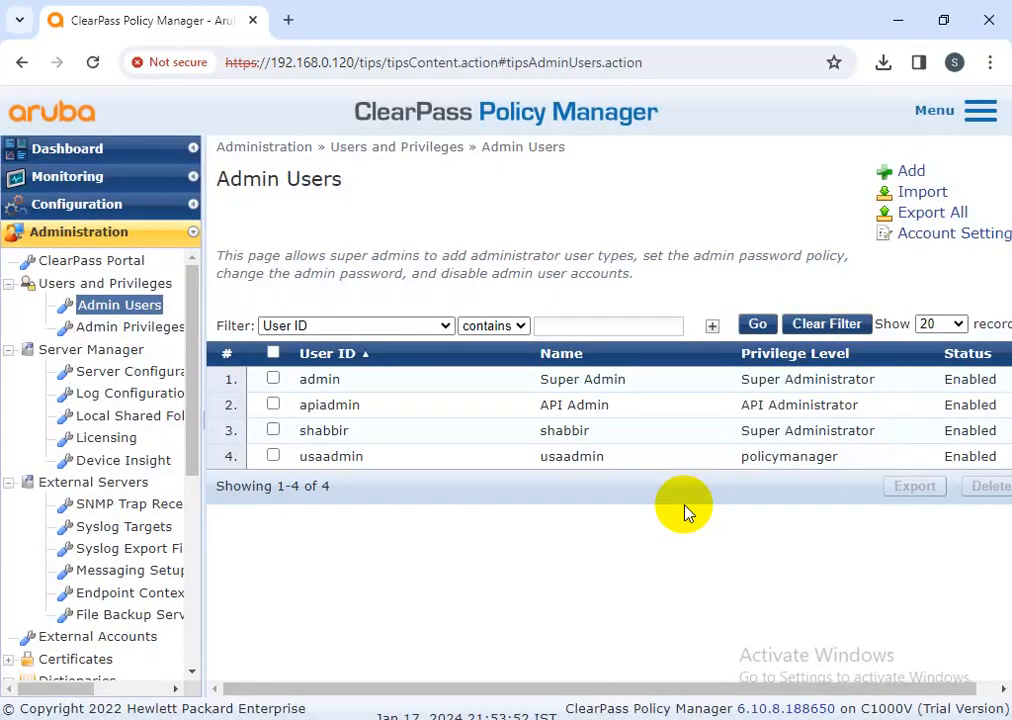
{"action": "left_click", "coordinate": [318, 382]}
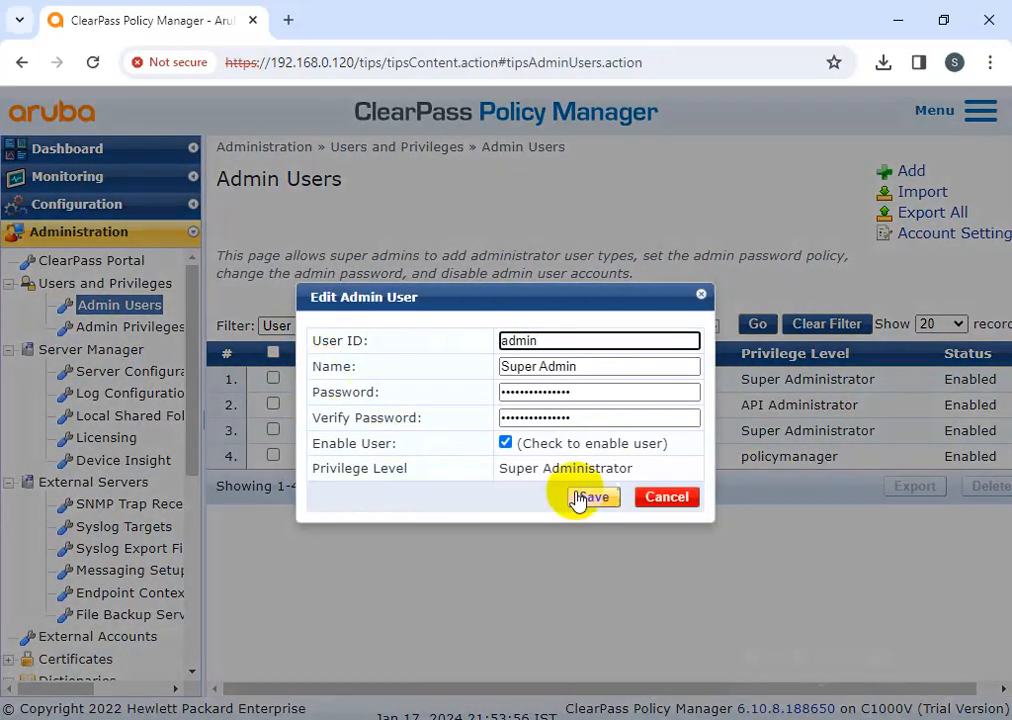
{"action": "left_click", "coordinate": [666, 497]}
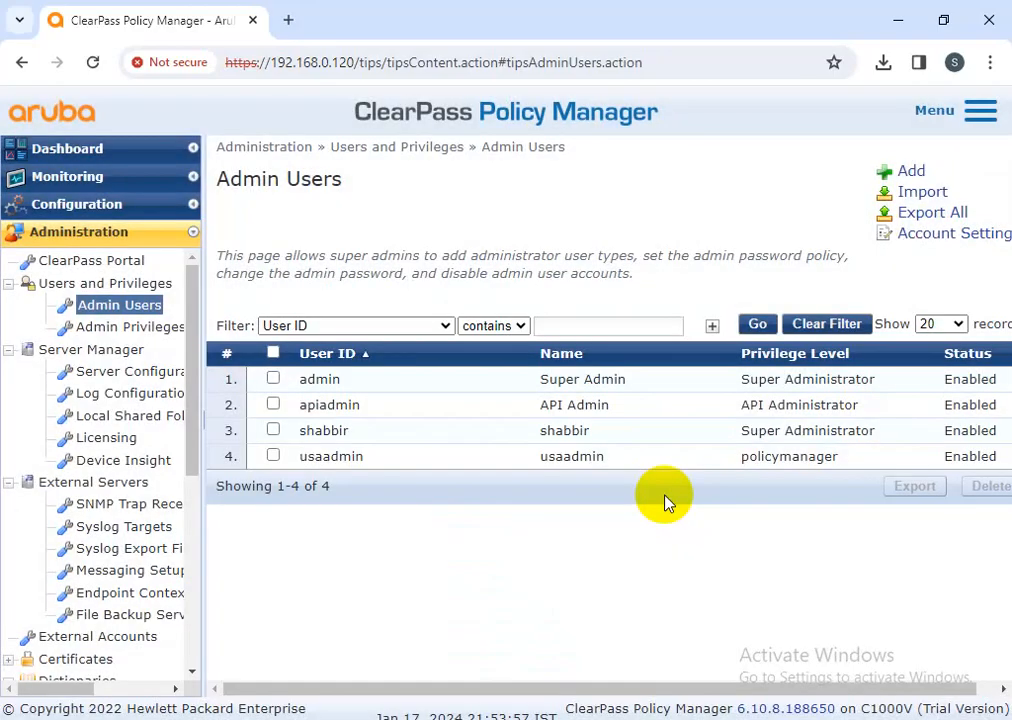
{"action": "left_click", "coordinate": [355, 382]}
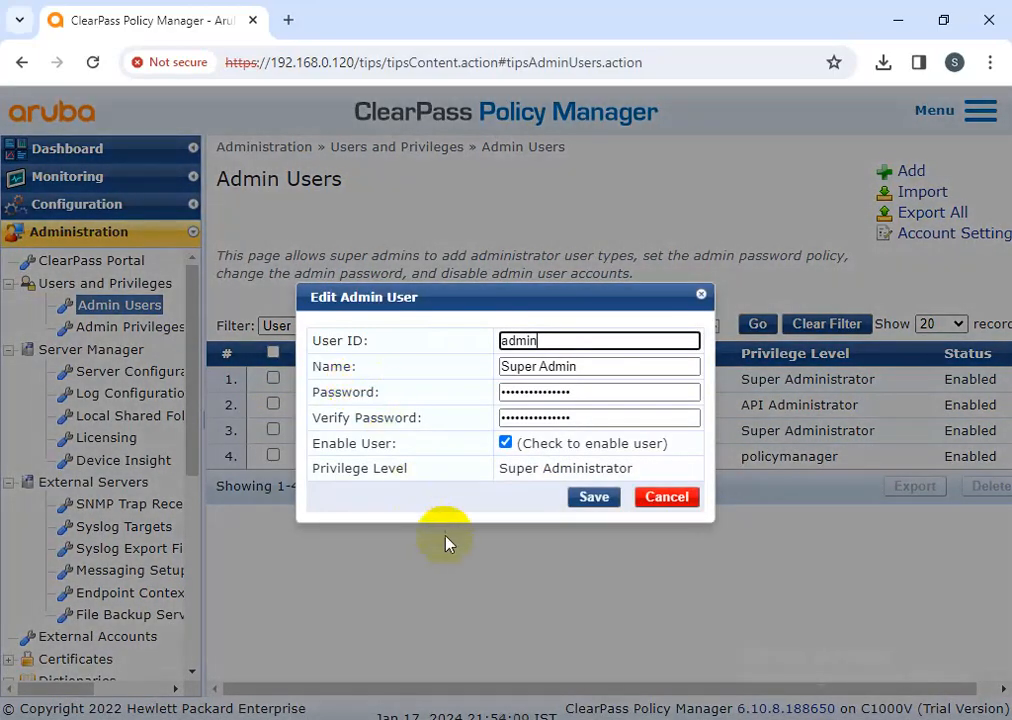
{"action": "left_click", "coordinate": [666, 497]}
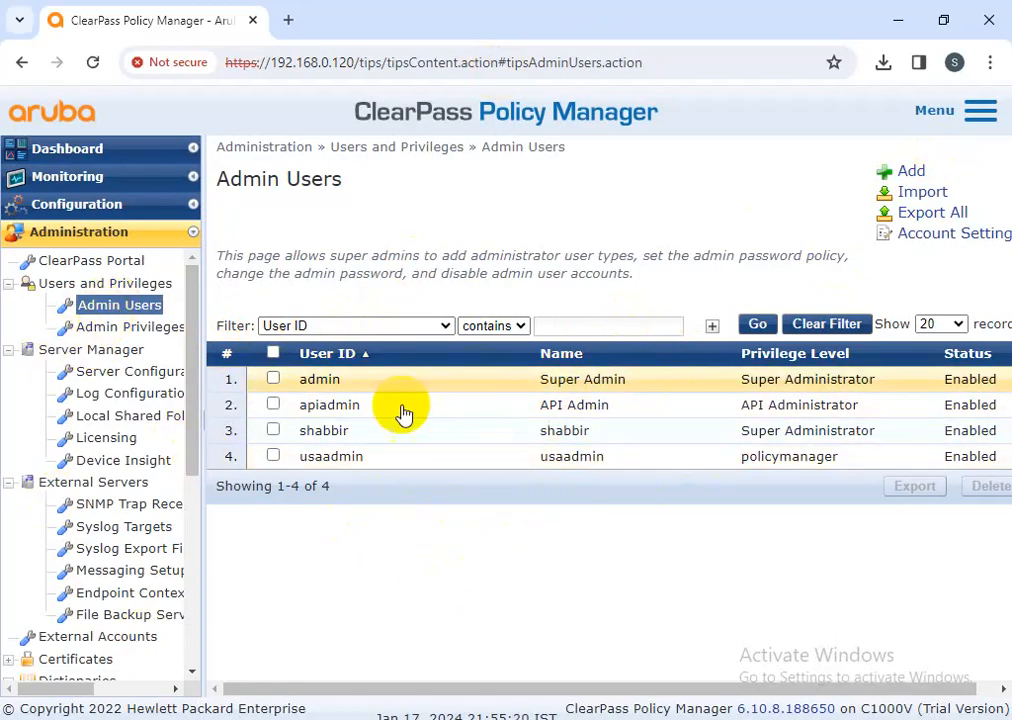
{"action": "left_click", "coordinate": [337, 388]}
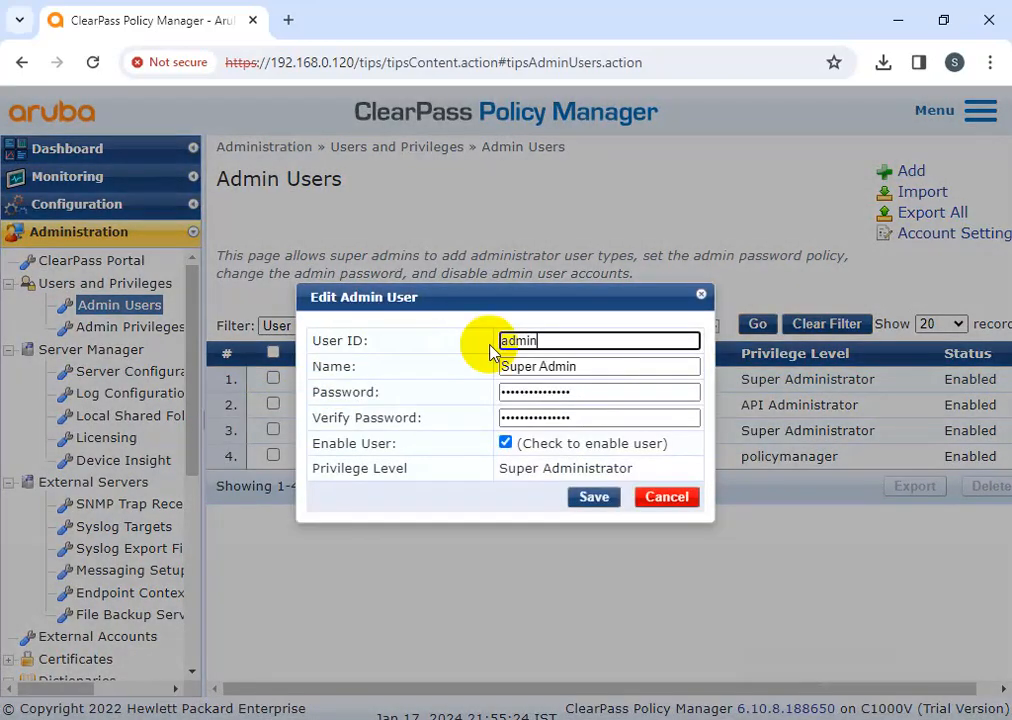
{"action": "left_click", "coordinate": [661, 508]}
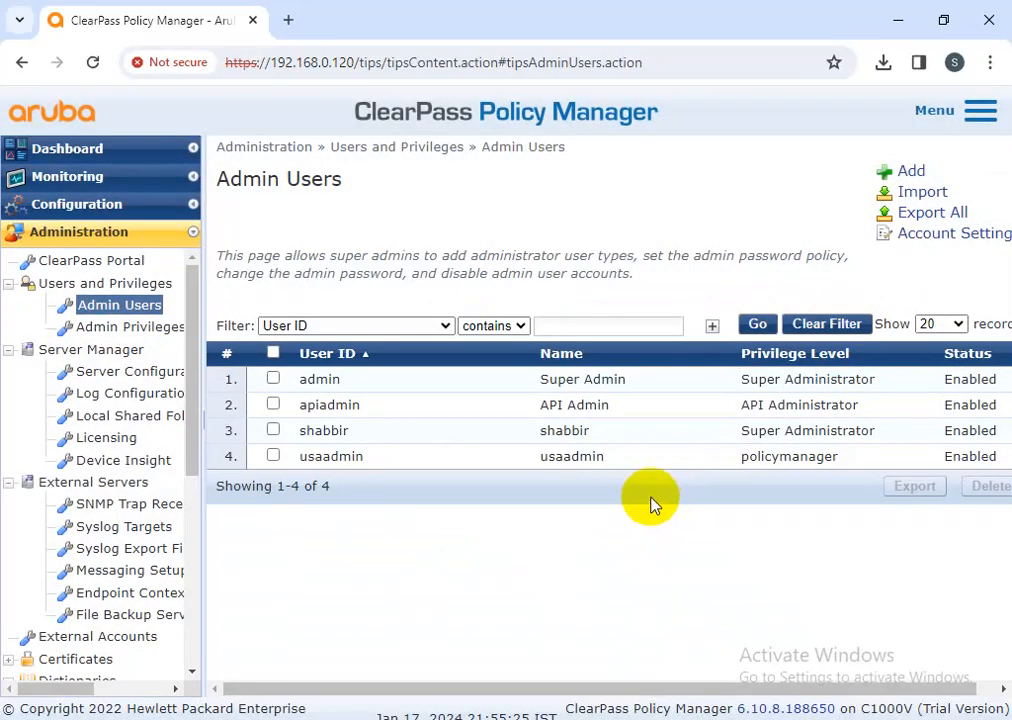
{"action": "left_click", "coordinate": [332, 386]}
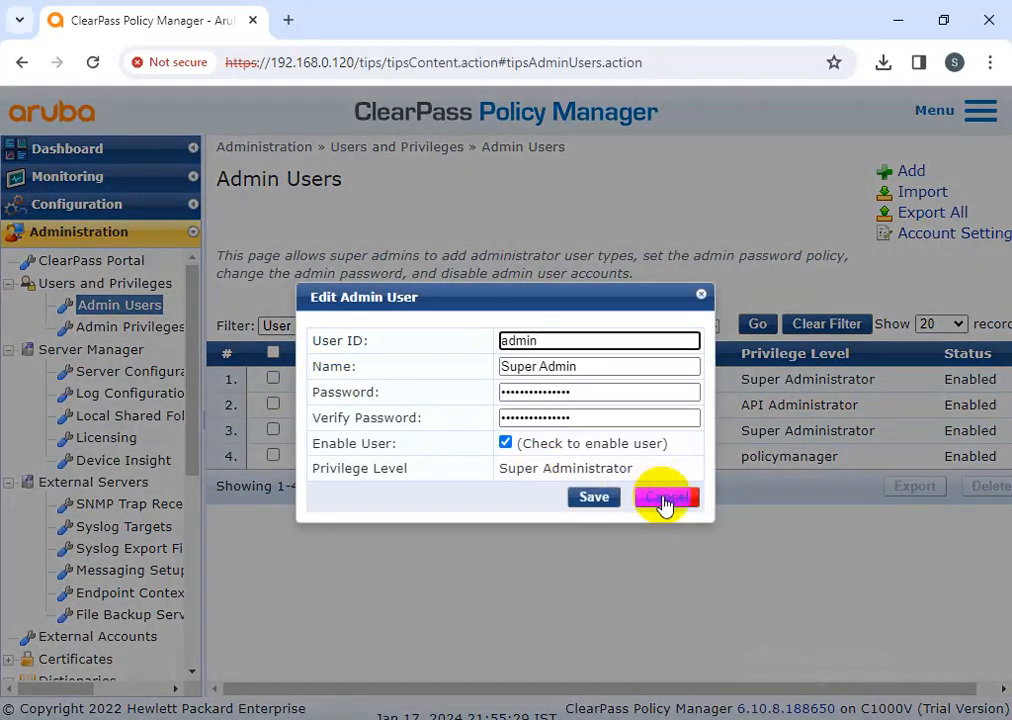
{"action": "left_click", "coordinate": [662, 499]}
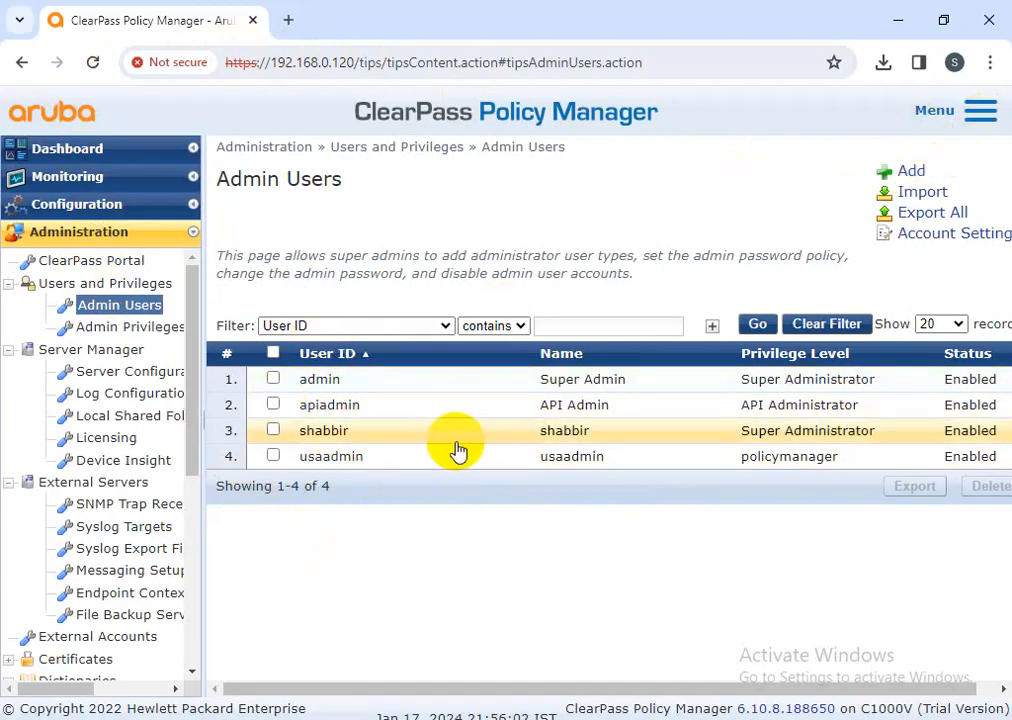
{"action": "left_click", "coordinate": [352, 378]}
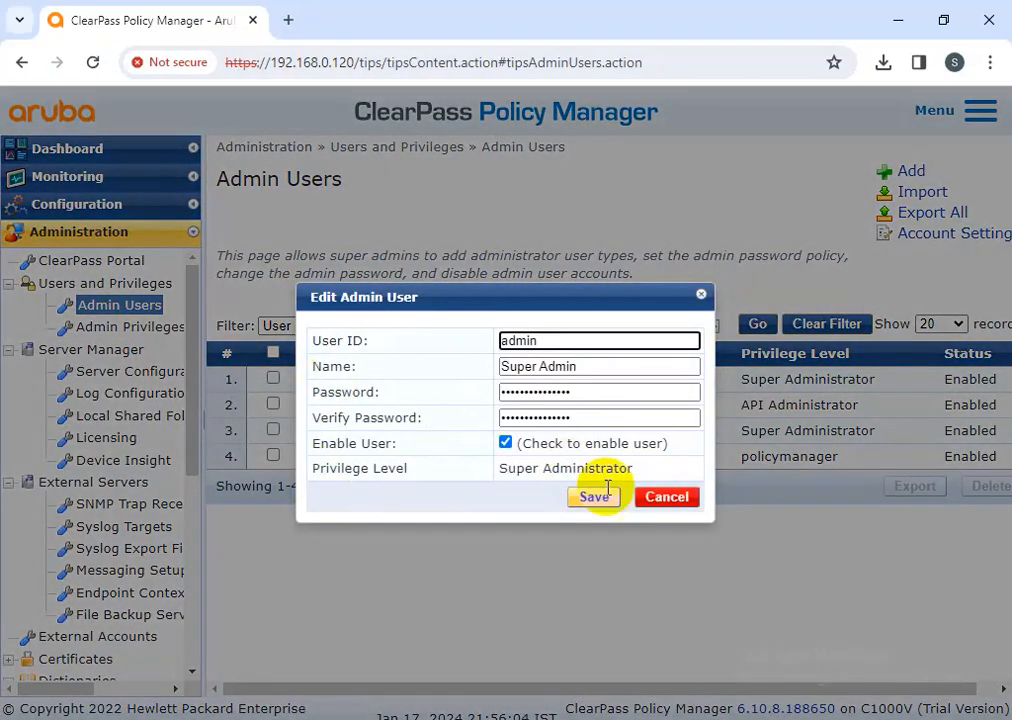
{"action": "left_click", "coordinate": [598, 496]}
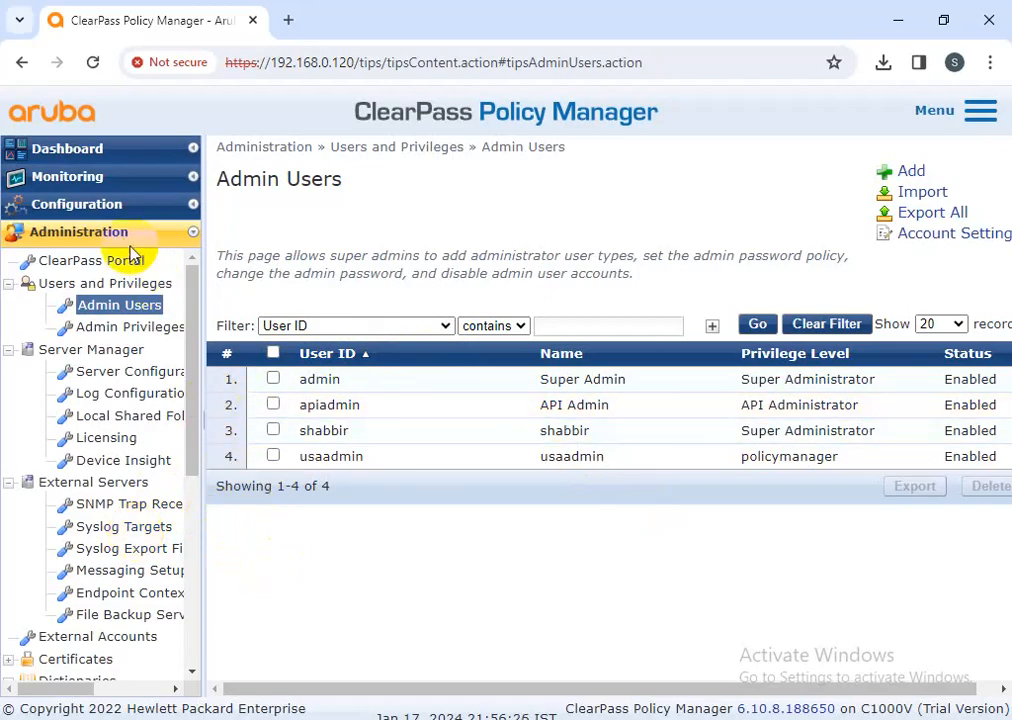
Delete the admin entry from Configuration > Identity > Local Users, confirming with Yes
{"action": "left_click", "coordinate": [85, 206]}
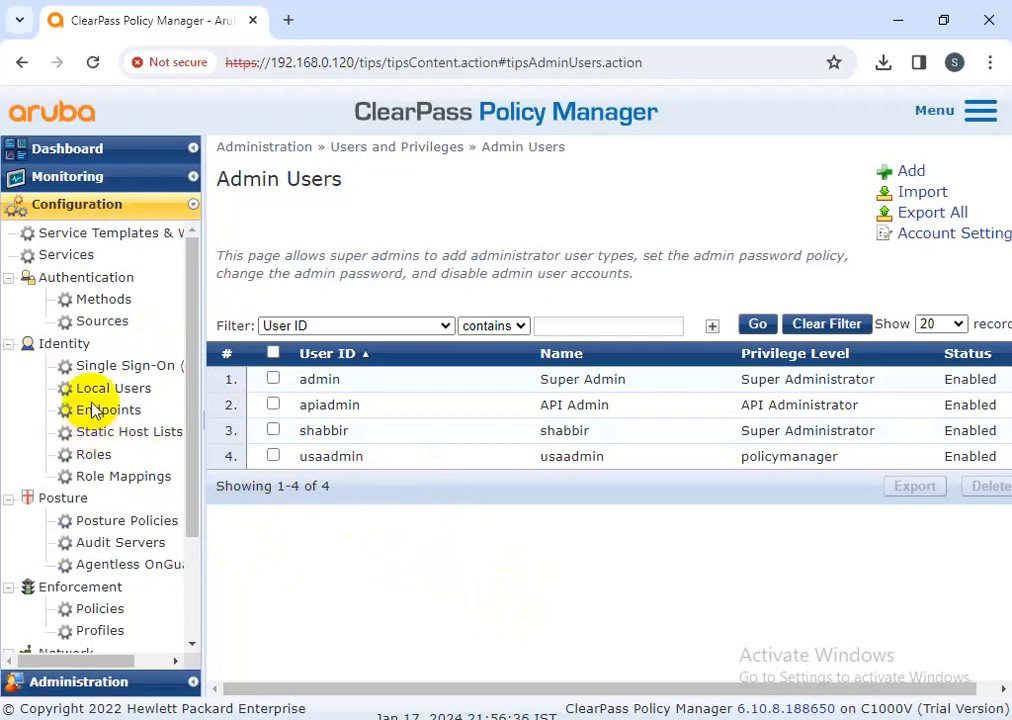
{"action": "left_click", "coordinate": [80, 150]}
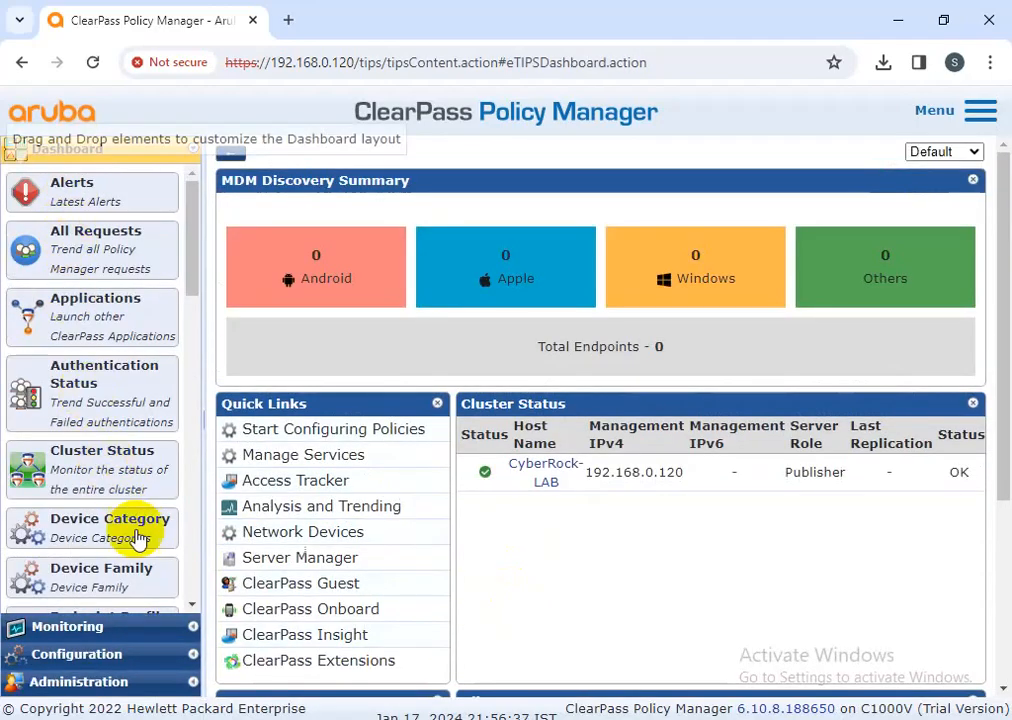
{"action": "left_click", "coordinate": [120, 663]}
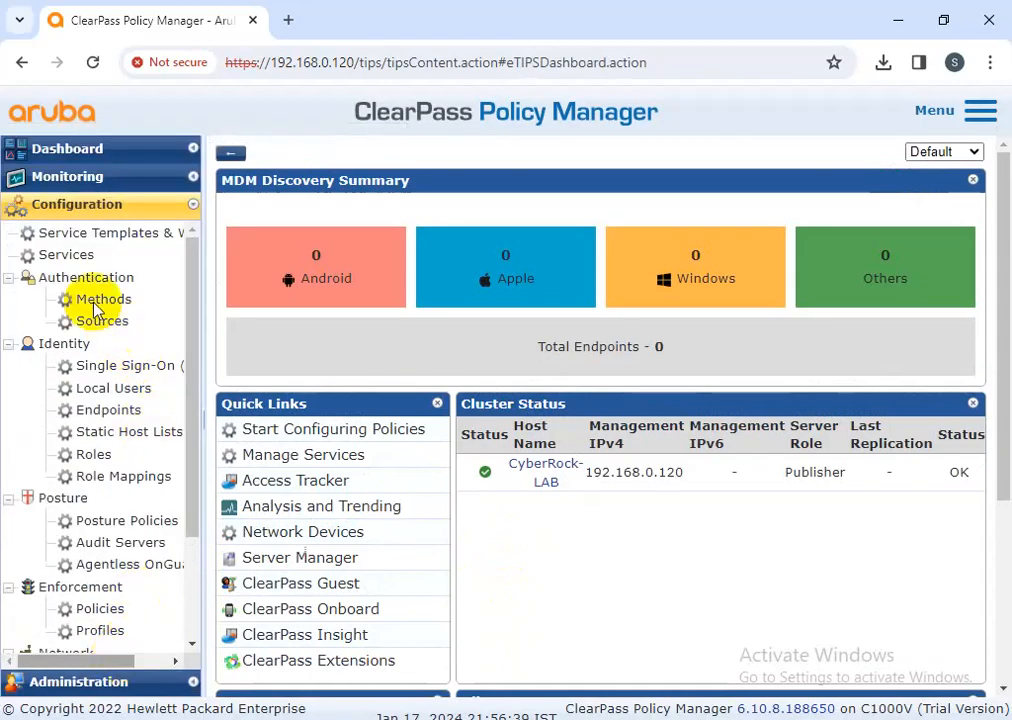
{"action": "left_click", "coordinate": [101, 390]}
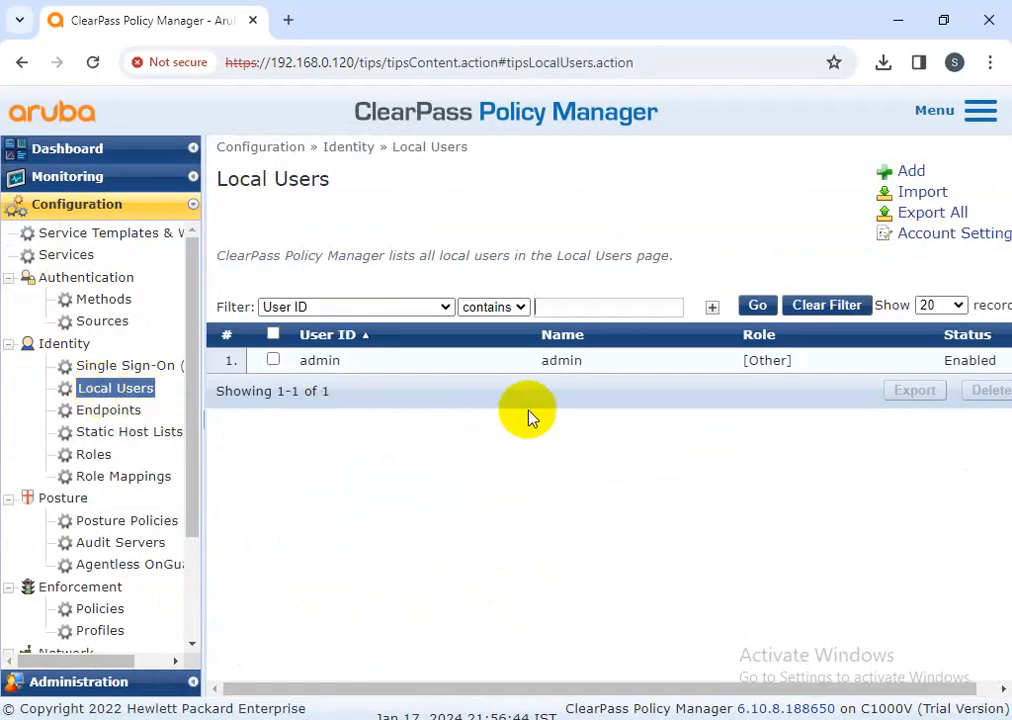
{"action": "left_click", "coordinate": [273, 360]}
{"action": "left_click", "coordinate": [990, 392]}
{"action": "left_click", "coordinate": [602, 442]}
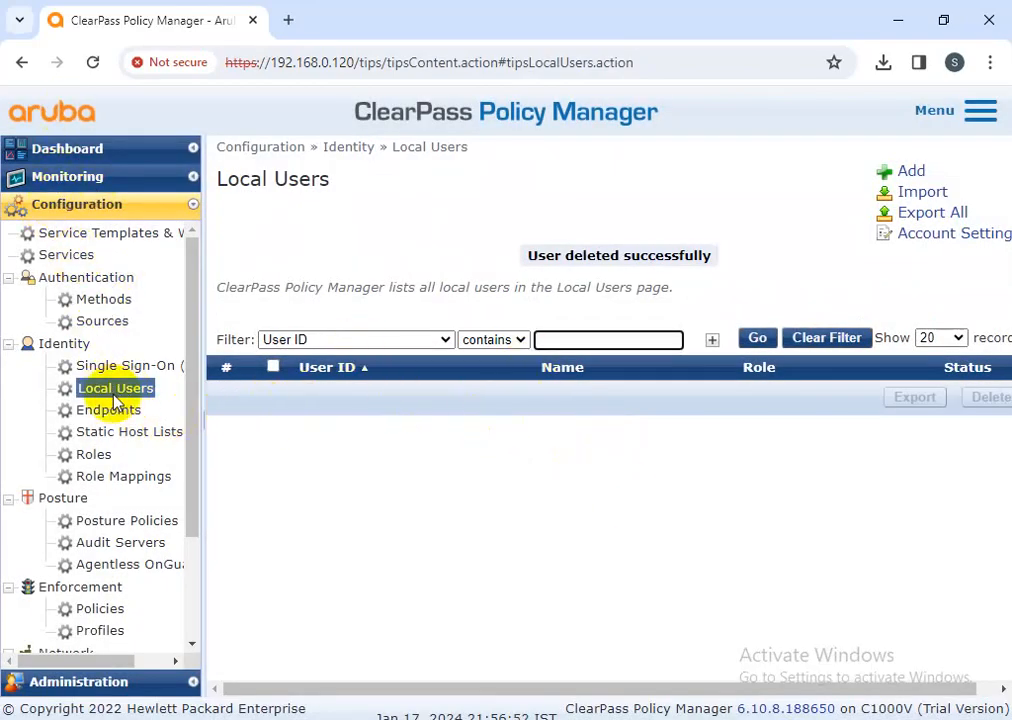
Open the local-user Password Policy and review its length limits and complexity choices
{"action": "left_click", "coordinate": [916, 243]}
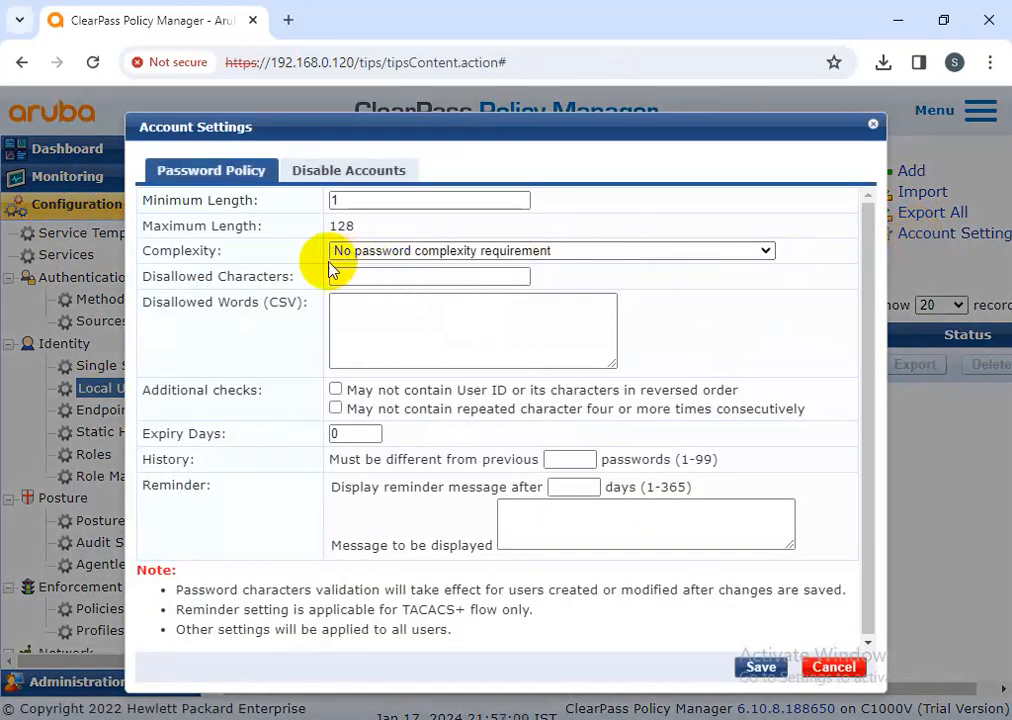
{"action": "left_click_drag", "start_coordinate": [140, 199], "coordinate": [331, 203]}
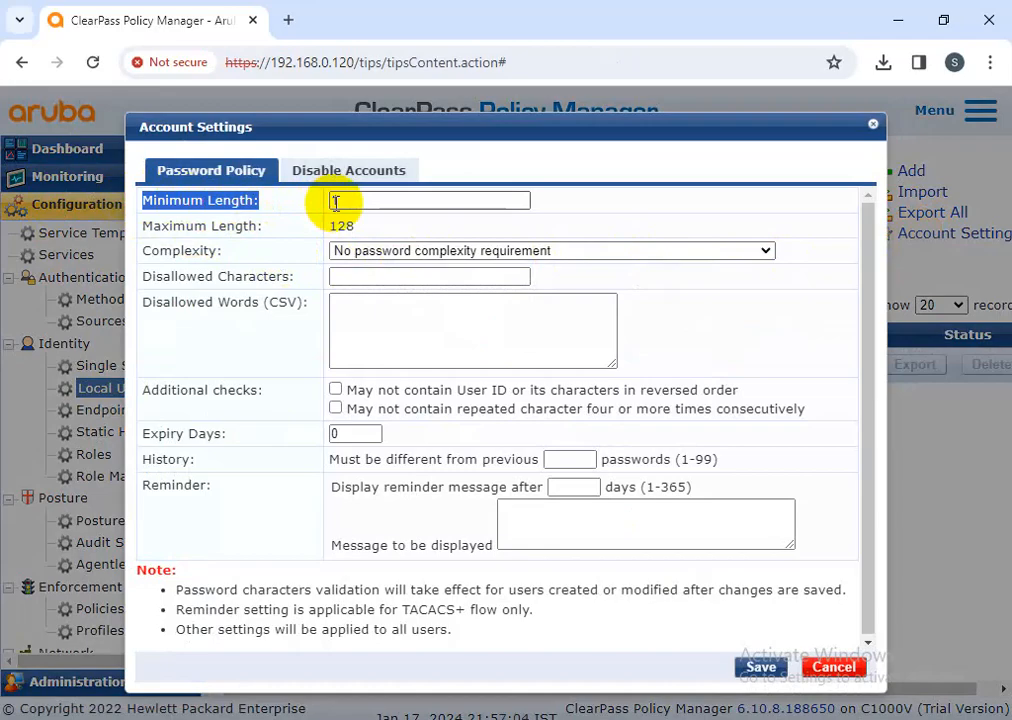
{"action": "left_click", "coordinate": [342, 200]}
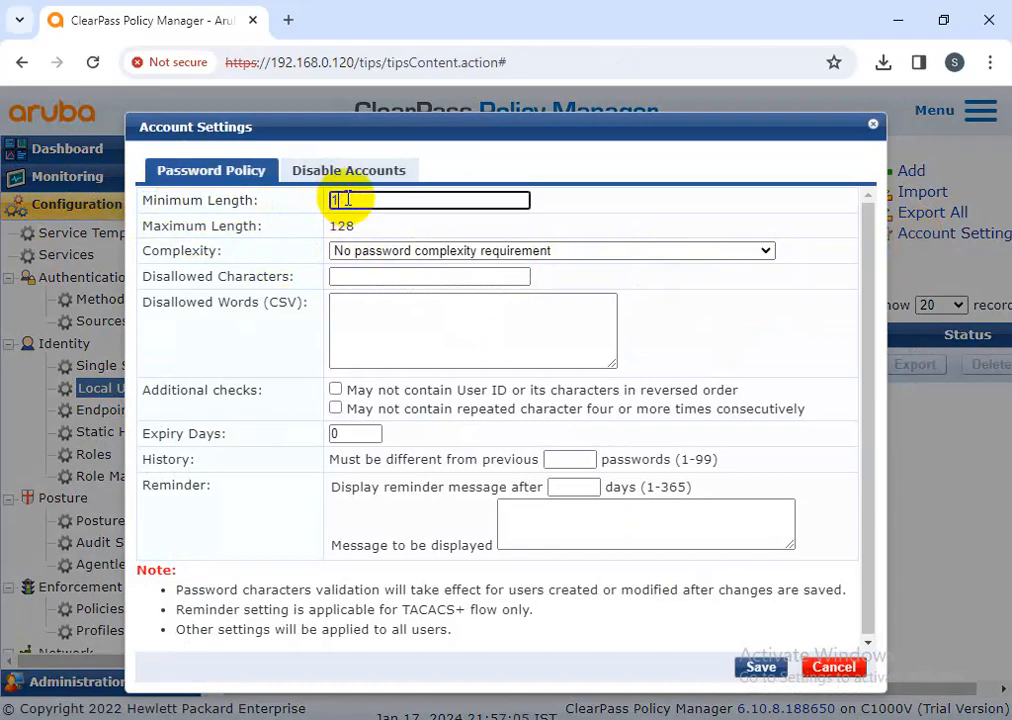
{"action": "left_click_drag", "start_coordinate": [366, 229], "coordinate": [337, 227]}
{"action": "left_click", "coordinate": [352, 252]}
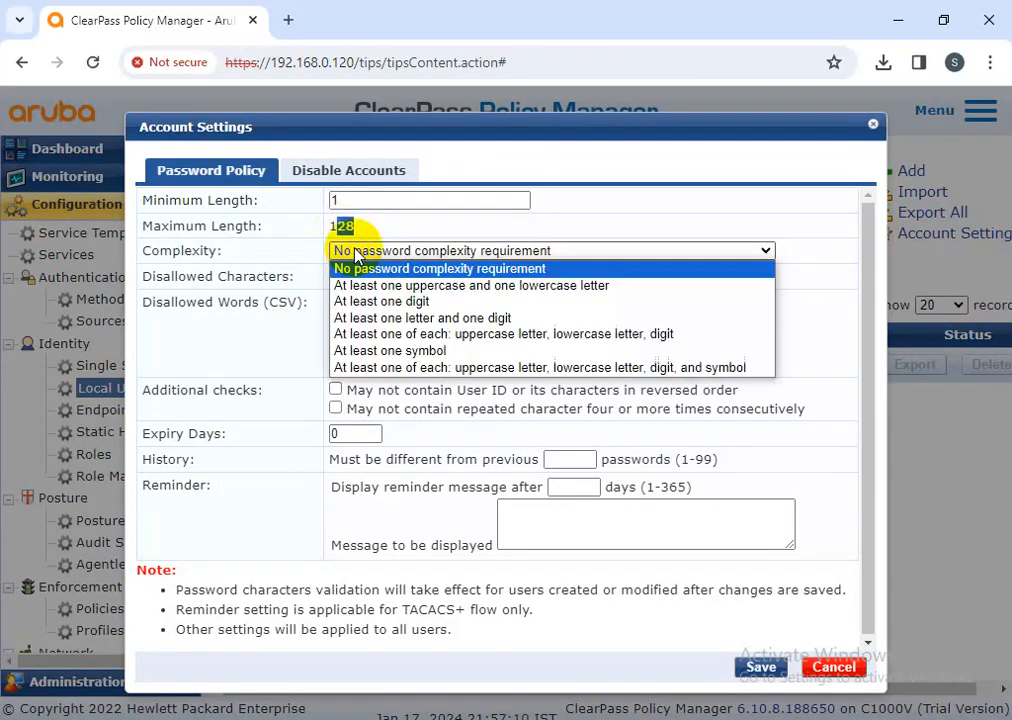
{"action": "left_click", "coordinate": [402, 343]}
{"action": "left_click", "coordinate": [425, 251]}
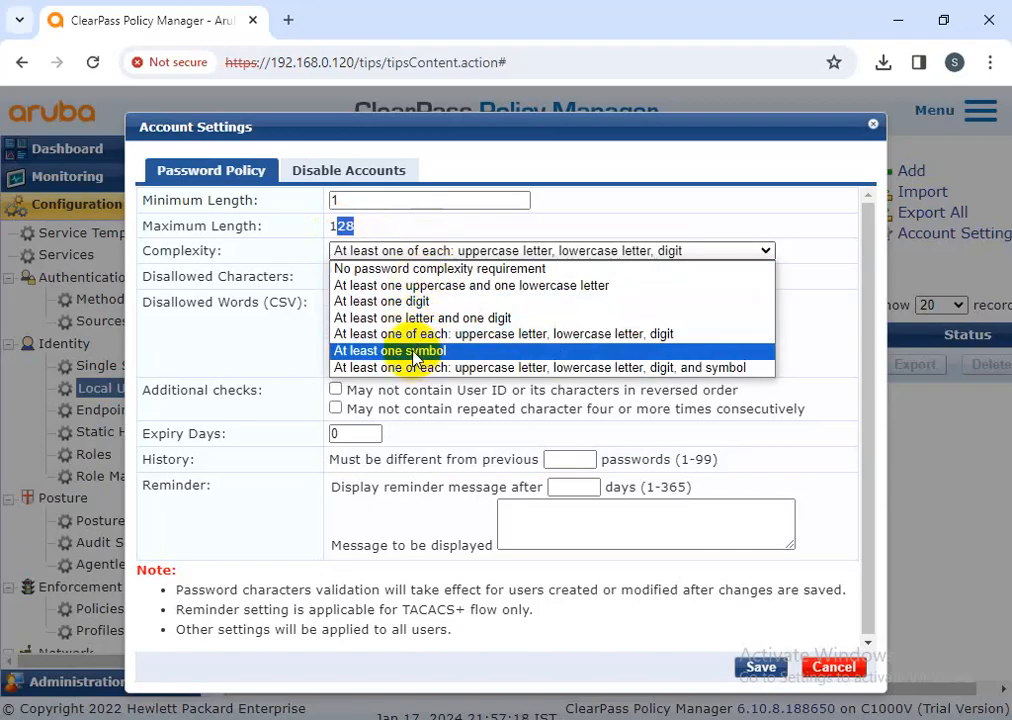
{"action": "left_click", "coordinate": [412, 351]}
{"action": "left_click", "coordinate": [429, 251]}
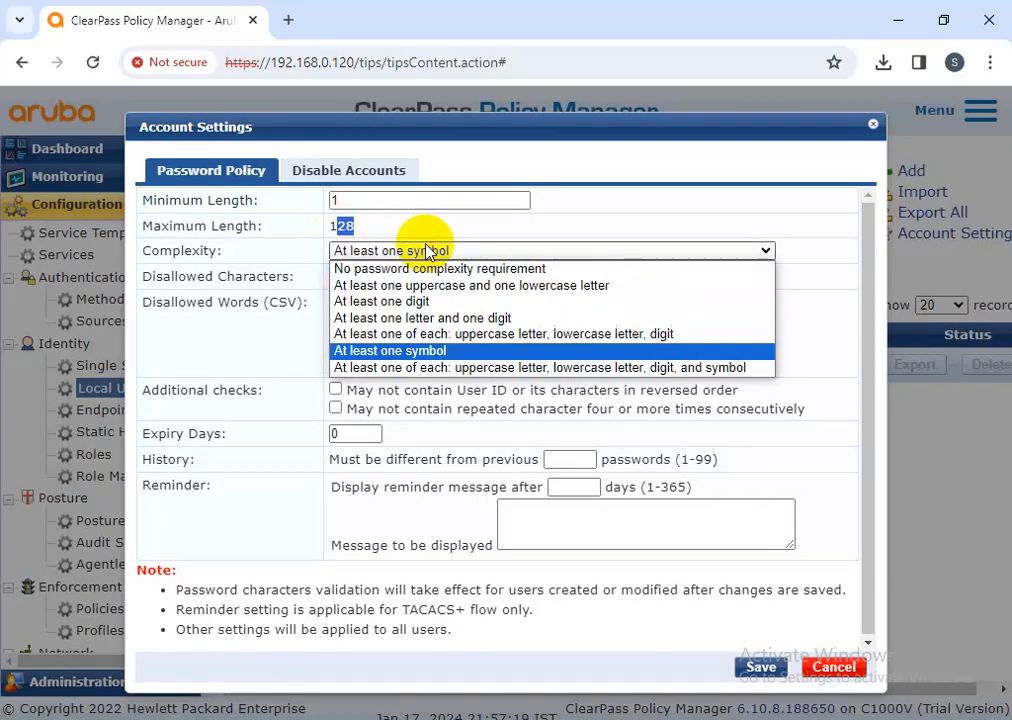
{"action": "left_click", "coordinate": [414, 368]}
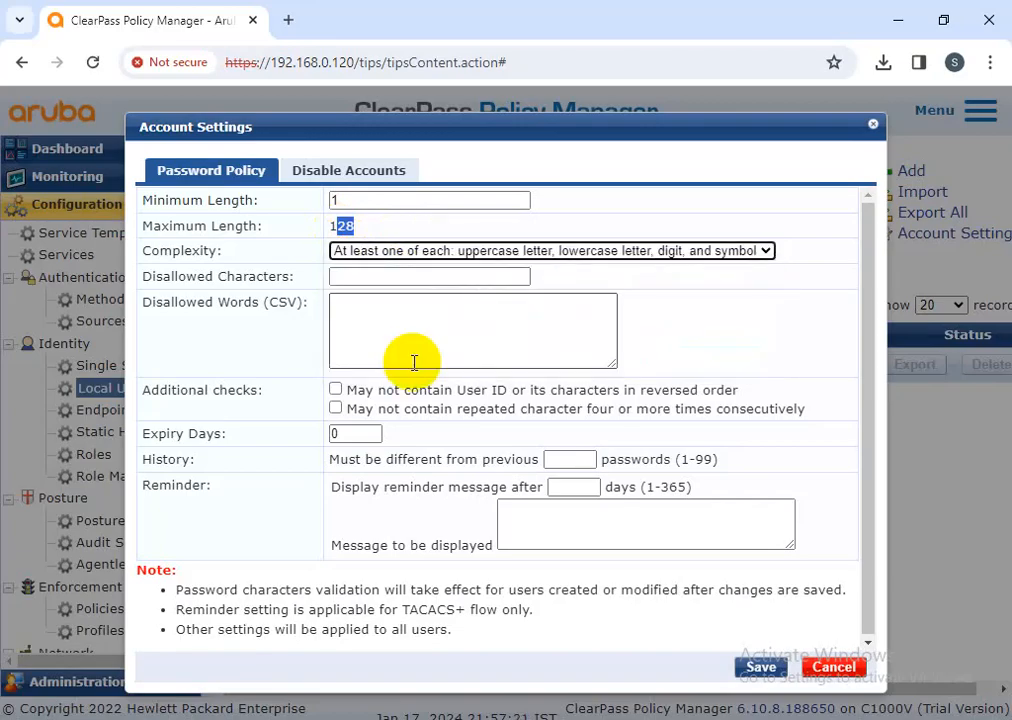
Set Complexity to 'At least one uppercase and one lowercase letter'
{"action": "left_click", "coordinate": [535, 255]}
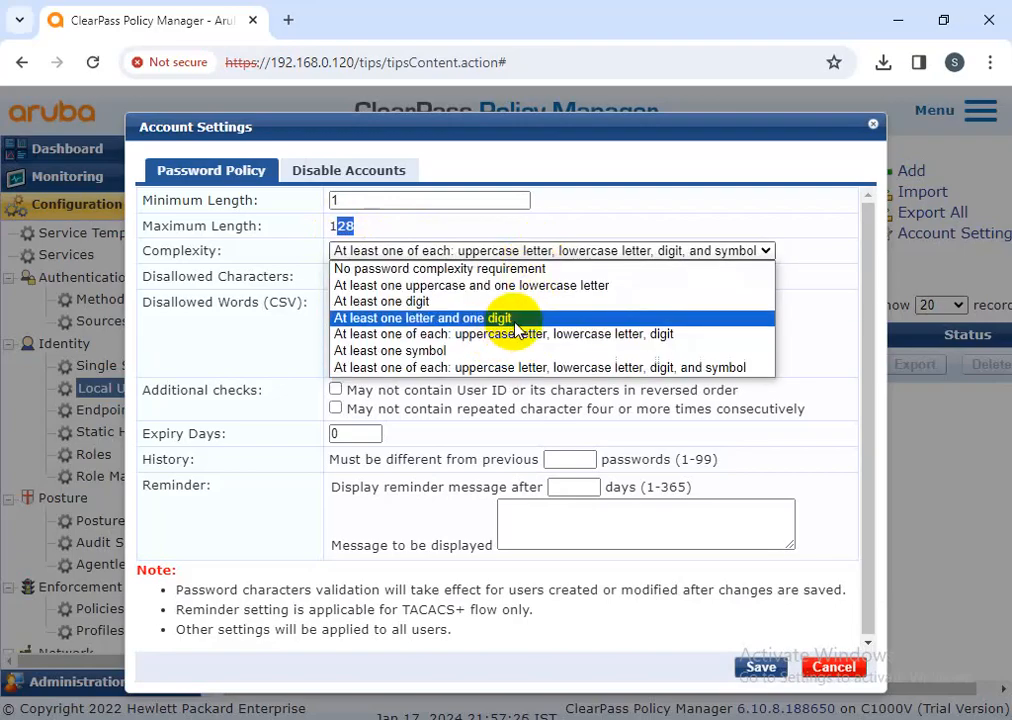
{"action": "left_click", "coordinate": [603, 214]}
{"action": "left_click", "coordinate": [474, 250]}
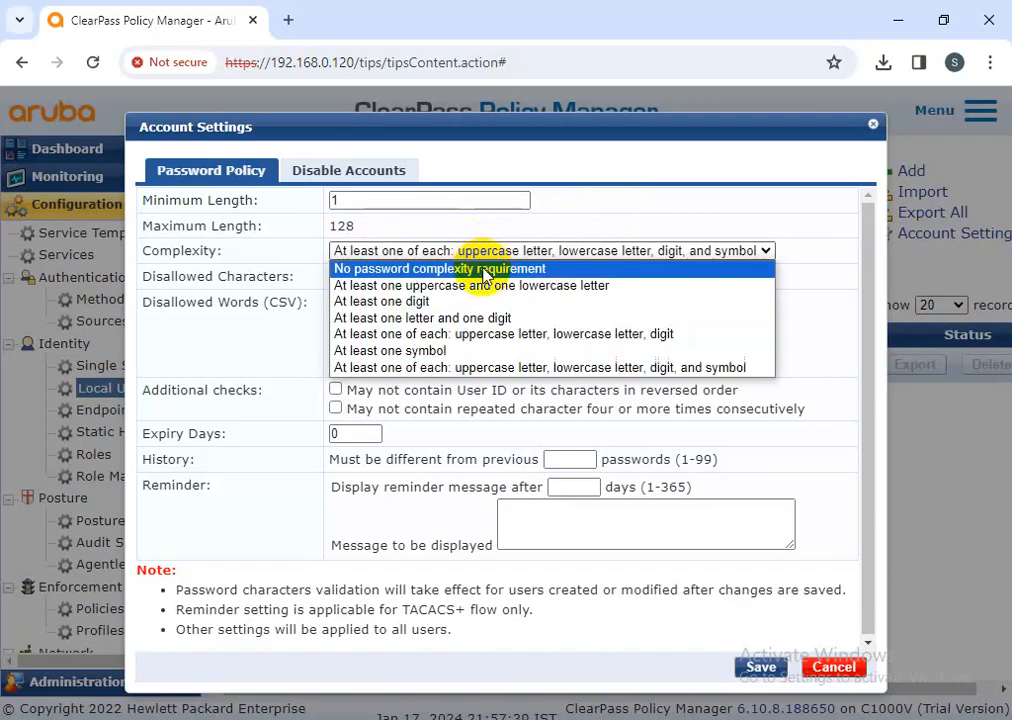
{"action": "left_click", "coordinate": [464, 270]}
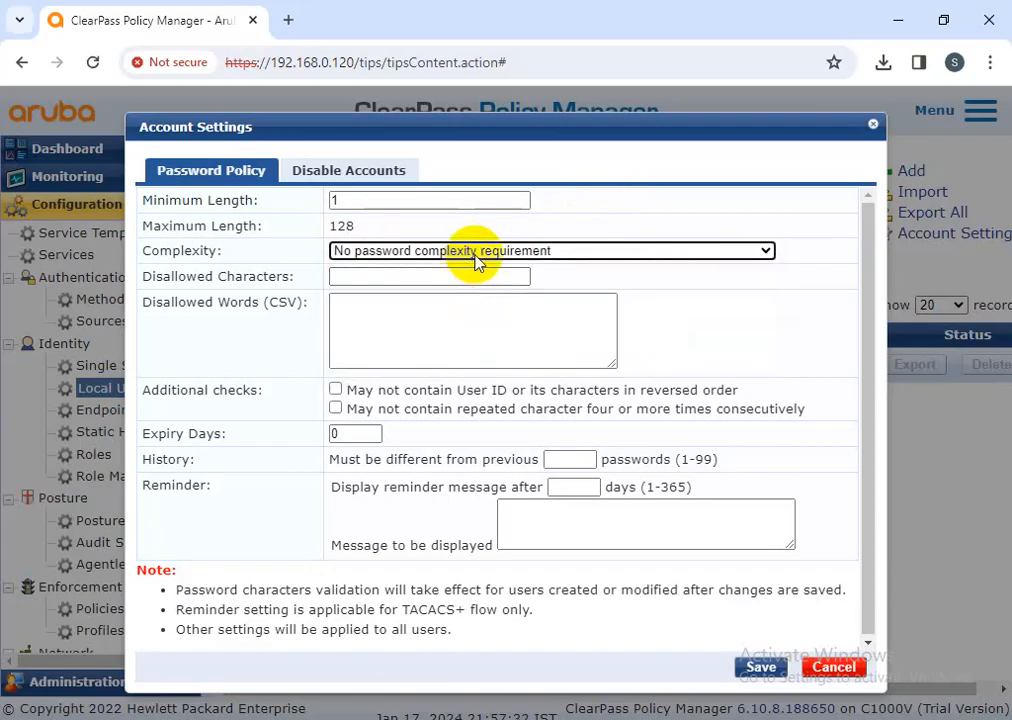
{"action": "left_click", "coordinate": [472, 251]}
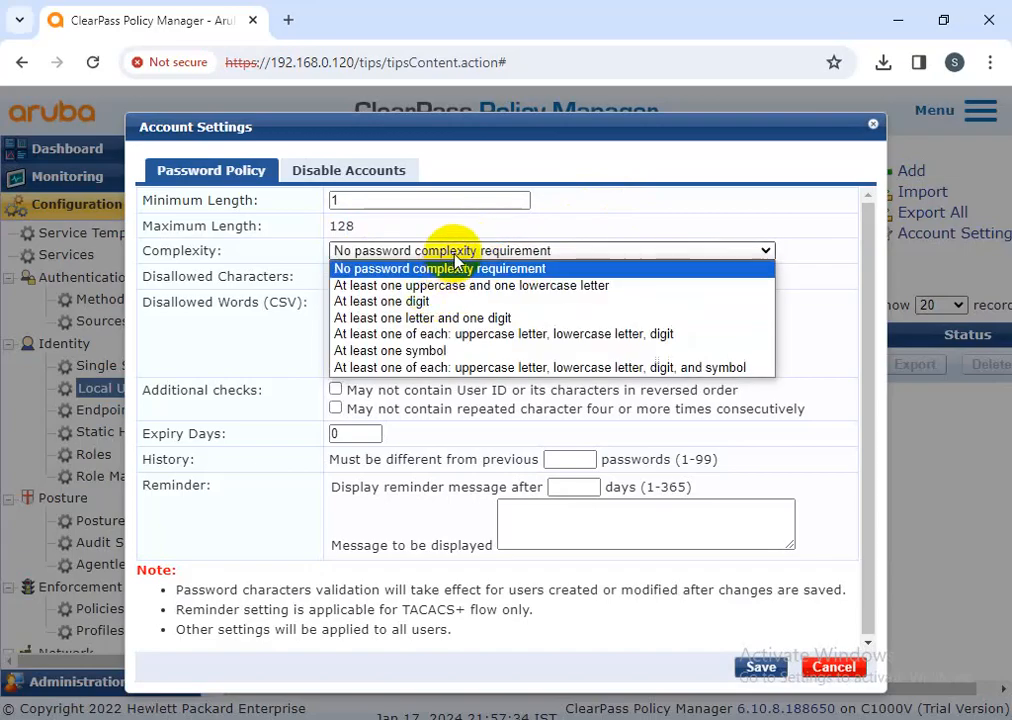
{"action": "left_click", "coordinate": [455, 266]}
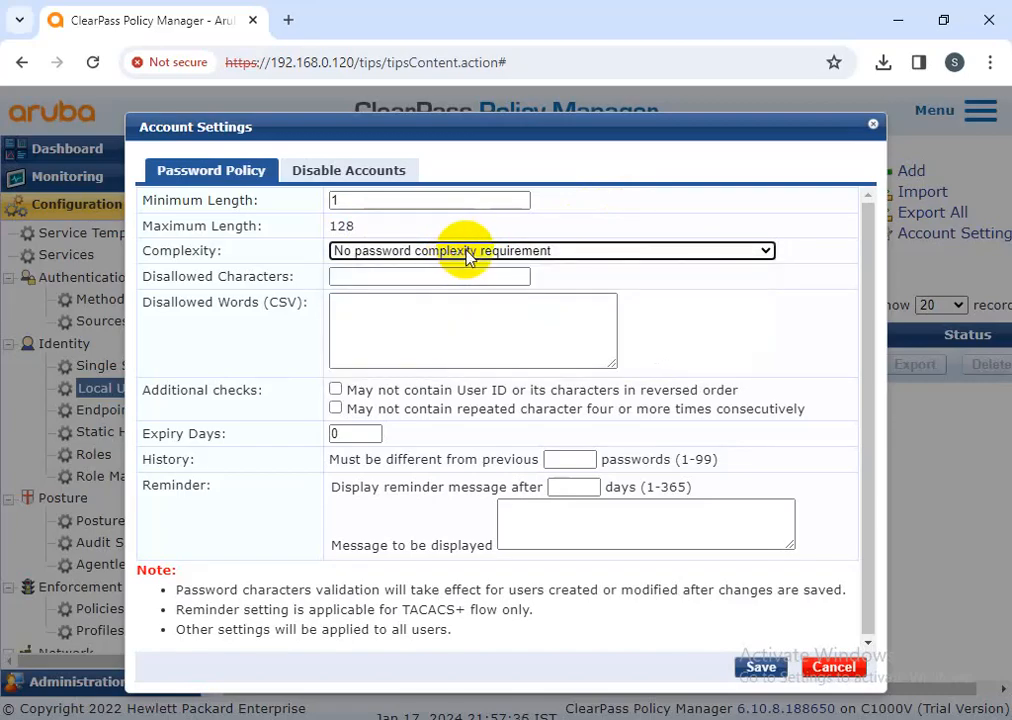
{"action": "left_click", "coordinate": [467, 253]}
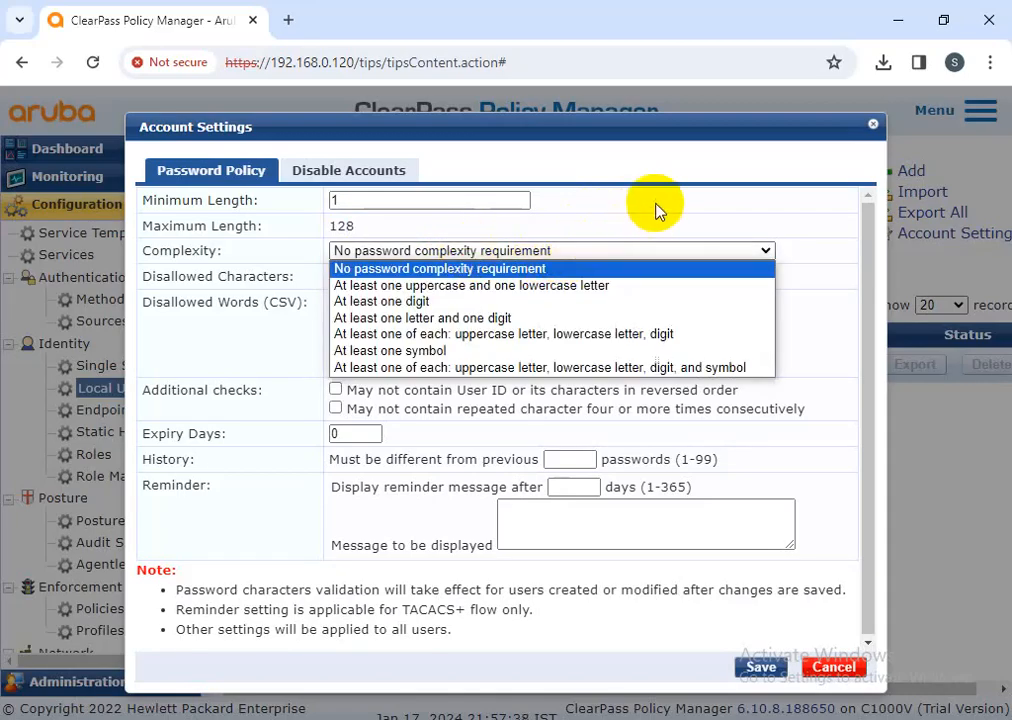
{"action": "left_click", "coordinate": [406, 285]}
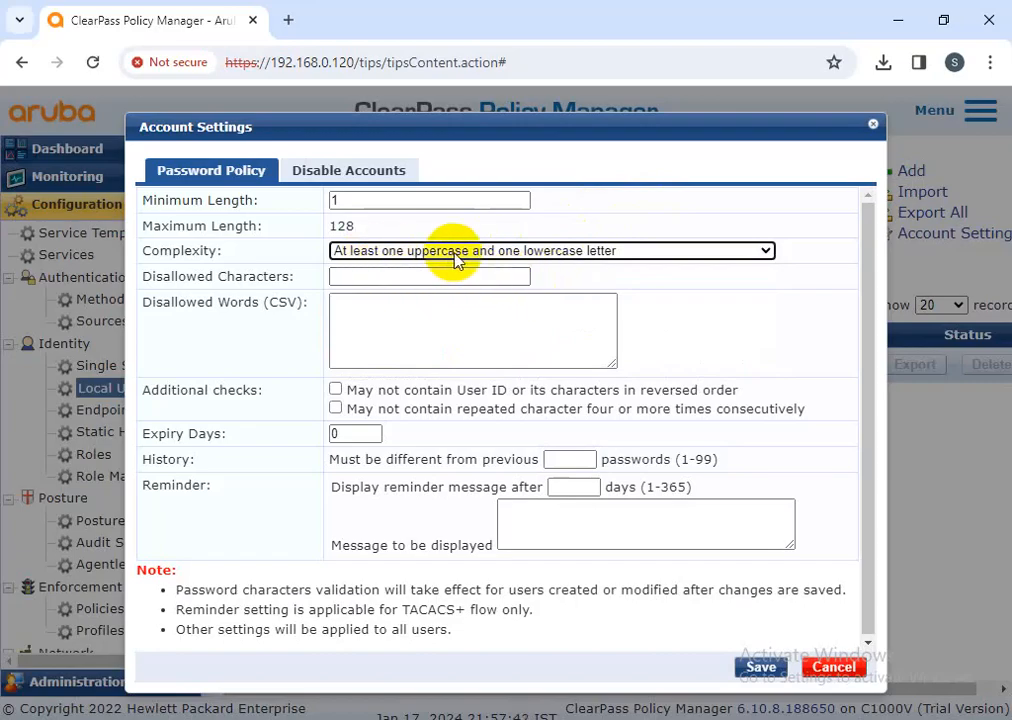
{"action": "left_click", "coordinate": [362, 279]}
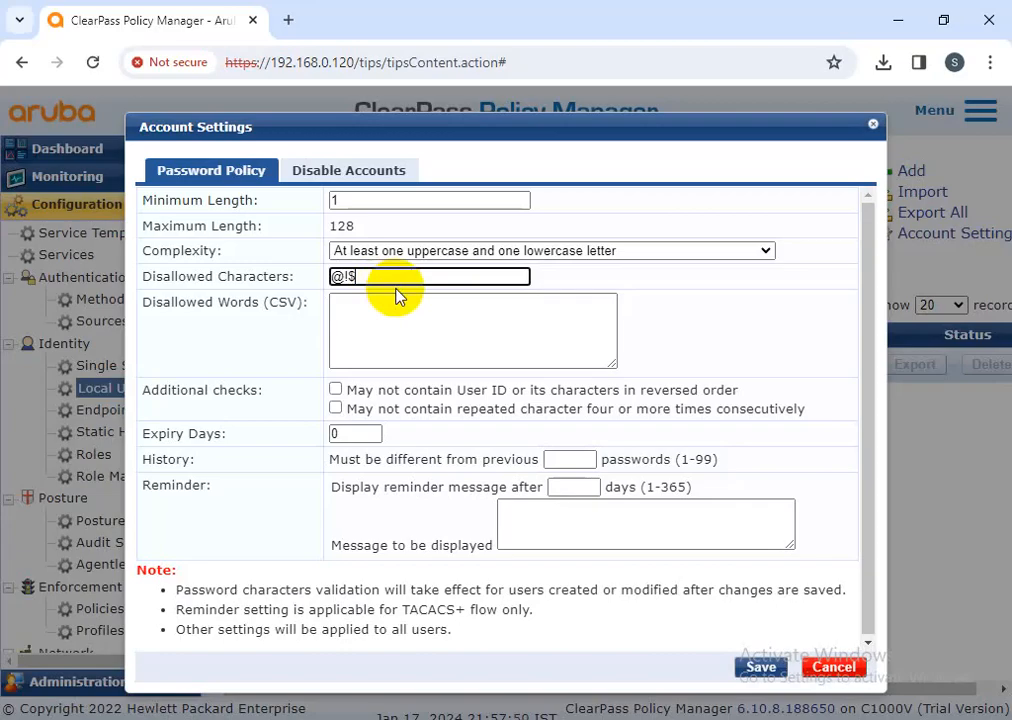
Keep @!$ as disallowed characters and set password Expiry Days to 120
{"action": "left_click_drag", "start_coordinate": [405, 277], "coordinate": [313, 284]}
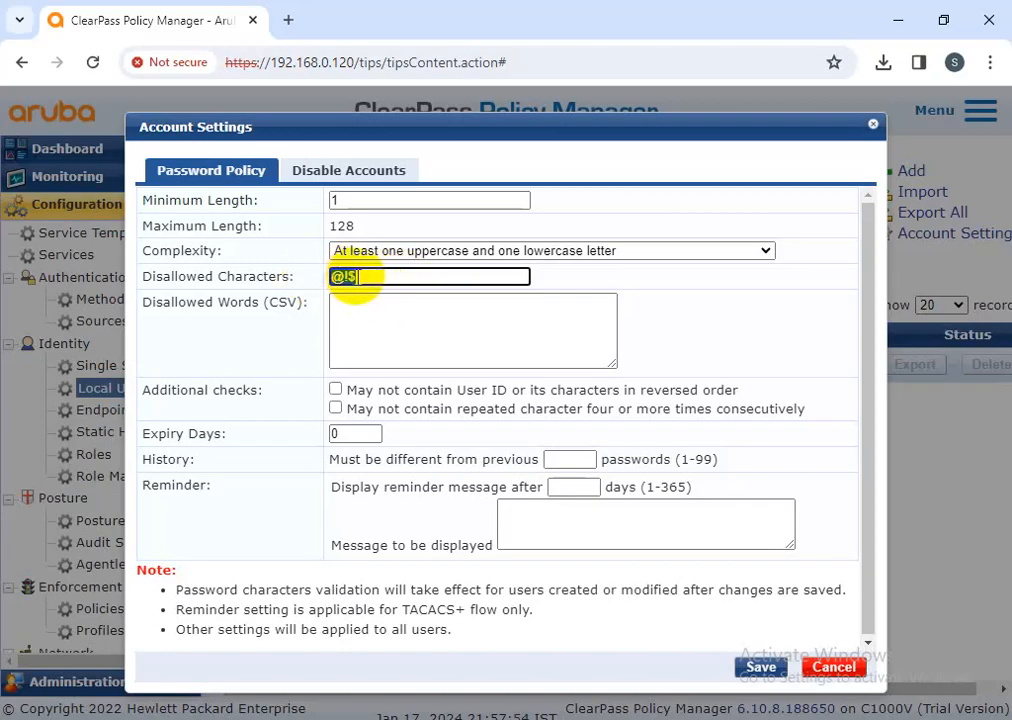
{"action": "left_click", "coordinate": [377, 314]}
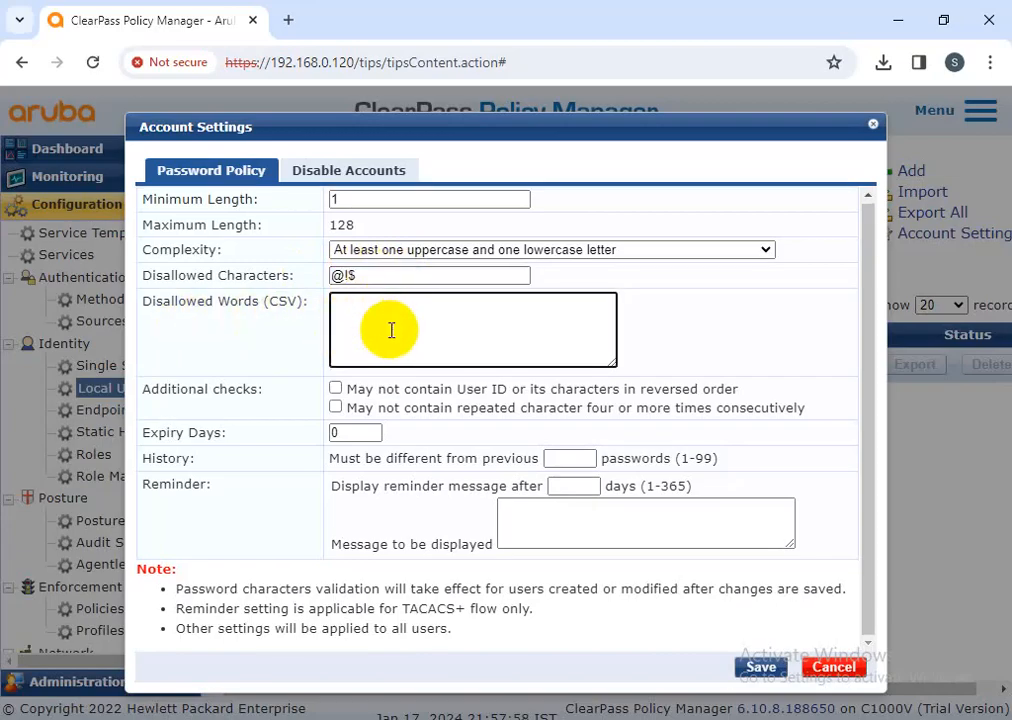
{"action": "left_click", "coordinate": [331, 432]}
{"action": "key", "text": "BackSpace"}
{"action": "type", "text": "120"}
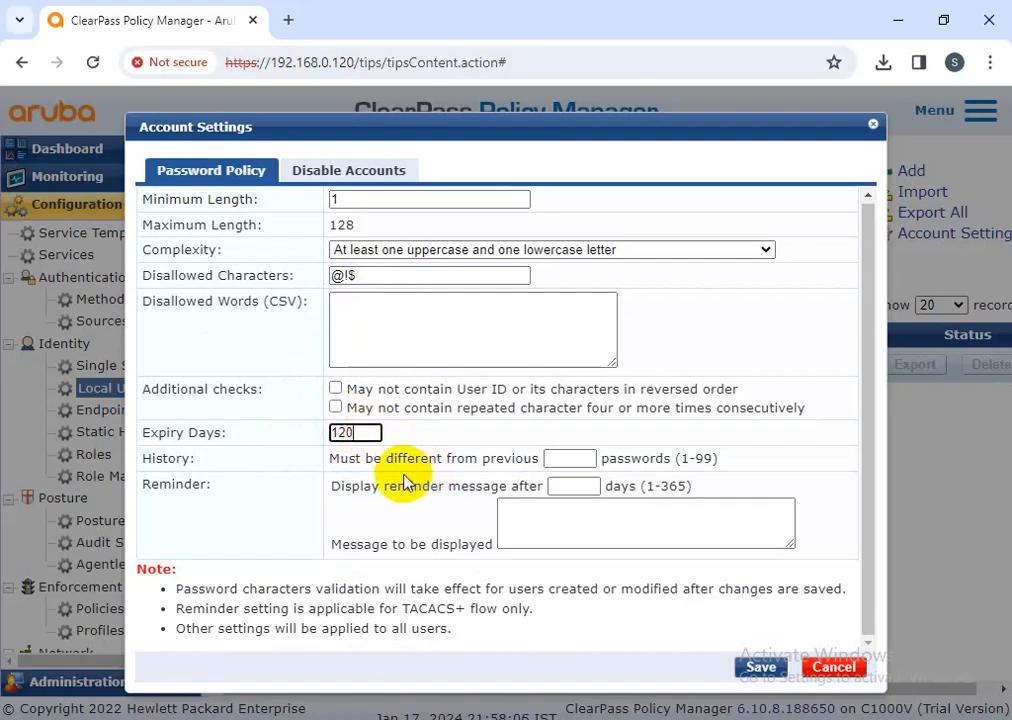
Review the password history and reminder message fields, then show the Disable Accounts settings
{"action": "left_click", "coordinate": [561, 457]}
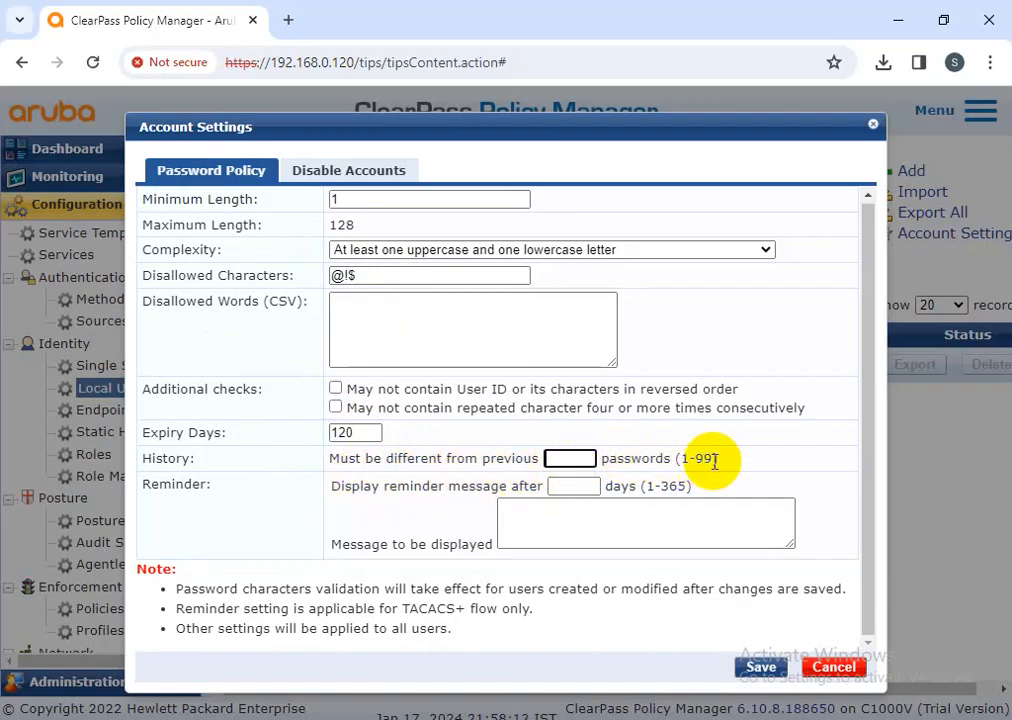
{"action": "left_click_drag", "start_coordinate": [722, 462], "coordinate": [545, 457]}
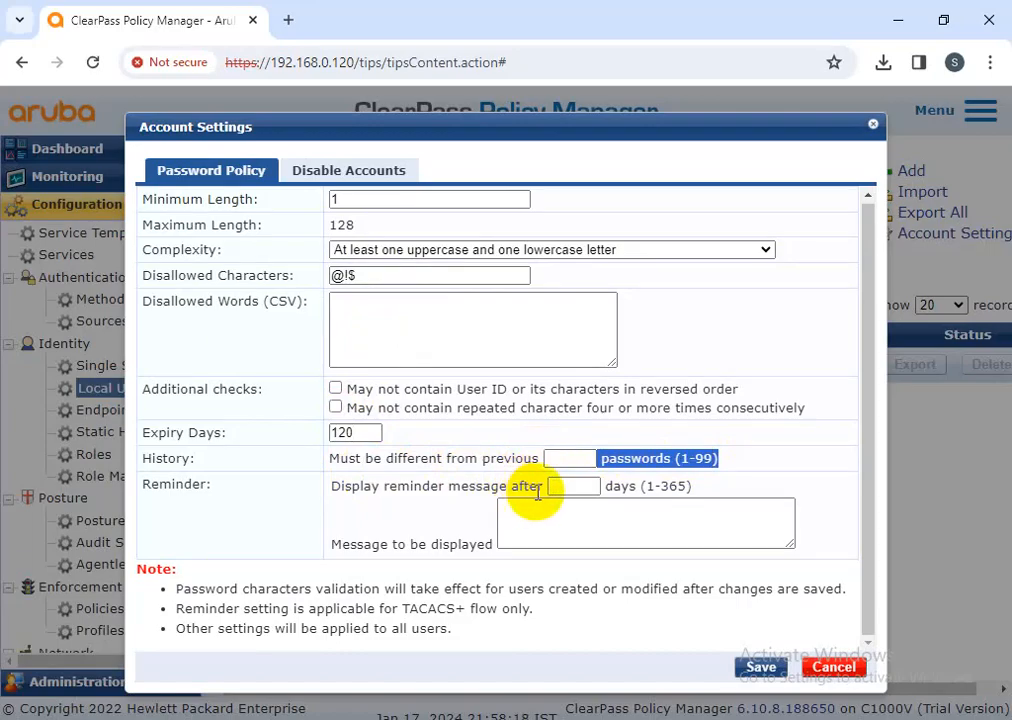
{"action": "left_click", "coordinate": [519, 540]}
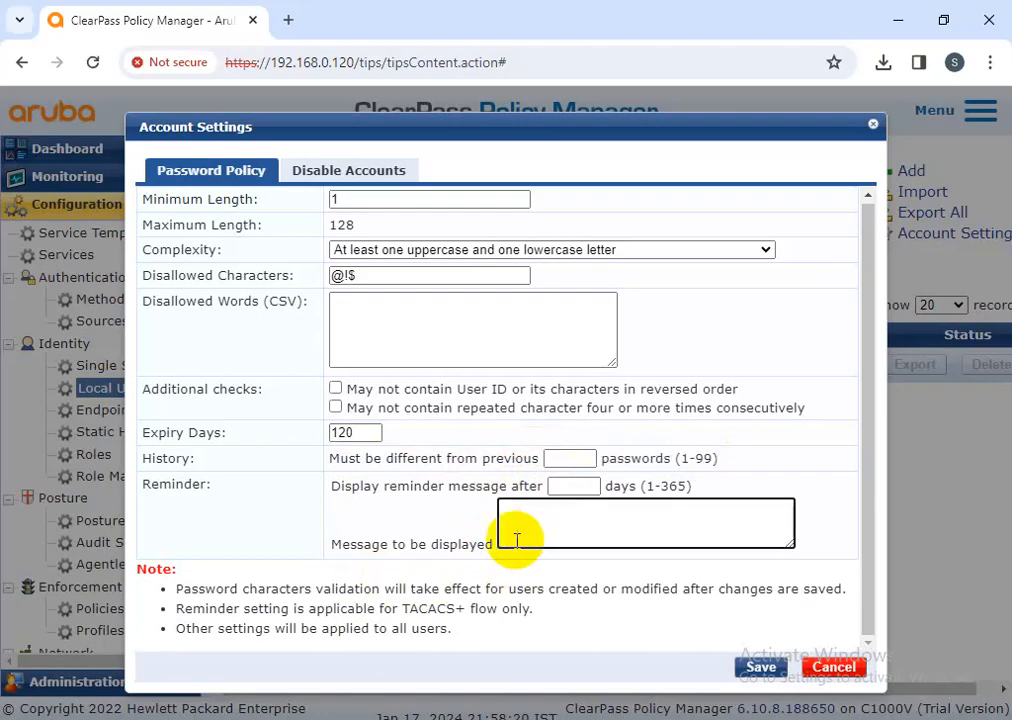
{"action": "left_click_drag", "start_coordinate": [338, 544], "coordinate": [558, 567]}
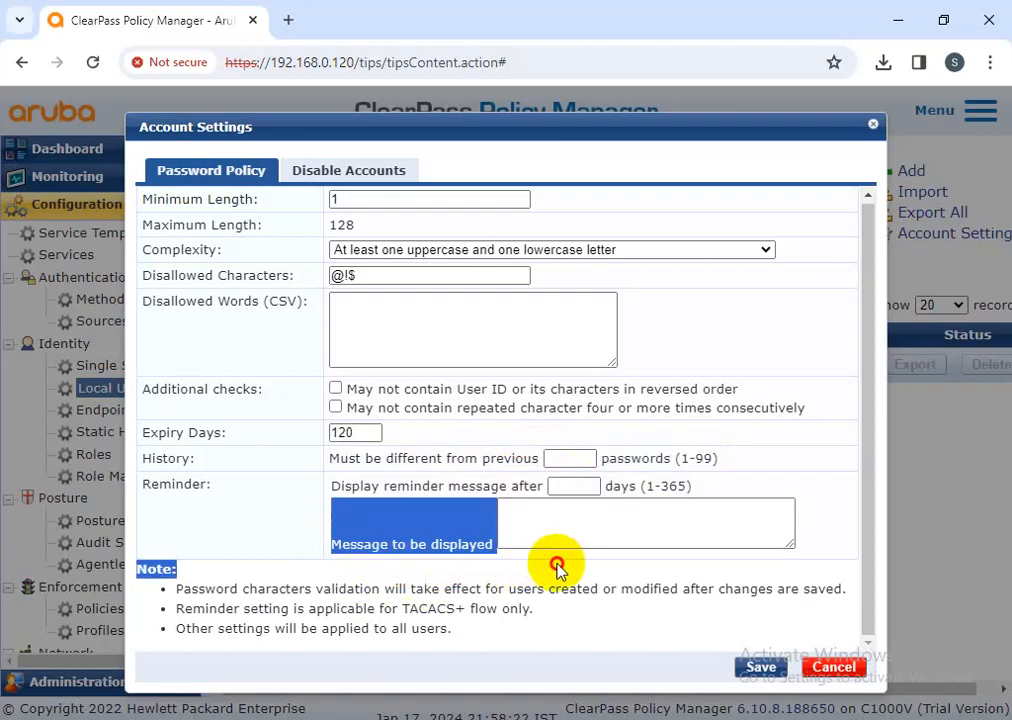
{"action": "left_click", "coordinate": [523, 524]}
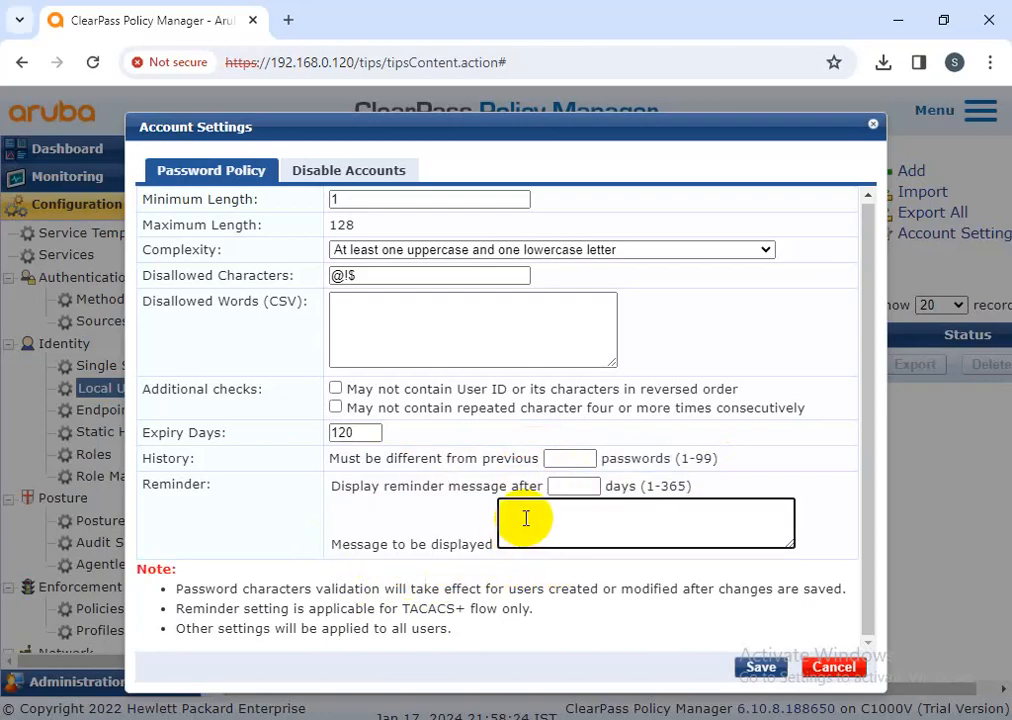
{"action": "left_click", "coordinate": [351, 172]}
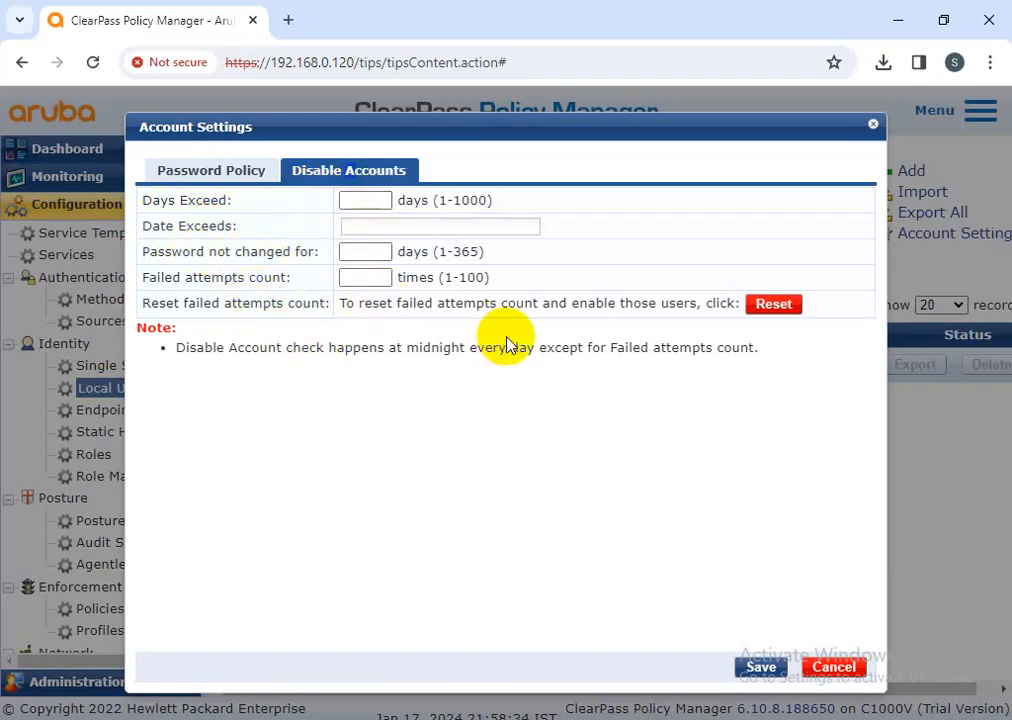
Cancel the Account Settings edits from Password Policy, then start a new local user with Add
{"action": "left_click", "coordinate": [246, 178]}
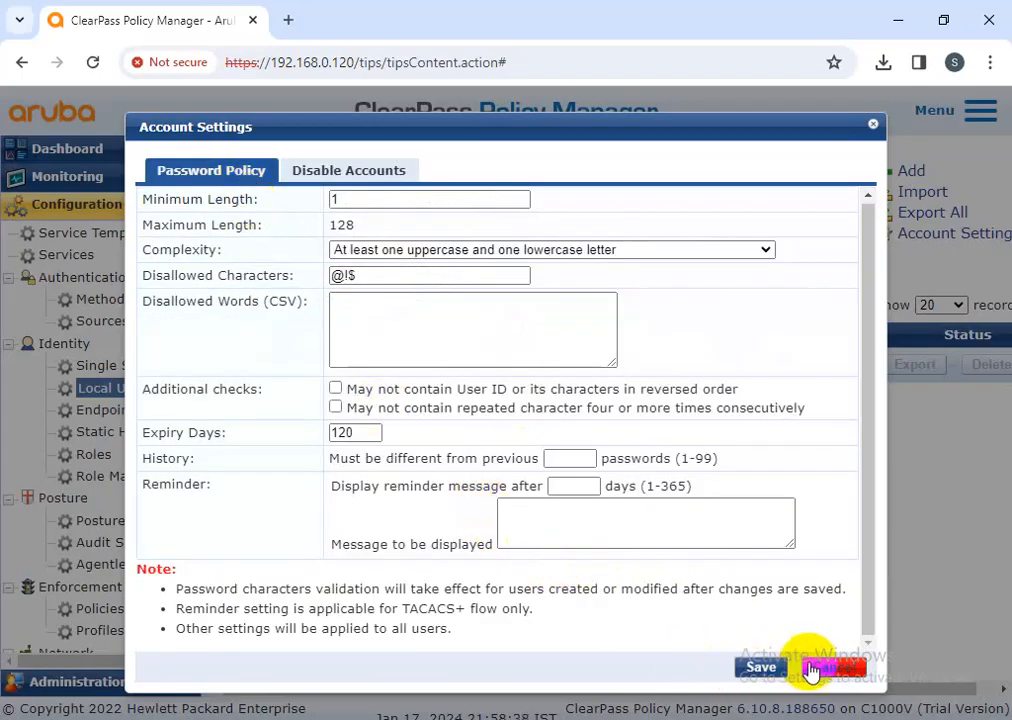
{"action": "left_click", "coordinate": [818, 670]}
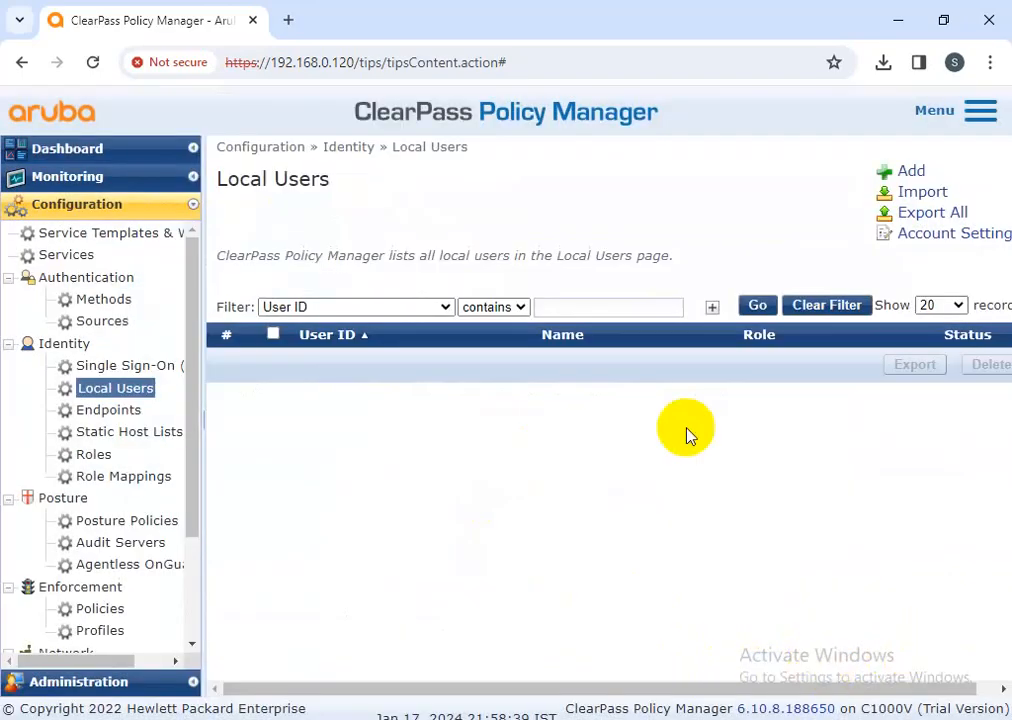
{"action": "left_click", "coordinate": [940, 242]}
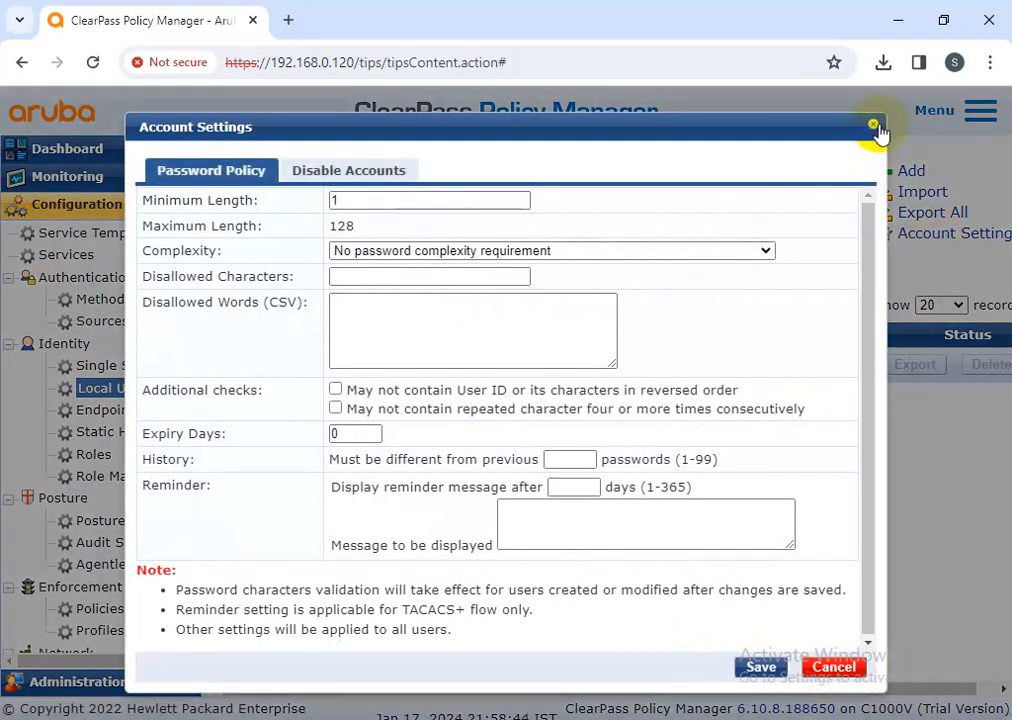
{"action": "left_click", "coordinate": [876, 127]}
{"action": "left_click", "coordinate": [910, 172]}
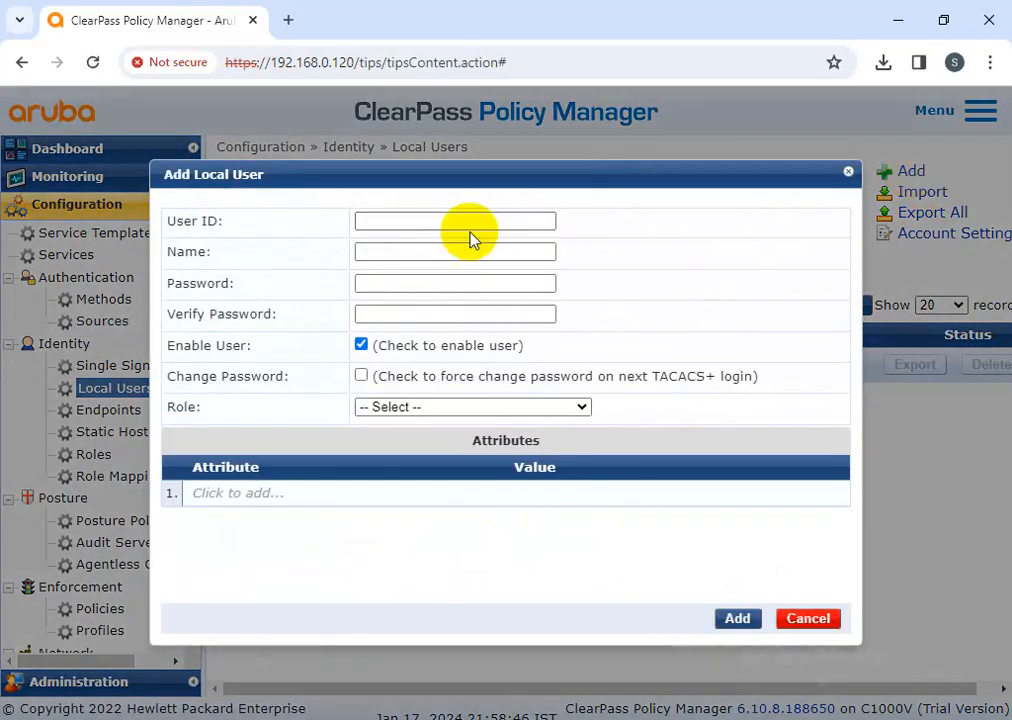
Fill in the new local user's ID, name and password
{"action": "left_click", "coordinate": [465, 221]}
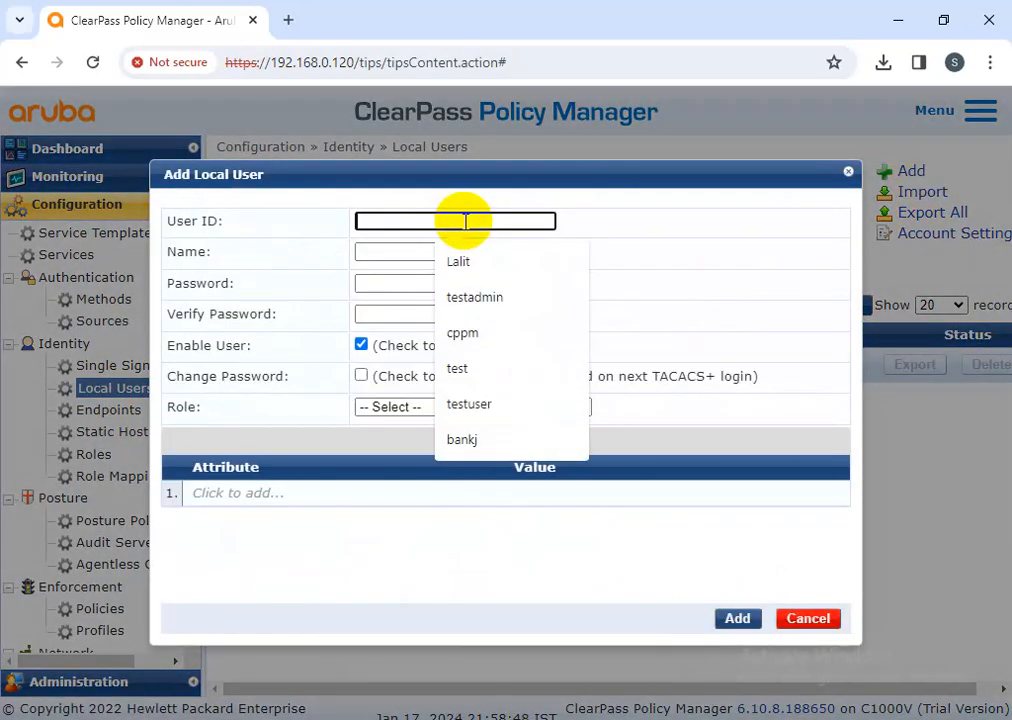
{"action": "left_click", "coordinate": [465, 302]}
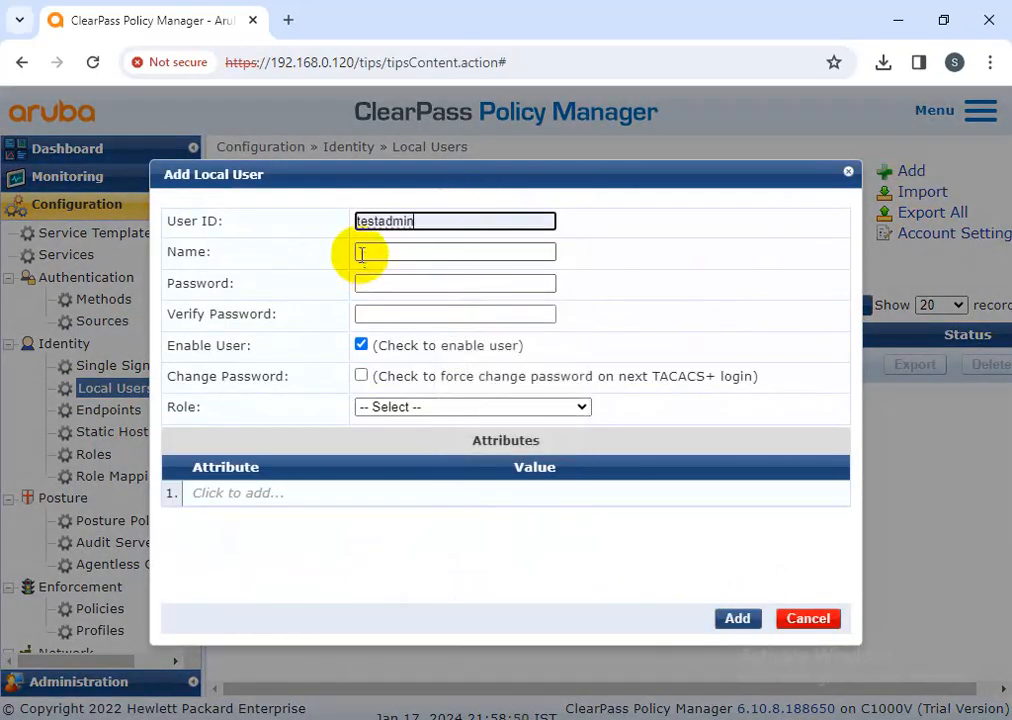
{"action": "left_click", "coordinate": [361, 252]}
{"action": "type", "text": "t"}
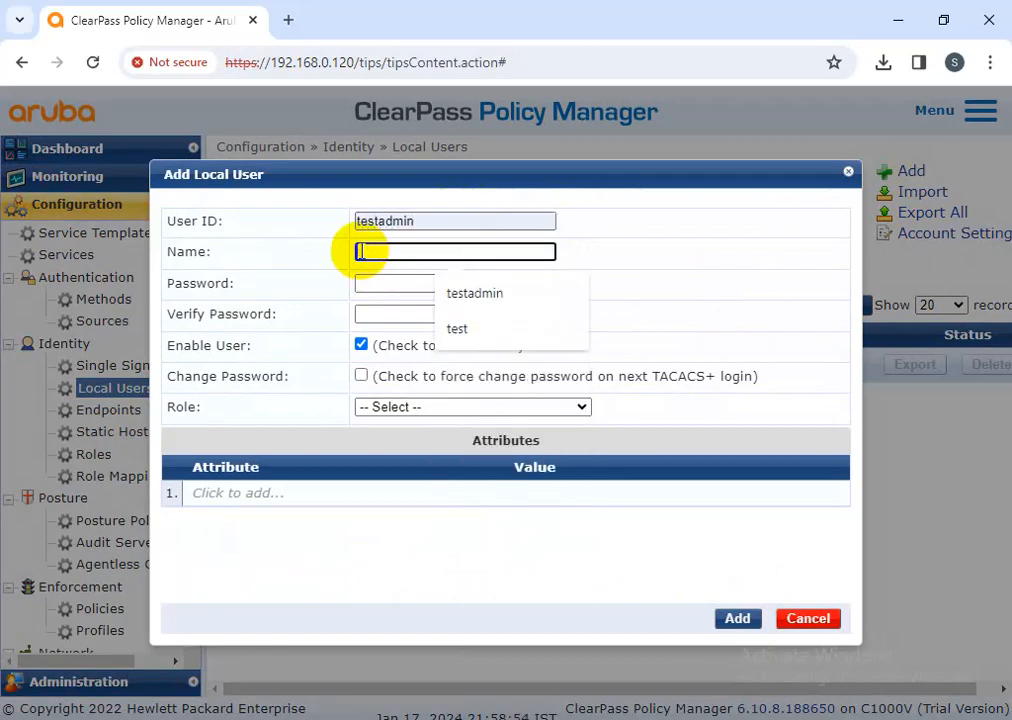
{"action": "type", "text": "estadmimn"}
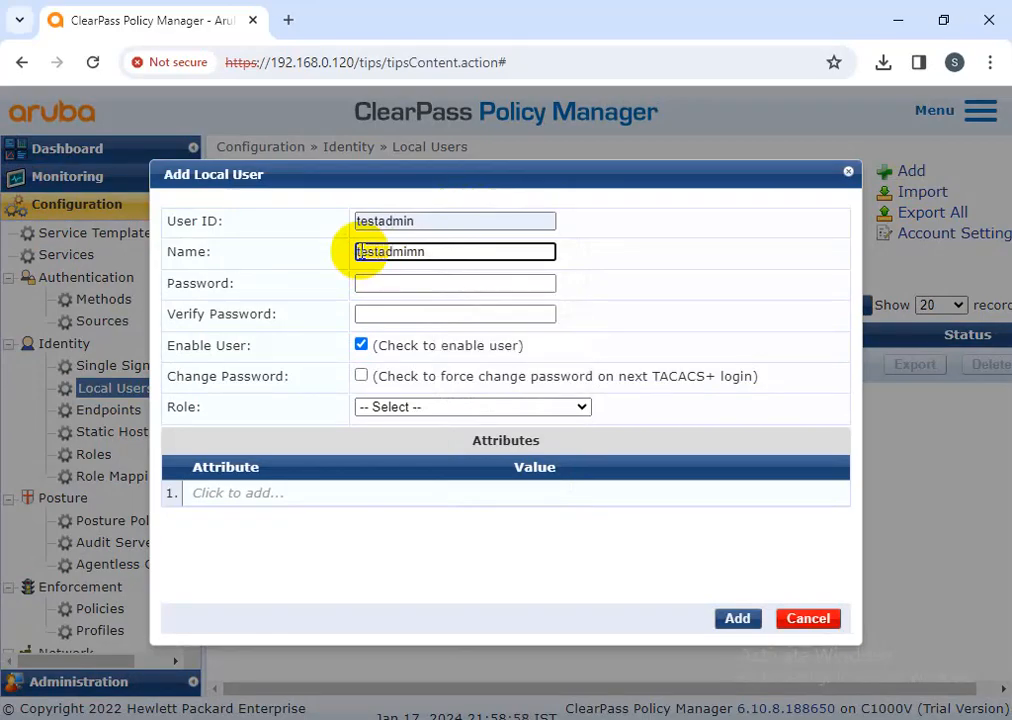
{"action": "key", "text": "BackSpace"}
{"action": "key", "text": "BackSpace"}
{"action": "key", "text": "BackSpace"}
{"action": "key", "text": "BackSpace"}
{"action": "key", "text": "BackSpace"}
{"action": "key", "text": "BackSpace"}
{"action": "key", "text": "BackSpace"}
{"action": "key", "text": "BackSpace"}
{"action": "key", "text": "BackSpace"}
{"action": "type", "text": "test1"}
{"action": "key", "text": "BackSpace"}
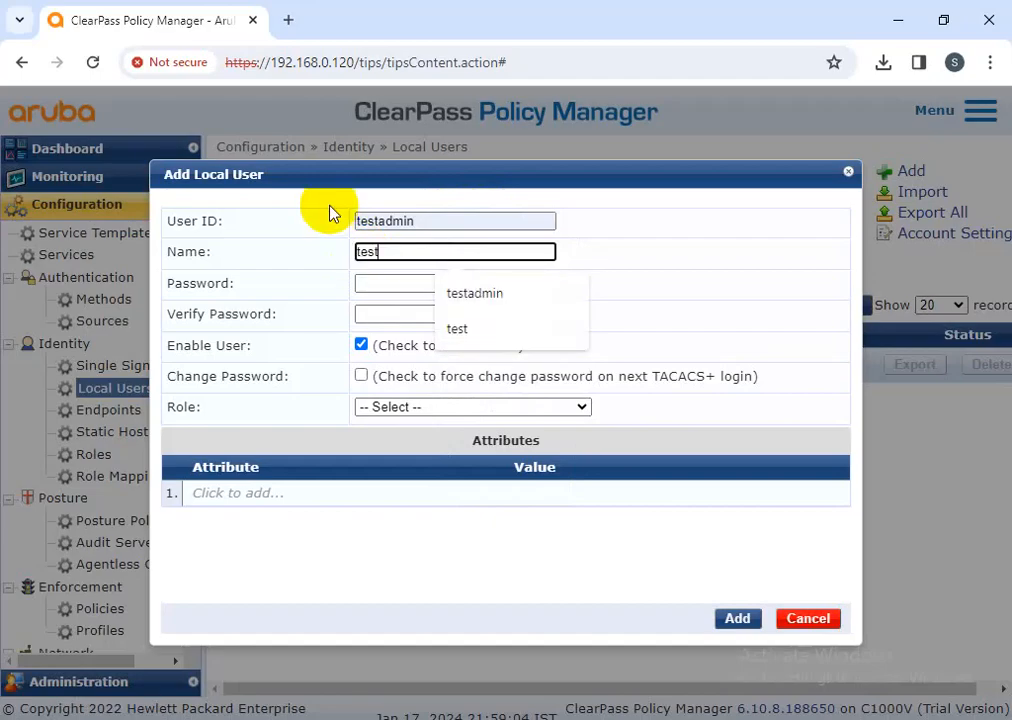
{"action": "left_click", "coordinate": [475, 294]}
{"action": "left_click", "coordinate": [384, 286]}
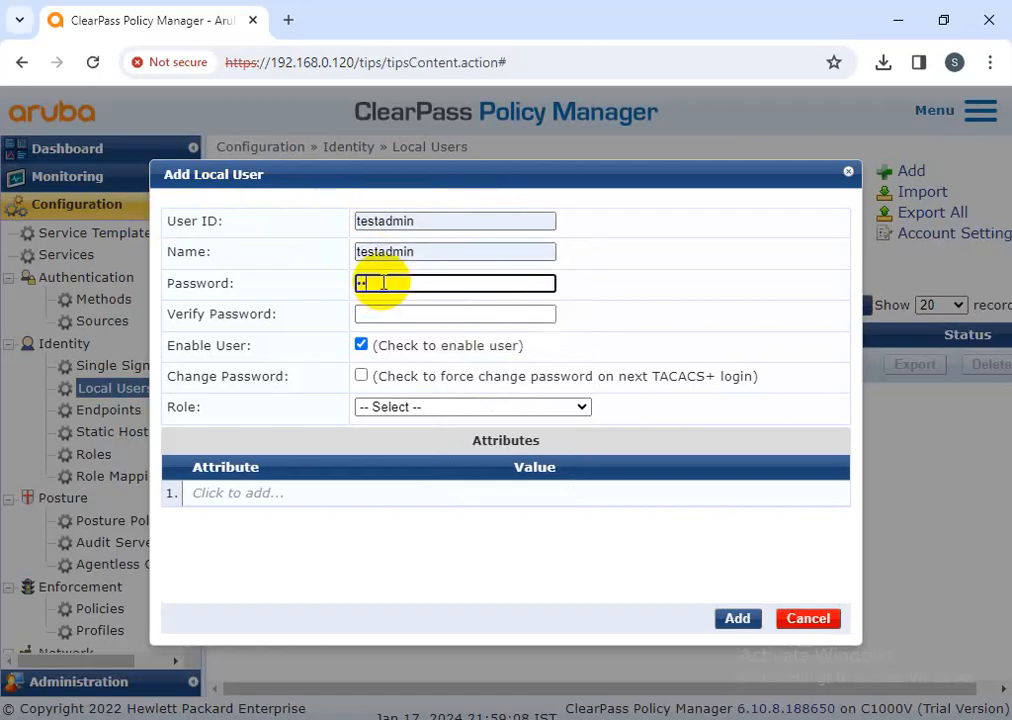
{"action": "type", "text": "•••••••••••••••"}
{"action": "left_click", "coordinate": [432, 312]}
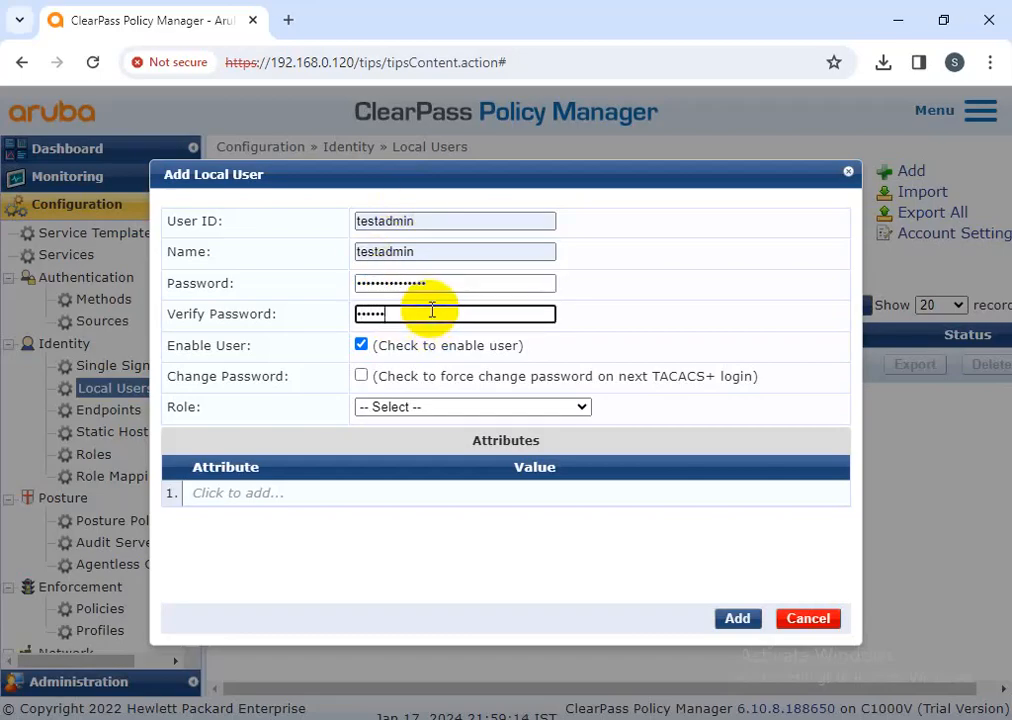
Give the user the [TACACS+ Super Admin] role and start a new attribute row
{"action": "left_click", "coordinate": [408, 410]}
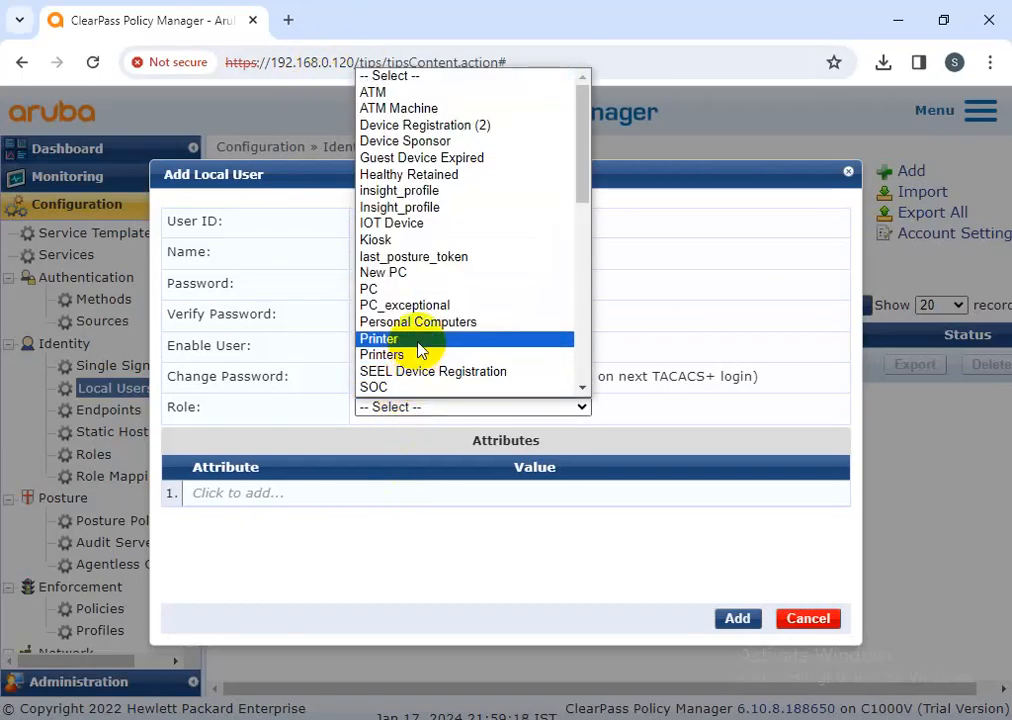
{"action": "scroll", "coordinate": [418, 346], "scroll_direction": "down", "scroll_amount": 6}
{"action": "scroll", "coordinate": [427, 348], "scroll_direction": "down", "scroll_amount": 2}
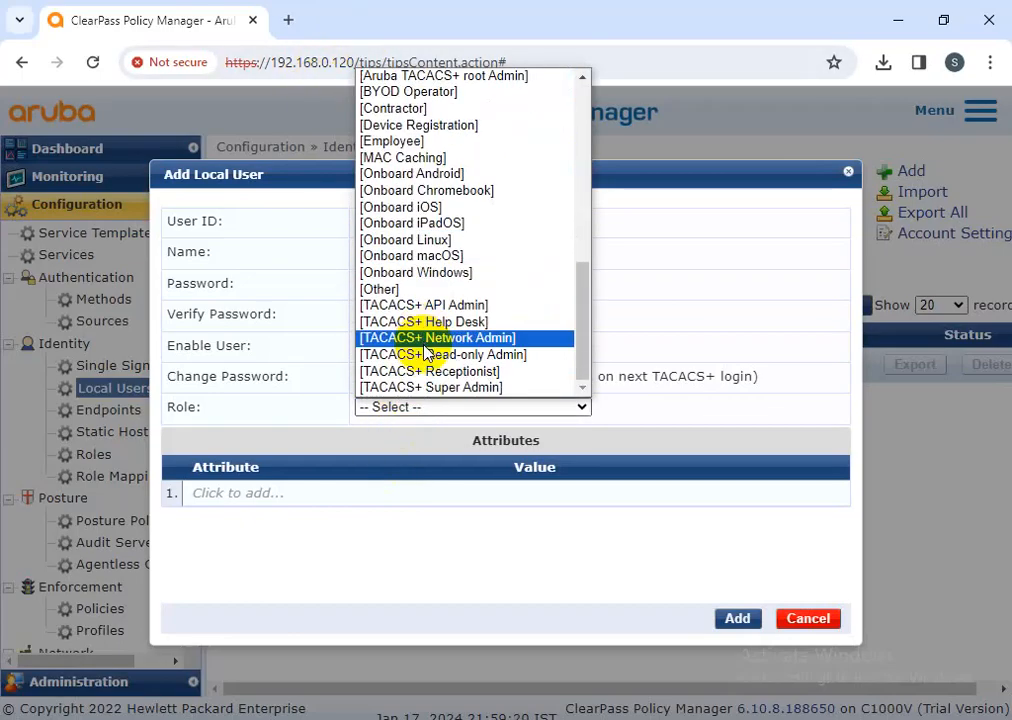
{"action": "scroll", "coordinate": [421, 282], "scroll_direction": "up", "scroll_amount": 10}
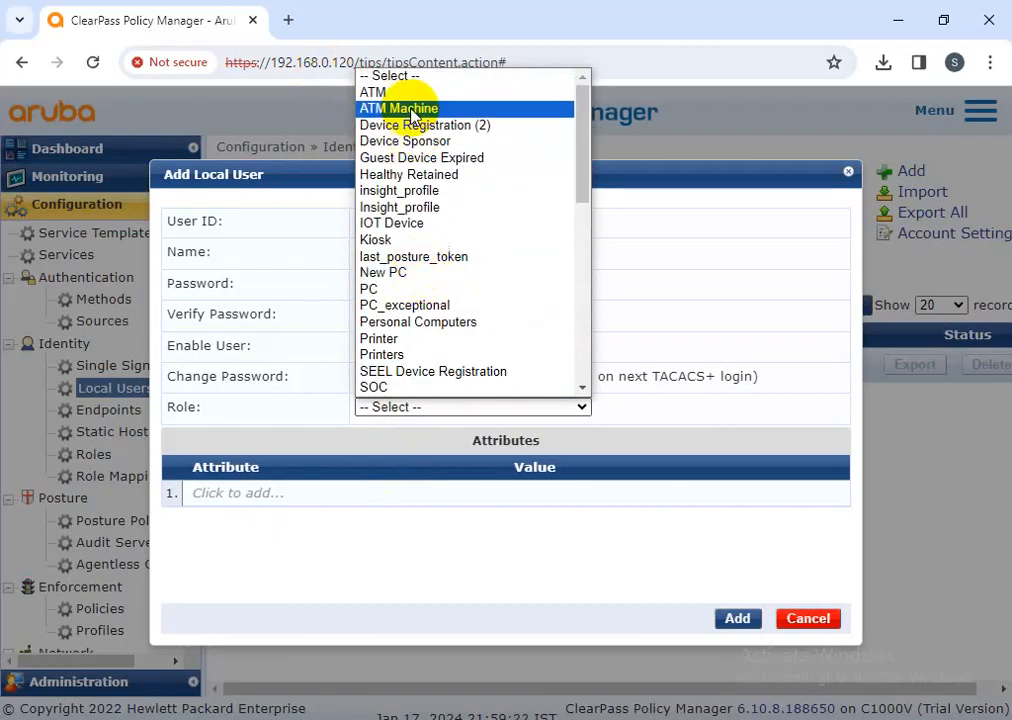
{"action": "scroll", "coordinate": [418, 312], "scroll_direction": "down", "scroll_amount": 8}
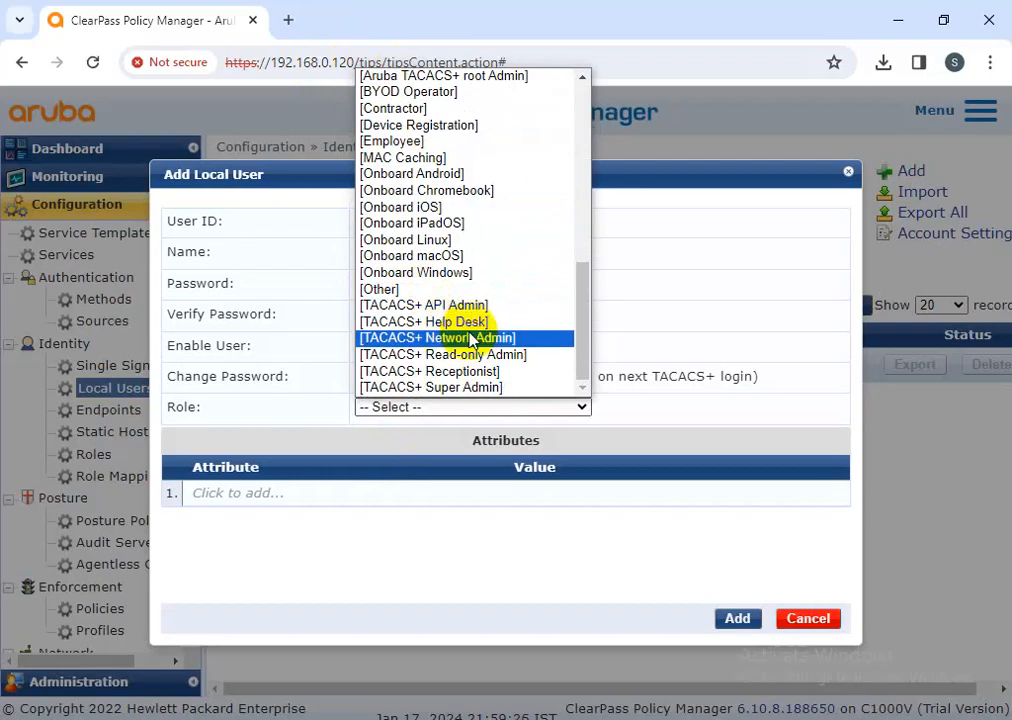
{"action": "left_click", "coordinate": [432, 388]}
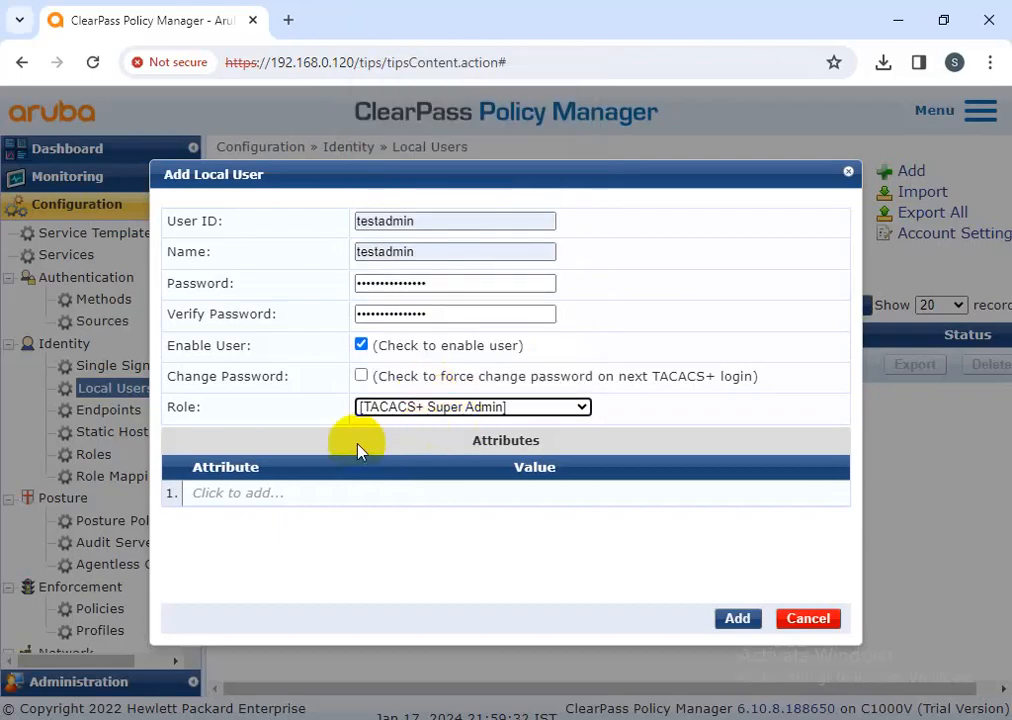
{"action": "left_click", "coordinate": [280, 492]}
Add and save the attribute Department = Network Team
{"action": "left_click", "coordinate": [383, 492]}
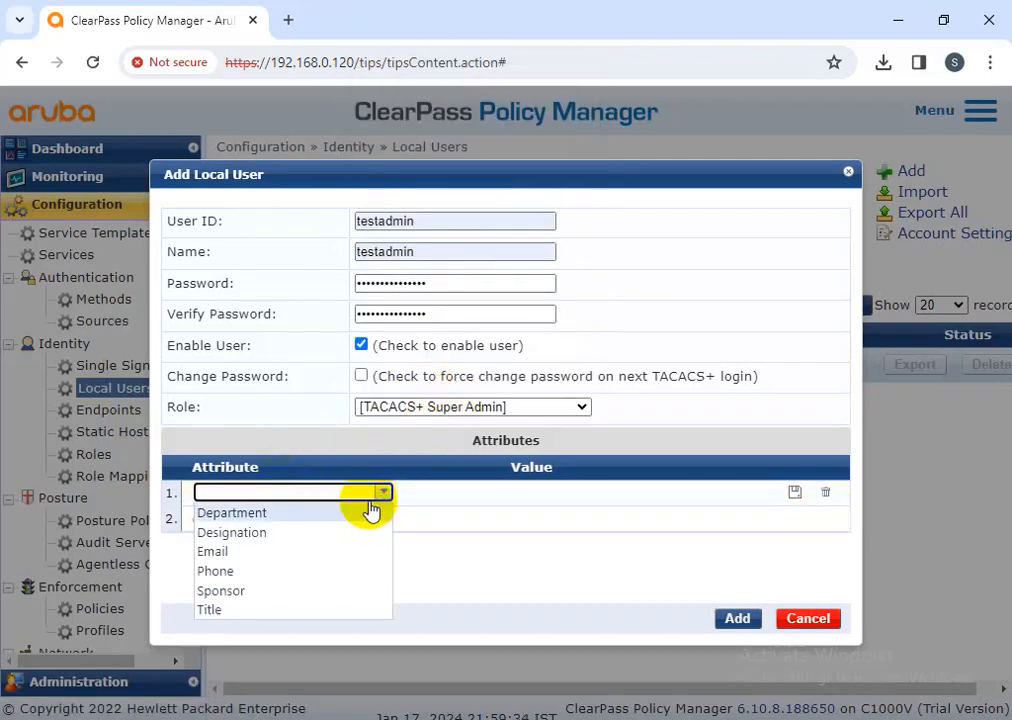
{"action": "left_click", "coordinate": [309, 514]}
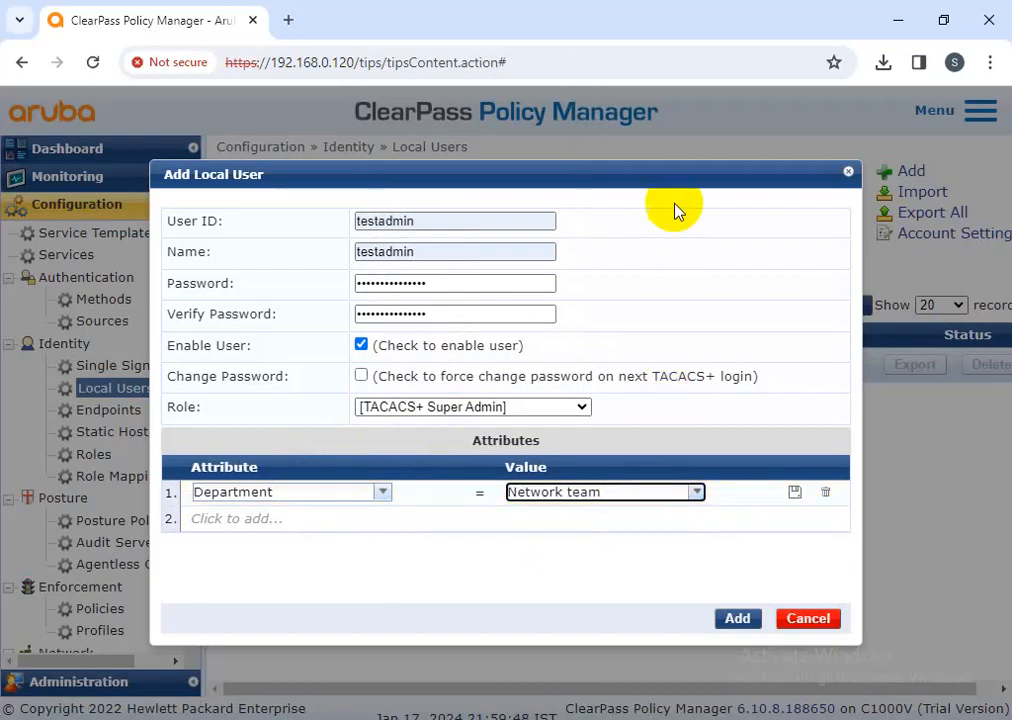
{"action": "key", "text": "Left"}
{"action": "key", "text": "Left"}
{"action": "key", "text": "Left"}
{"action": "key", "text": "Left"}
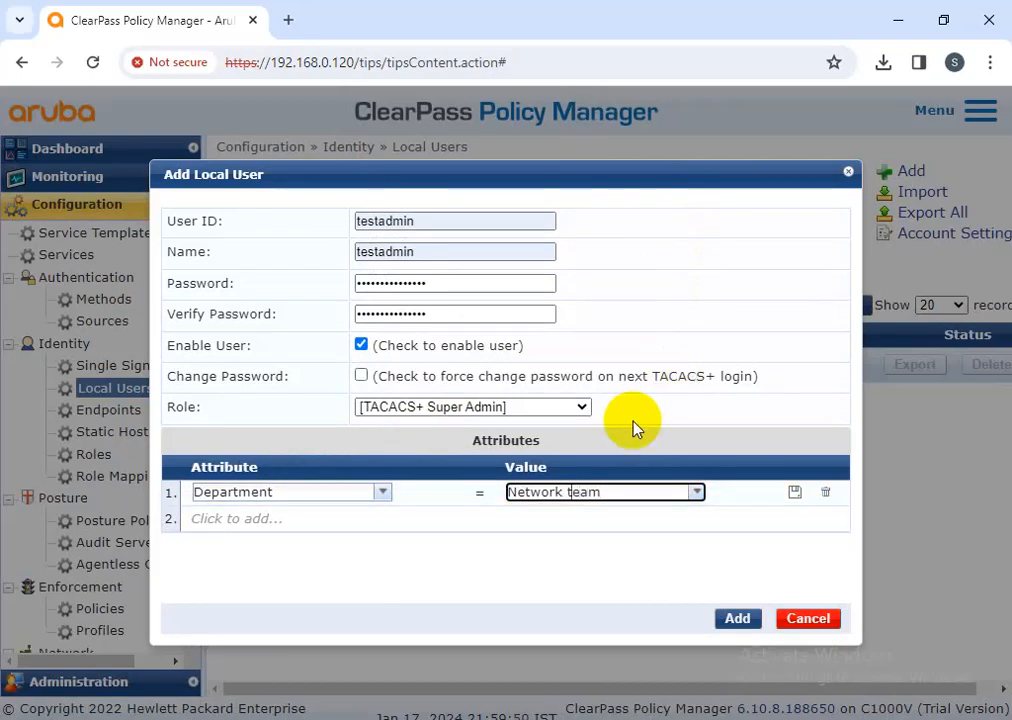
{"action": "key", "text": "BackSpace"}
{"action": "type", "text": "T"}
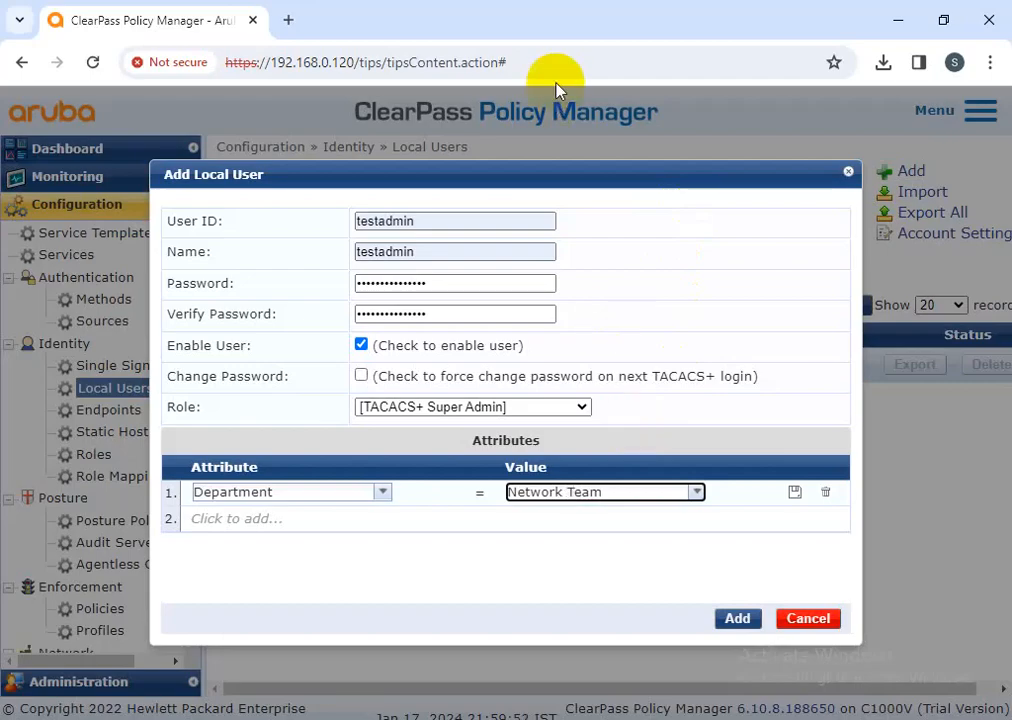
{"action": "left_click", "coordinate": [793, 493]}
Re-enter matching Password and Verify Password values and add the testadmin user
{"action": "left_click", "coordinate": [740, 620]}
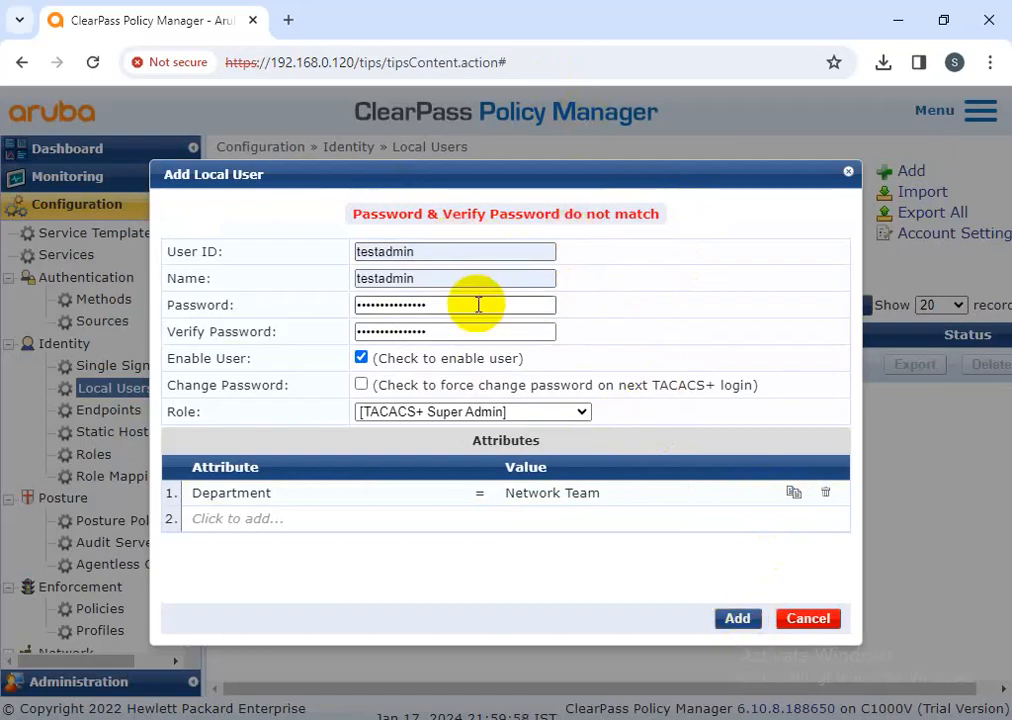
{"action": "left_click_drag", "start_coordinate": [479, 305], "coordinate": [260, 292]}
{"action": "key", "text": "BackSpace"}
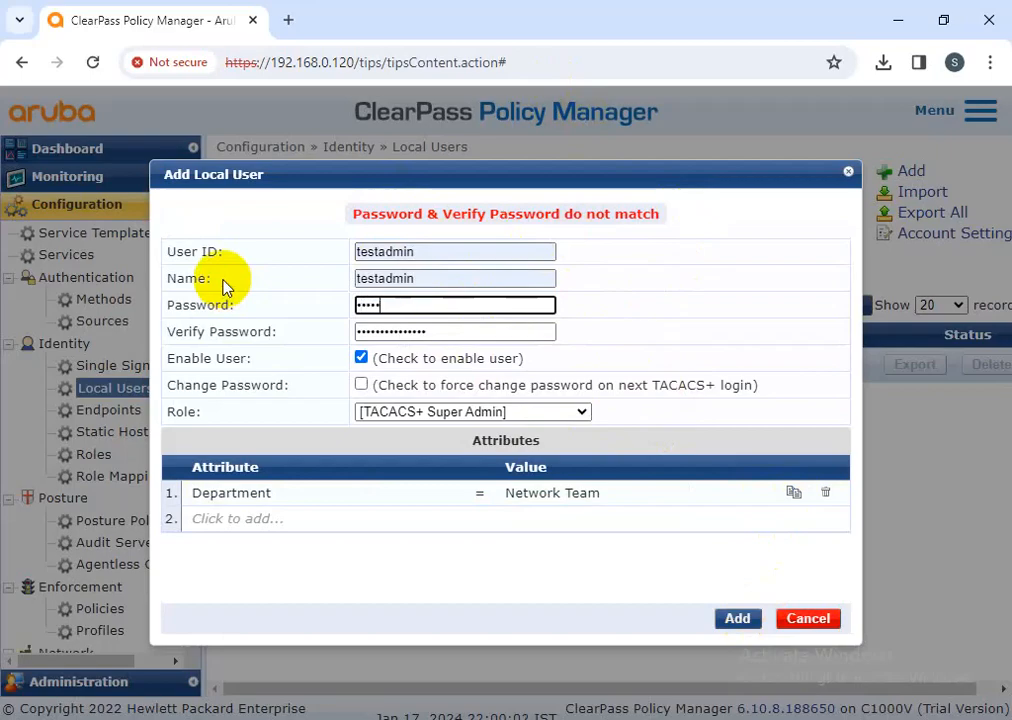
{"action": "key", "text": "Tab"}
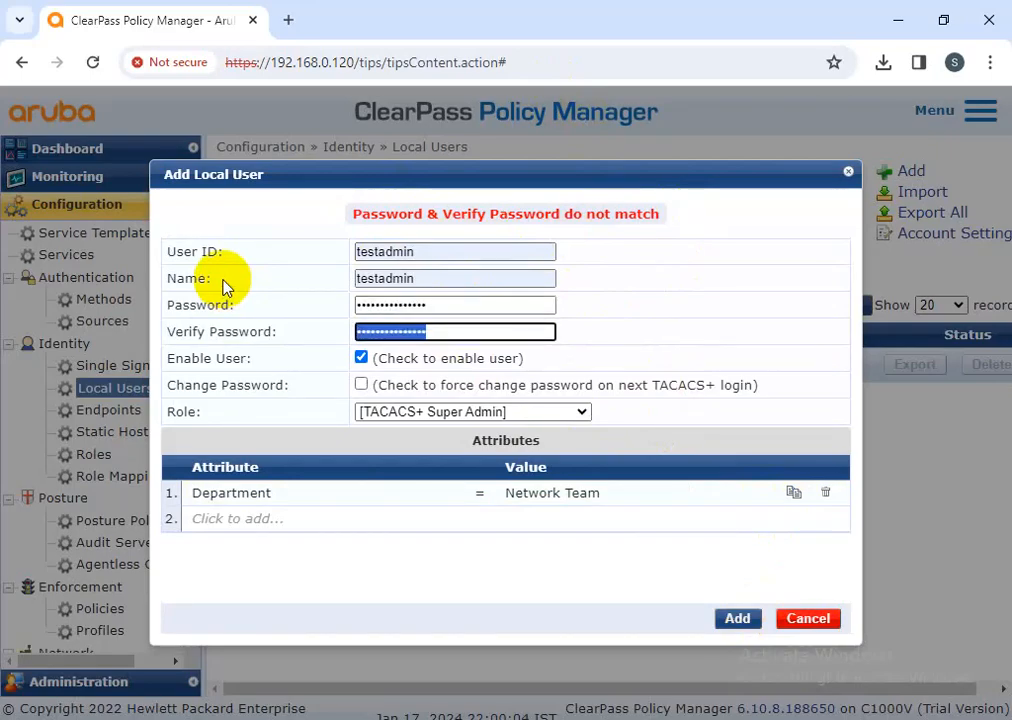
{"action": "key", "text": "BackSpace"}
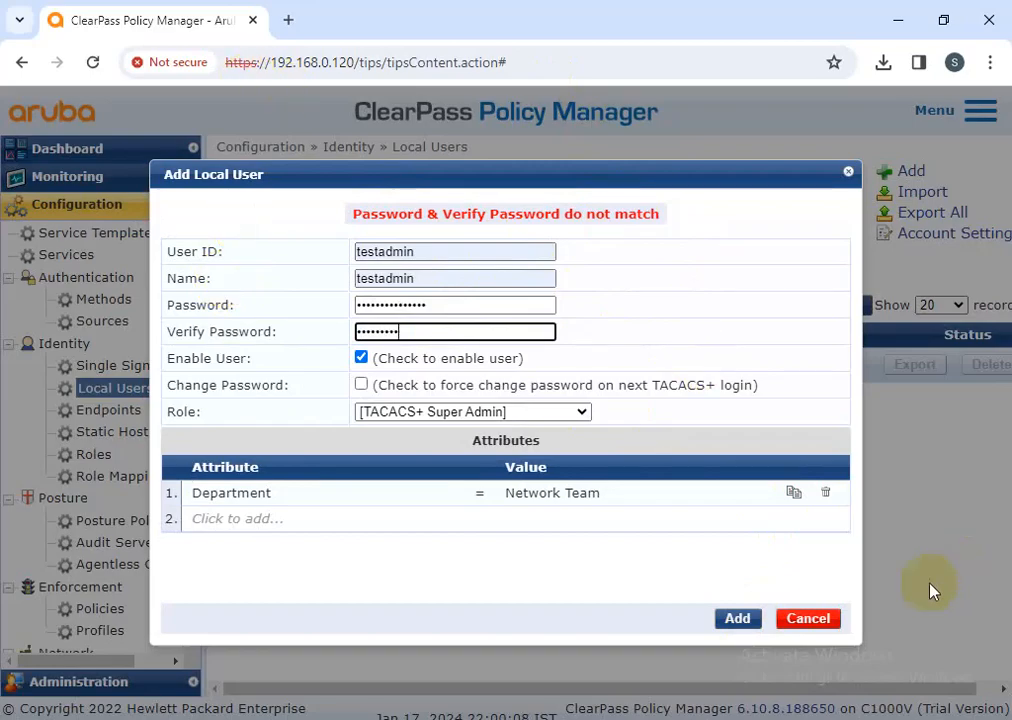
{"action": "left_click", "coordinate": [740, 620]}
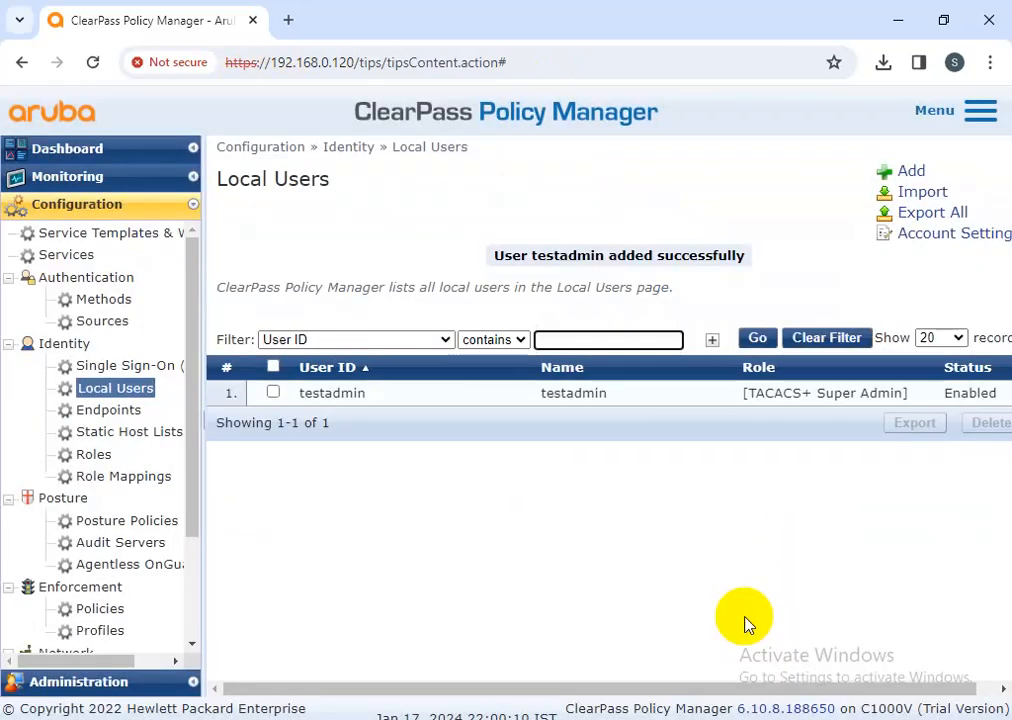
{"action": "left_click", "coordinate": [580, 395]}
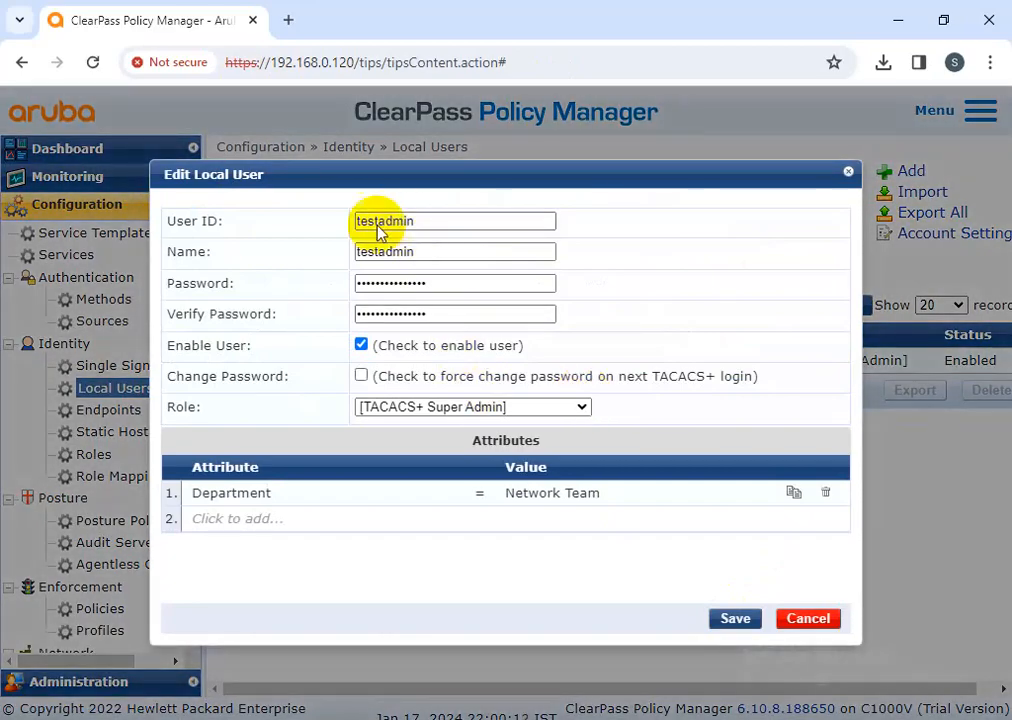
{"action": "left_click_drag", "start_coordinate": [452, 214], "coordinate": [310, 221]}
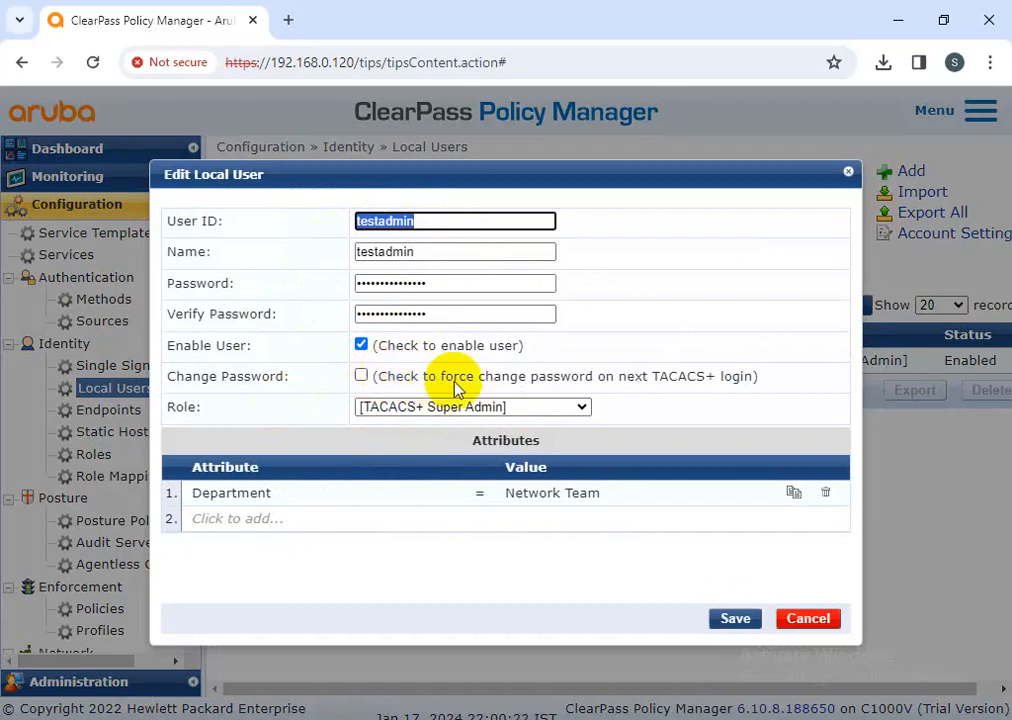
{"action": "left_click", "coordinate": [486, 381]}
{"action": "left_click_drag", "start_coordinate": [486, 383], "coordinate": [753, 386]}
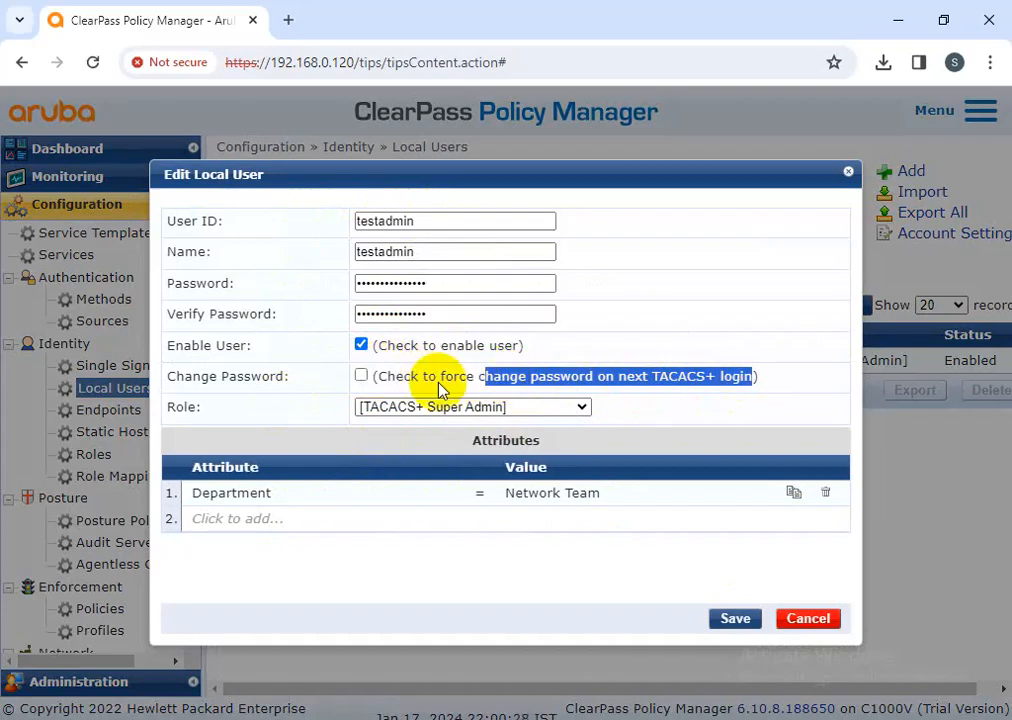
{"action": "left_click", "coordinate": [783, 392]}
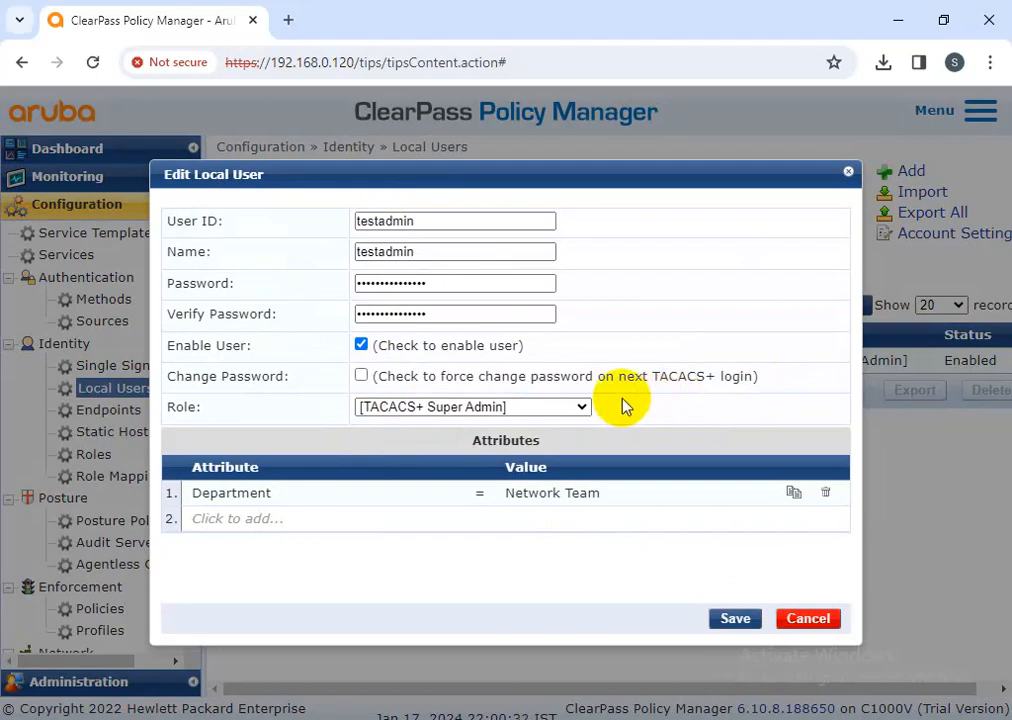
{"action": "left_click", "coordinate": [726, 622]}
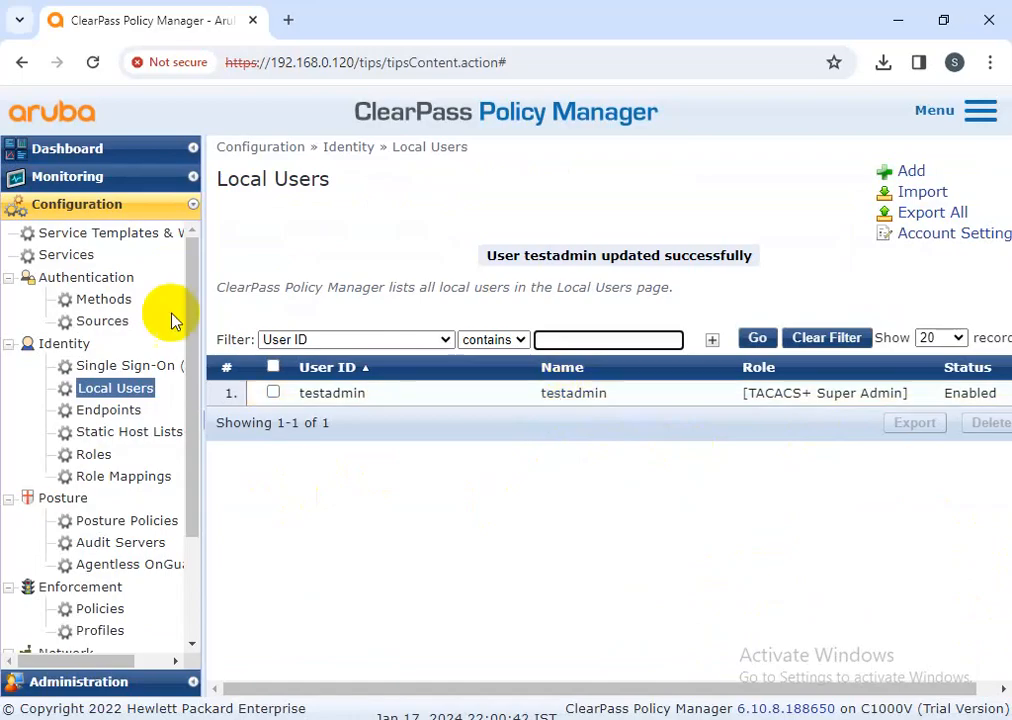
Copy the Internatioal- AD Credential-CLI-login-LIVE service and open the new Copy_of_ entry 36
{"action": "left_click", "coordinate": [66, 256]}
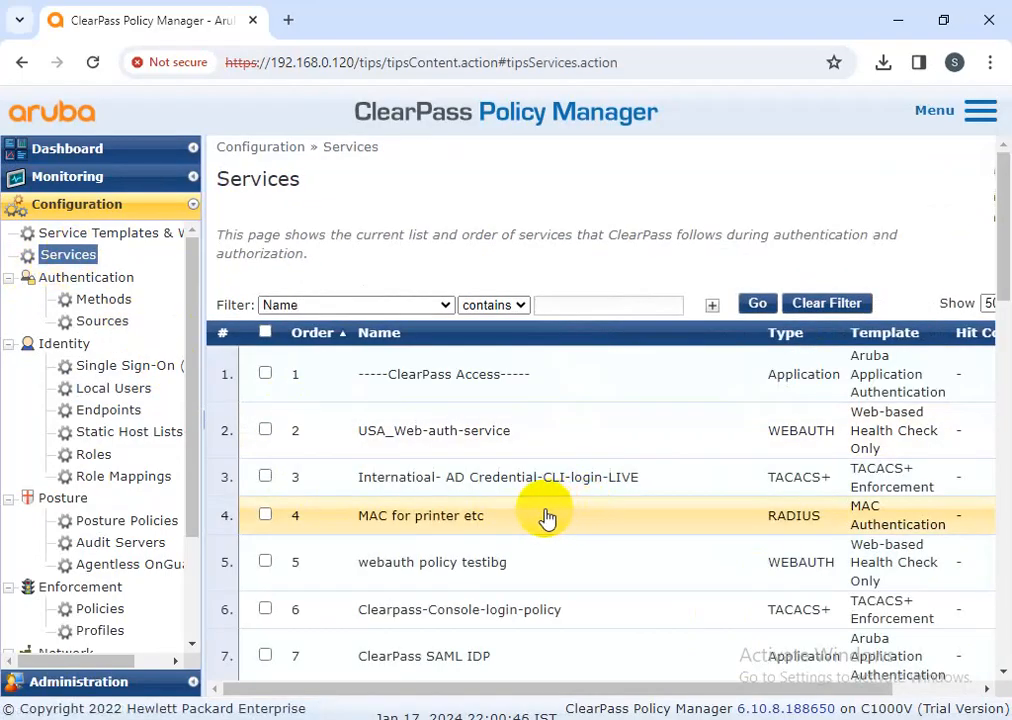
{"action": "scroll", "coordinate": [546, 517], "scroll_direction": "down", "scroll_amount": 5}
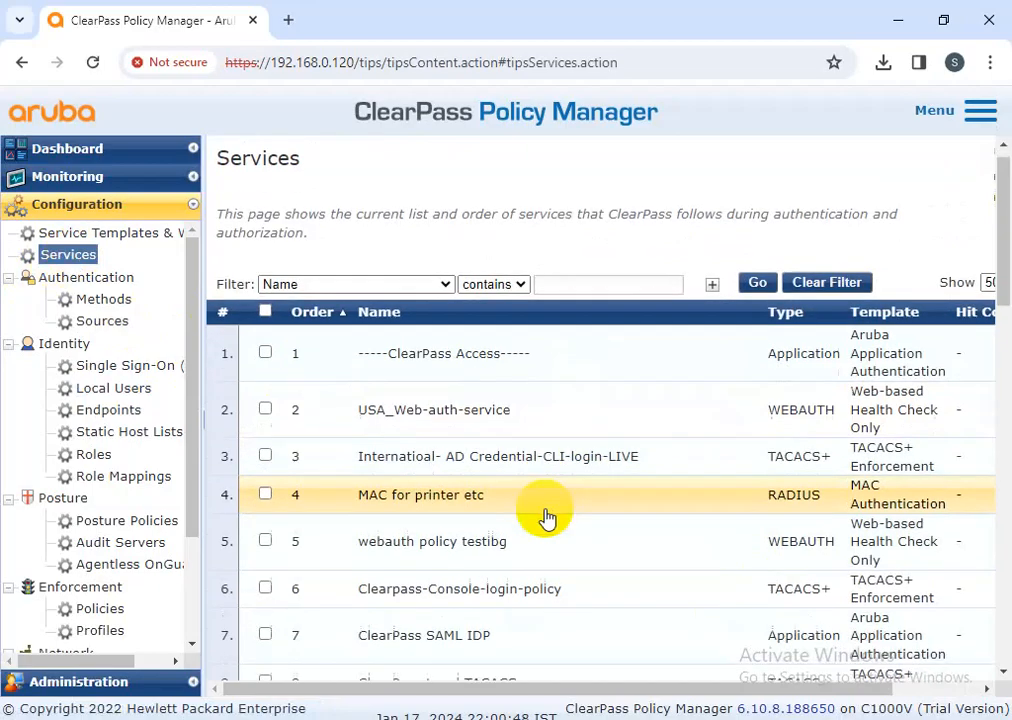
{"action": "scroll", "coordinate": [546, 517], "scroll_direction": "up", "scroll_amount": 5}
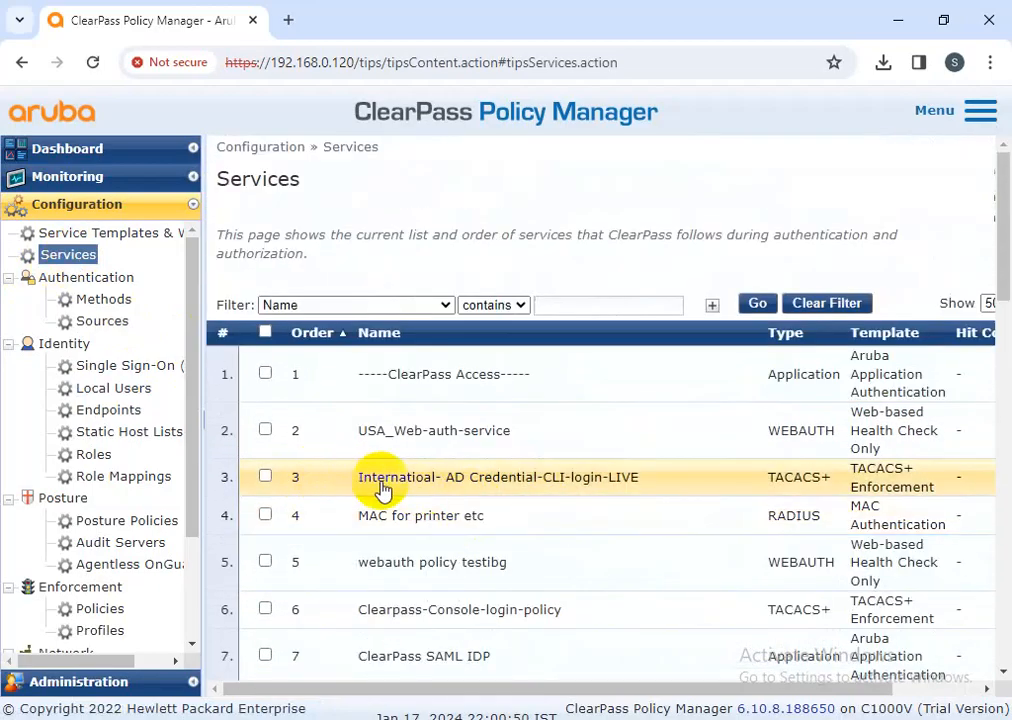
{"action": "left_click", "coordinate": [265, 477]}
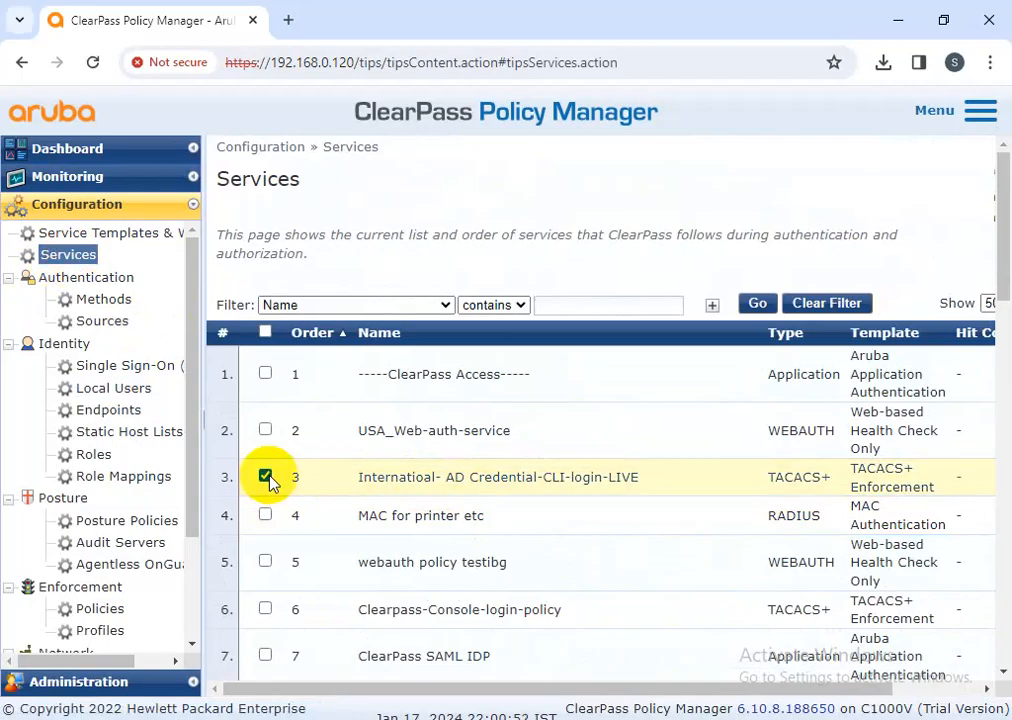
{"action": "scroll", "coordinate": [515, 526], "scroll_direction": "down", "scroll_amount": 13}
{"action": "left_click", "coordinate": [900, 663]}
{"action": "scroll", "coordinate": [530, 580], "scroll_direction": "down", "scroll_amount": 5}
{"action": "scroll", "coordinate": [513, 572], "scroll_direction": "down", "scroll_amount": 8}
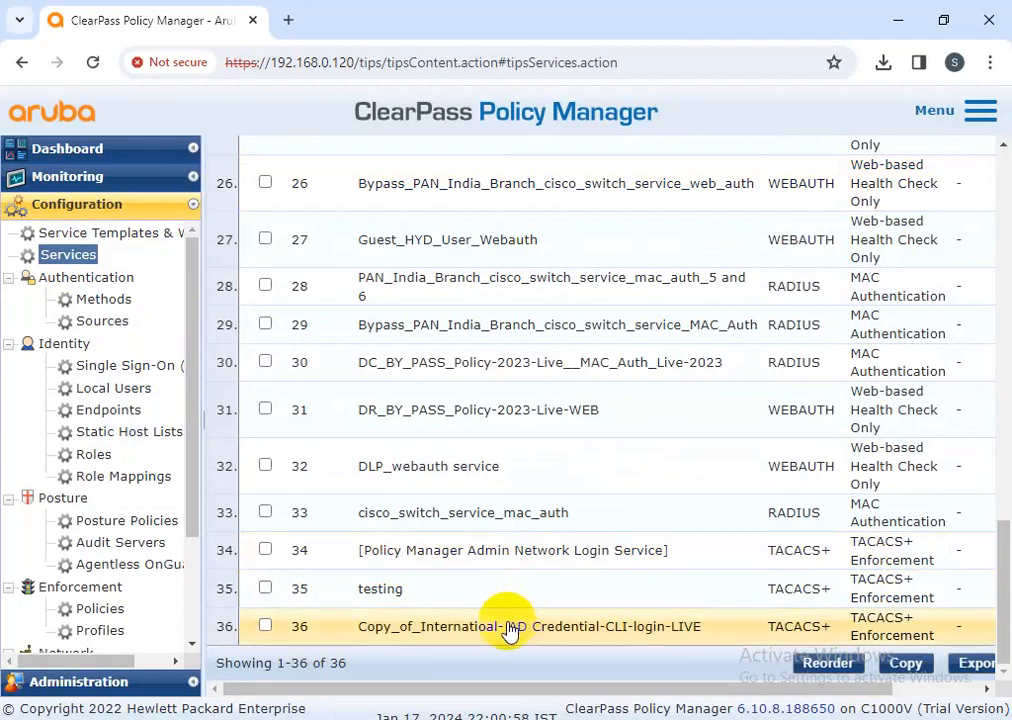
{"action": "left_click", "coordinate": [507, 628]}
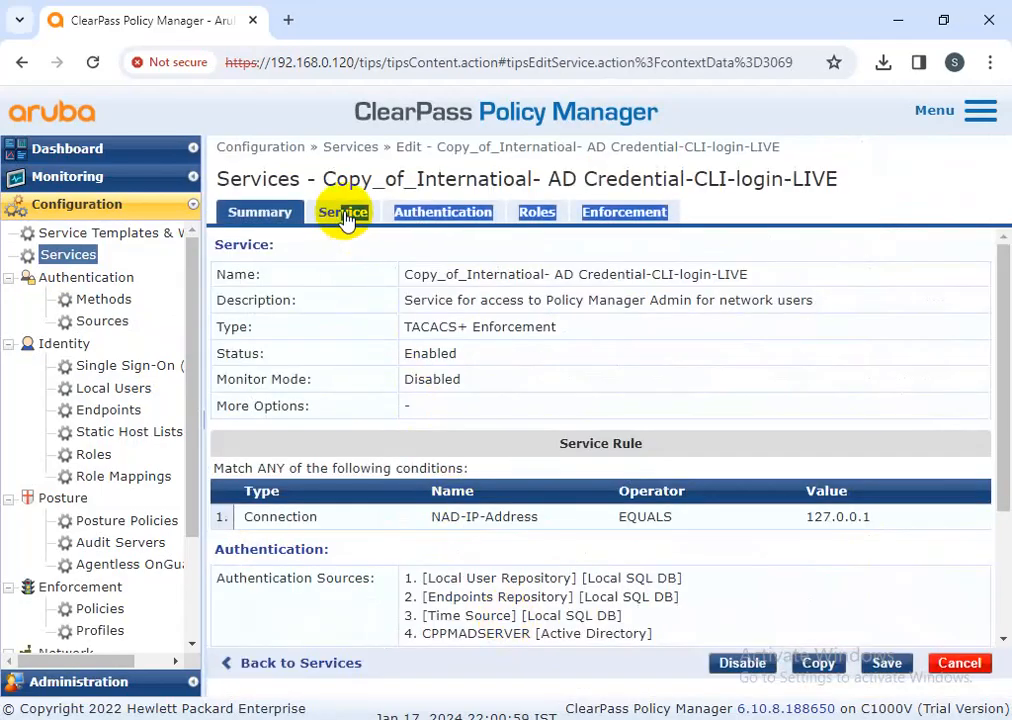
Replace the copied service's name with 'CPPM-login-with TACACS user'
{"action": "left_click", "coordinate": [343, 217]}
{"action": "left_click_drag", "start_coordinate": [407, 245], "coordinate": [935, 270]}
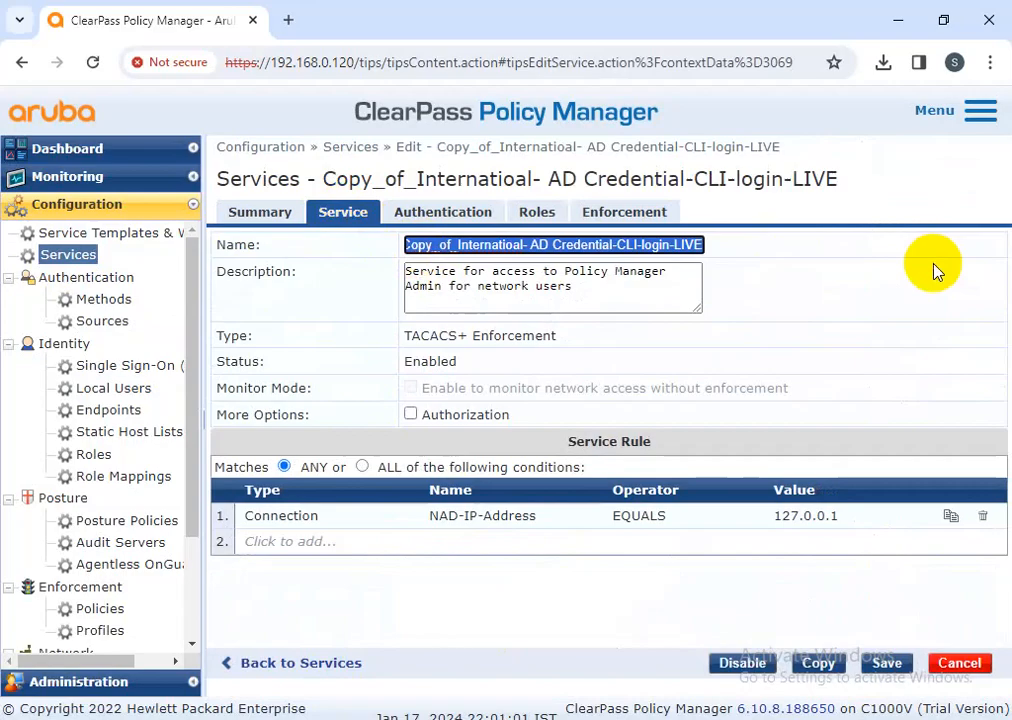
{"action": "key", "text": "BackSpace"}
{"action": "type", "text": "test"}
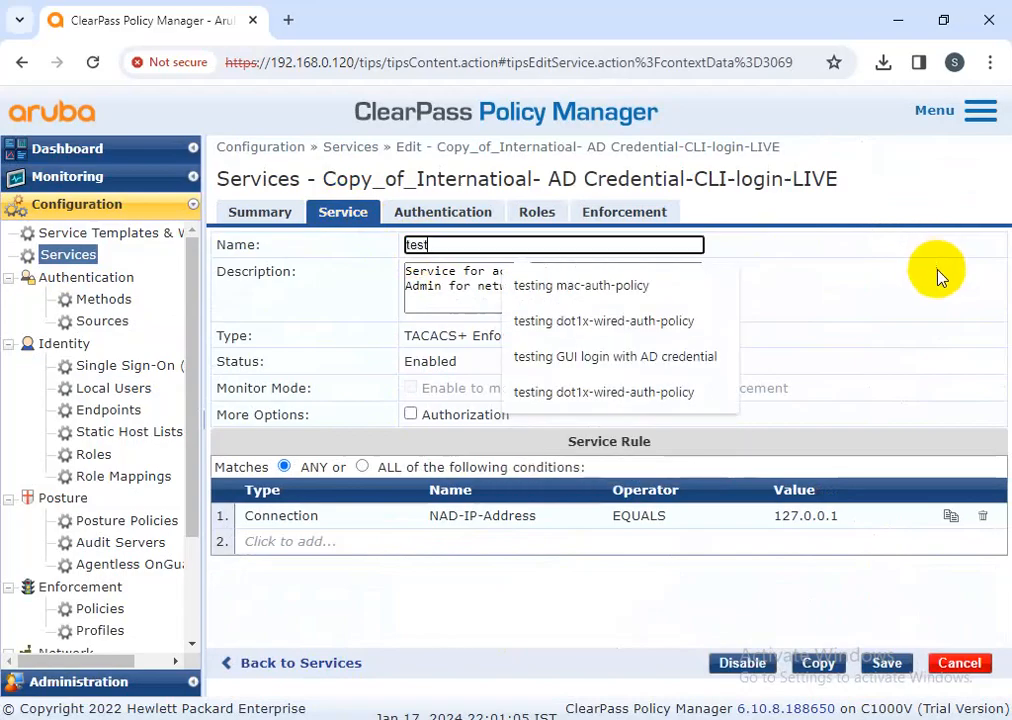
{"action": "key", "text": "BackSpace"}
{"action": "key", "text": "BackSpace"}
{"action": "key", "text": "BackSpace"}
{"action": "key", "text": "BackSpace"}
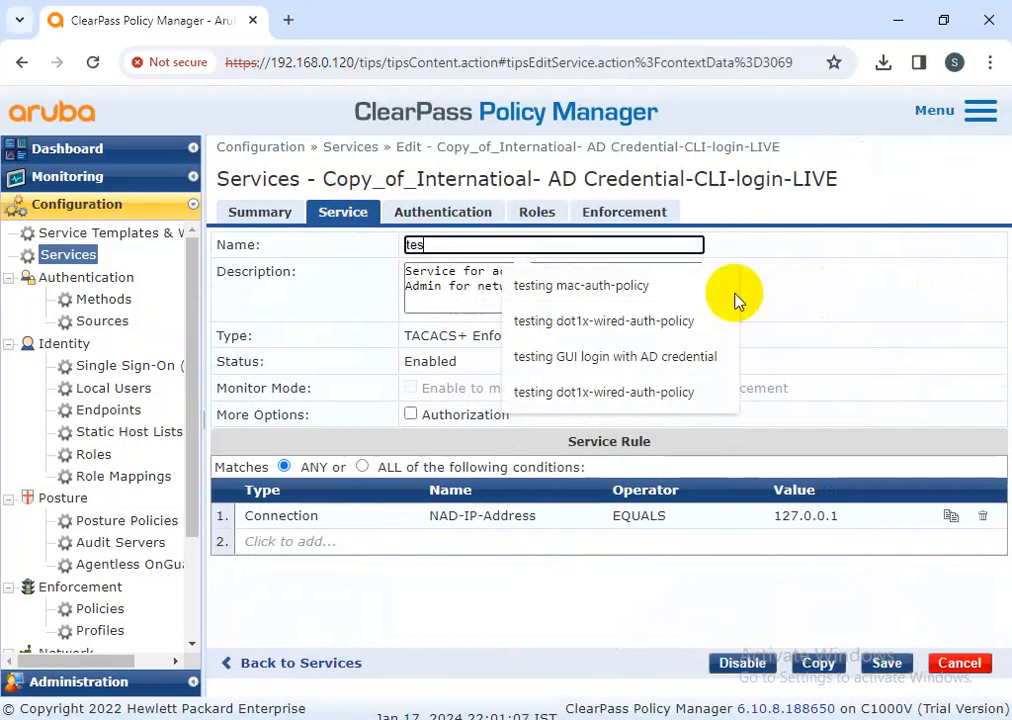
{"action": "type", "text": "CPPM"}
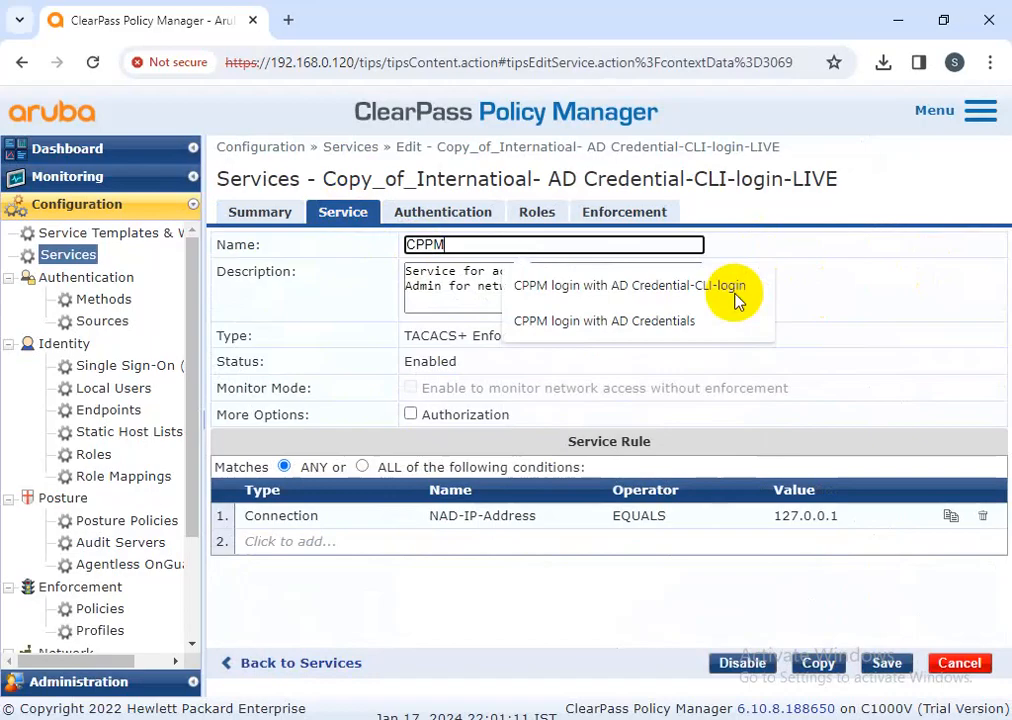
{"action": "type", "text": "-login-with TACACS user"}
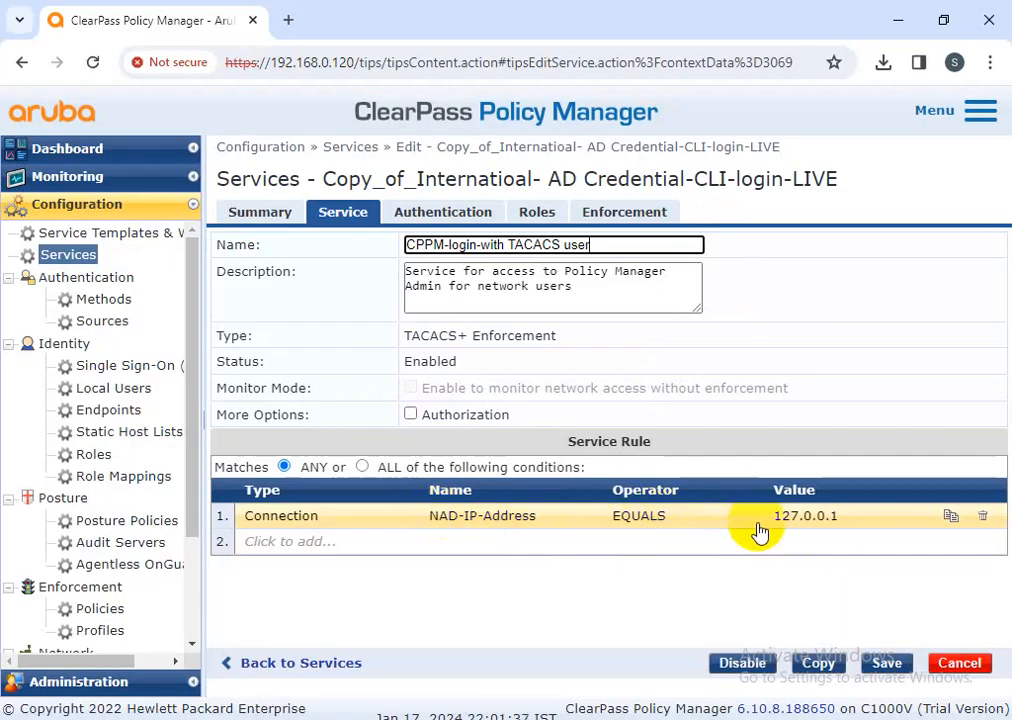
{"action": "left_click", "coordinate": [474, 226]}
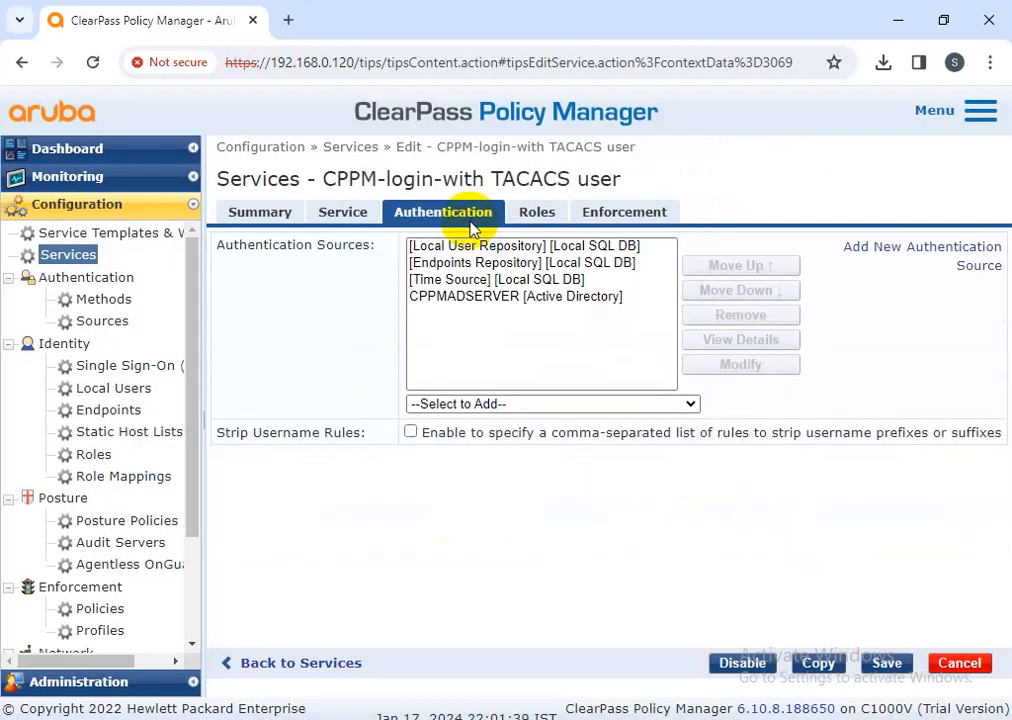
Remove CPPMADSERVER [Active Directory], leaving Local User Repository as the only authentication source
{"action": "left_click", "coordinate": [481, 297]}
{"action": "left_click", "coordinate": [708, 316]}
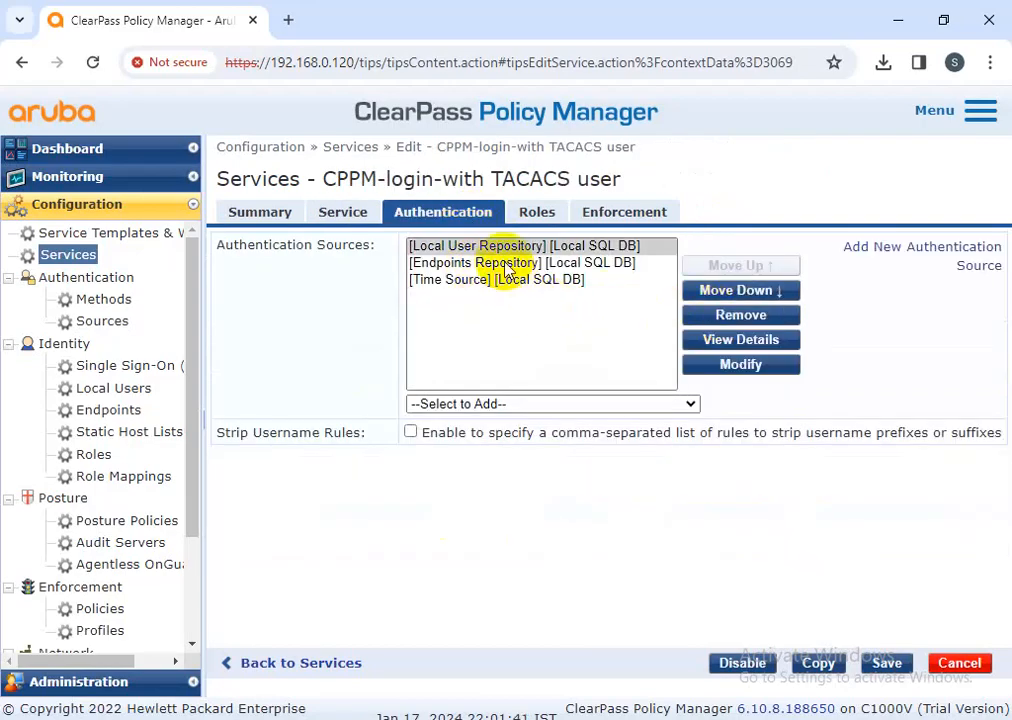
{"action": "left_click", "coordinate": [465, 247]}
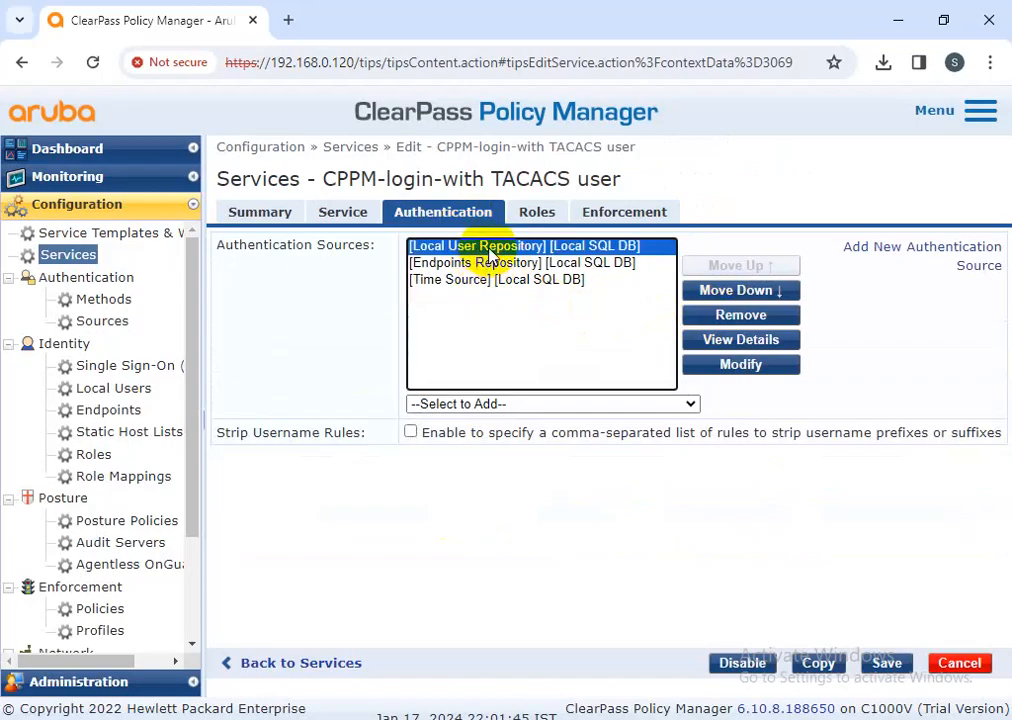
Review the service's Roles and Enforcement settings: policy testef with default TACACS+ Deny Profile
{"action": "left_click", "coordinate": [532, 214]}
{"action": "left_click", "coordinate": [621, 210]}
{"action": "scroll", "coordinate": [612, 348], "scroll_direction": "down", "scroll_amount": 5}
{"action": "scroll", "coordinate": [613, 353], "scroll_direction": "up", "scroll_amount": 3}
{"action": "scroll", "coordinate": [612, 357], "scroll_direction": "down", "scroll_amount": 2}
{"action": "scroll", "coordinate": [612, 362], "scroll_direction": "up", "scroll_amount": 4}
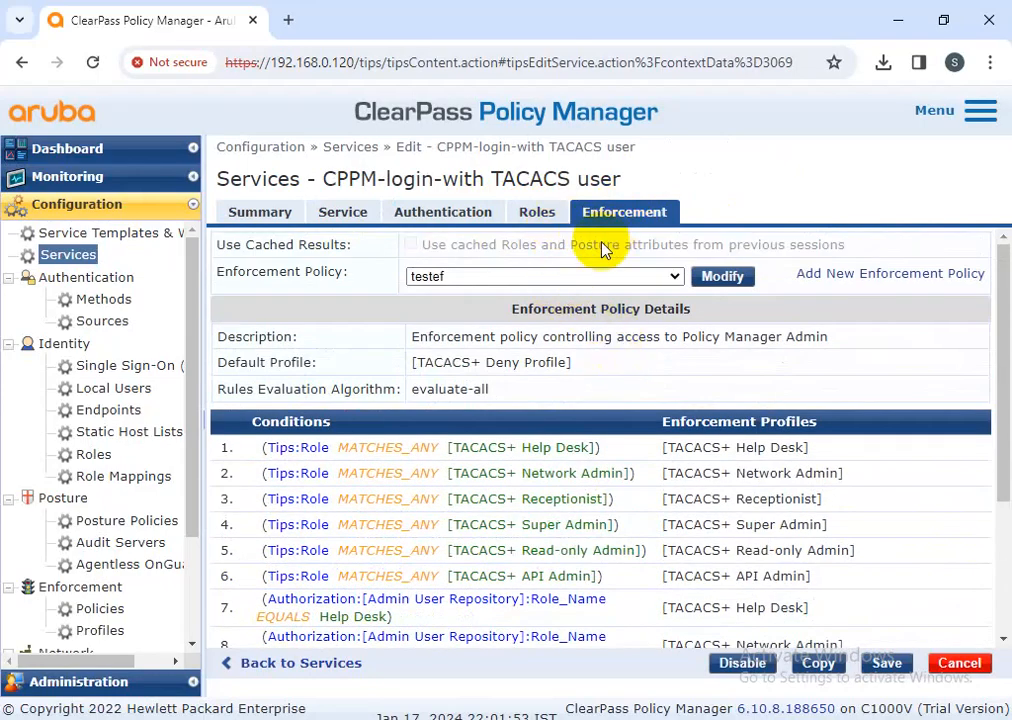
Save the edited service, then move CPPM-login-with TACACS user to position 3 and save the order
{"action": "left_click", "coordinate": [887, 665]}
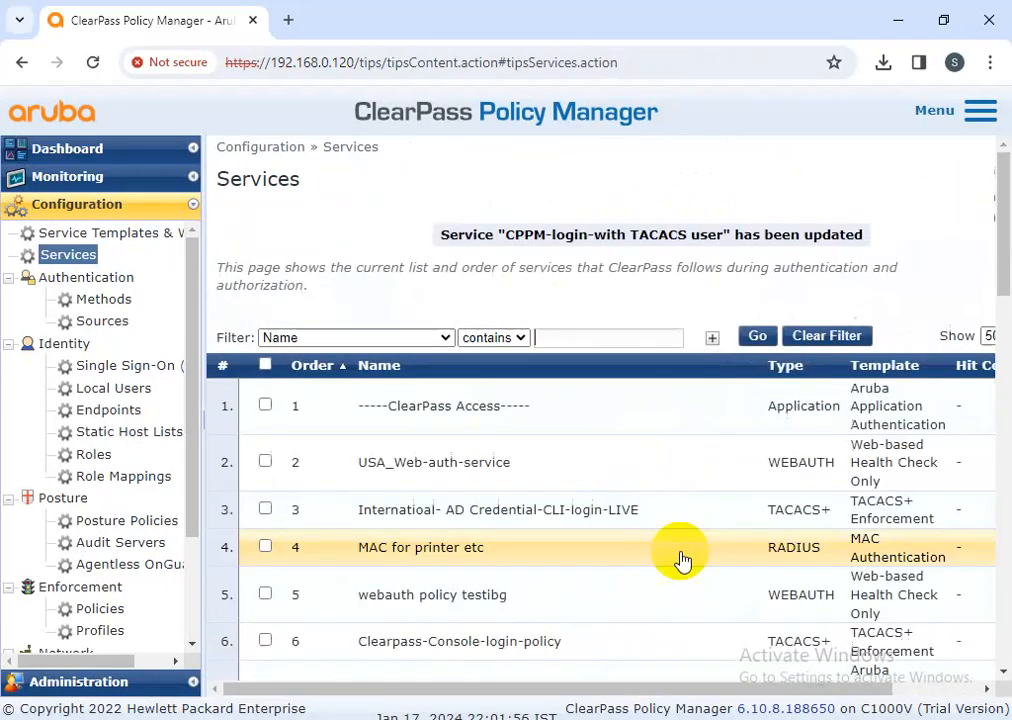
{"action": "scroll", "coordinate": [527, 515], "scroll_direction": "down", "scroll_amount": 10}
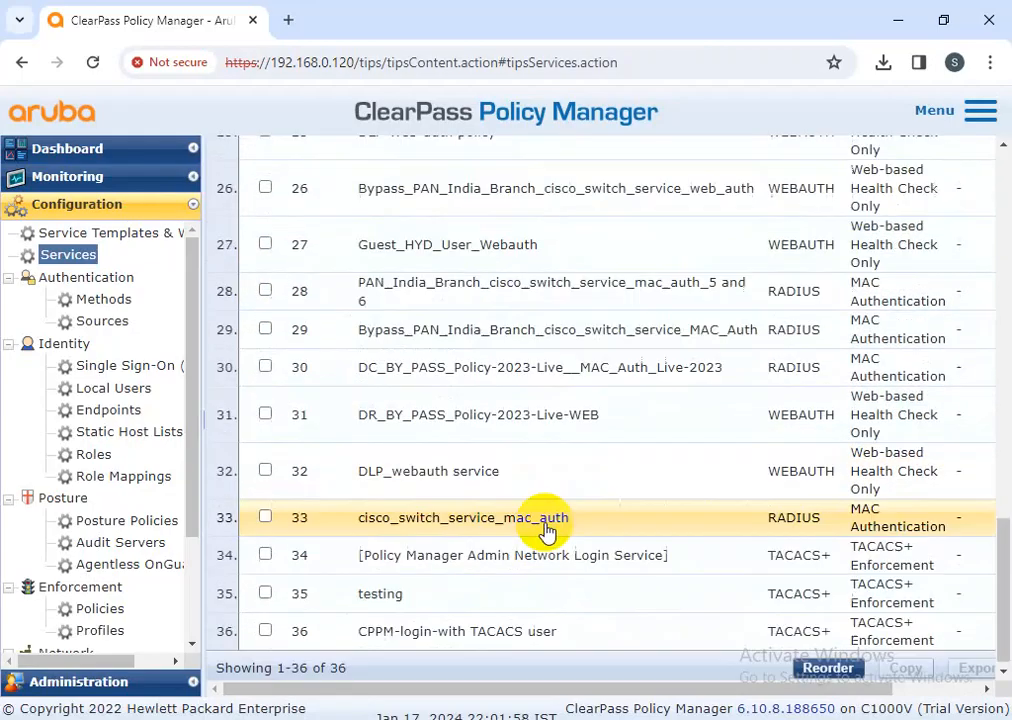
{"action": "left_click", "coordinate": [818, 667]}
{"action": "scroll", "coordinate": [560, 563], "scroll_direction": "down", "scroll_amount": 5}
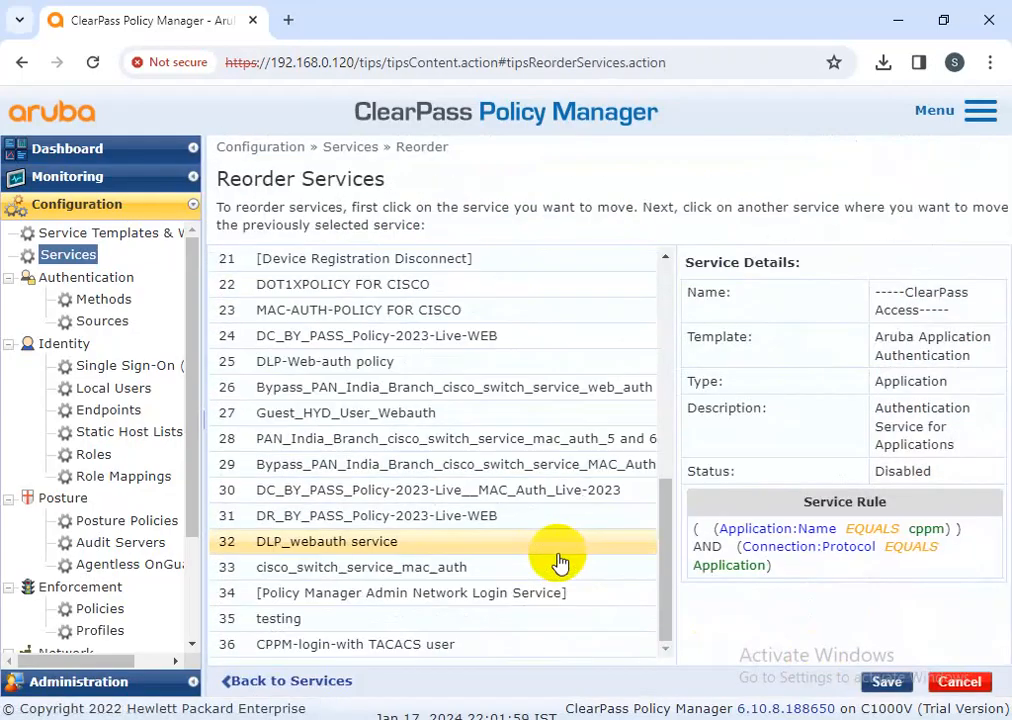
{"action": "left_click", "coordinate": [515, 645]}
{"action": "scroll", "coordinate": [530, 600], "scroll_direction": "up", "scroll_amount": 5}
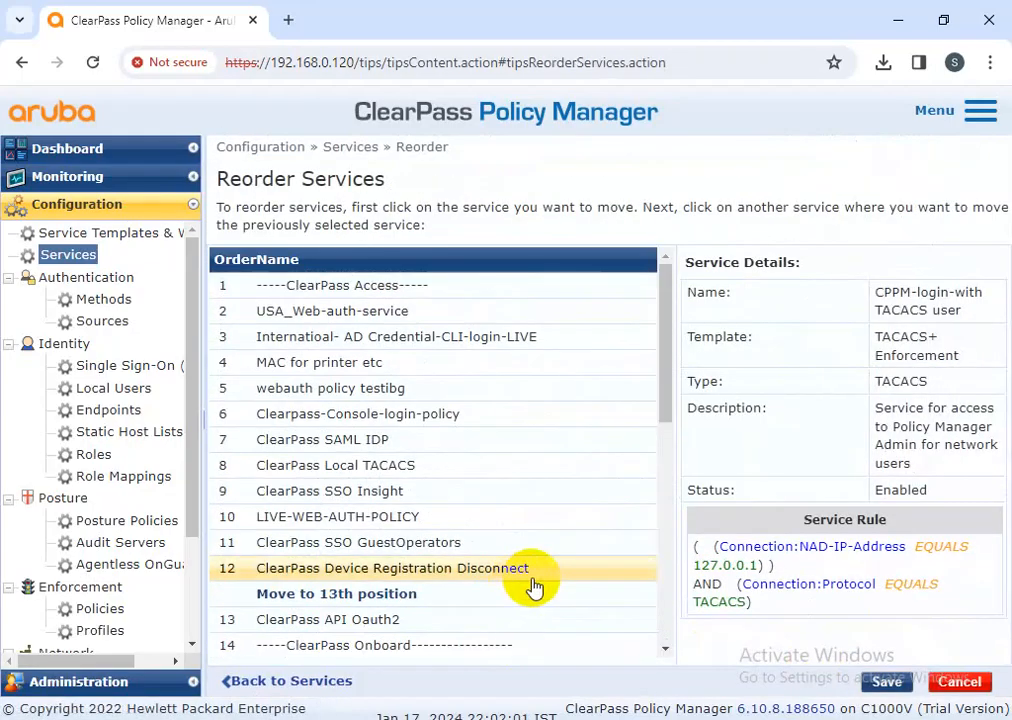
{"action": "left_click", "coordinate": [425, 311]}
{"action": "left_click", "coordinate": [886, 682]}
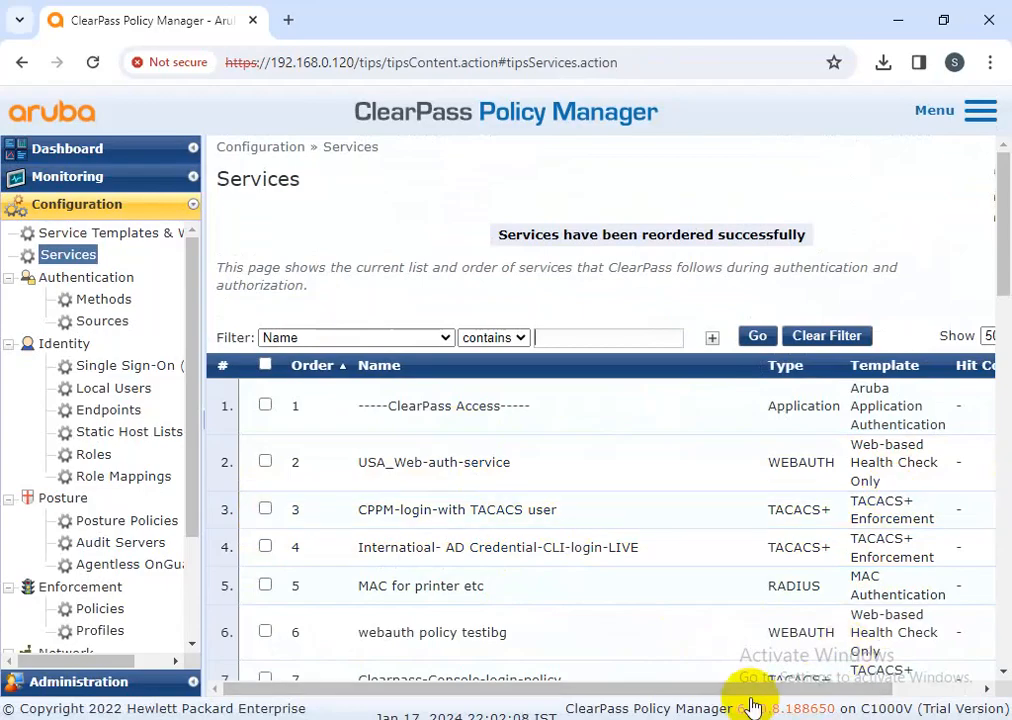
{"action": "left_click_drag", "start_coordinate": [745, 693], "coordinate": [925, 178]}
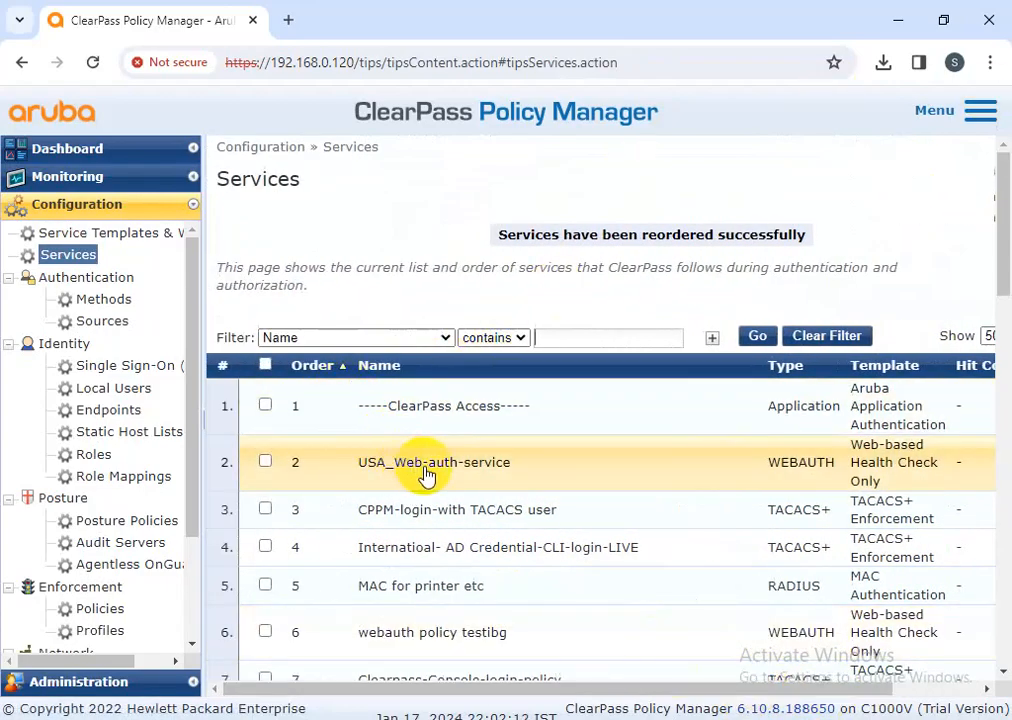
Check that local user testadmin has the TACACS+ Super Admin role, then cancel without changes
{"action": "left_click", "coordinate": [110, 388]}
{"action": "left_click", "coordinate": [577, 362]}
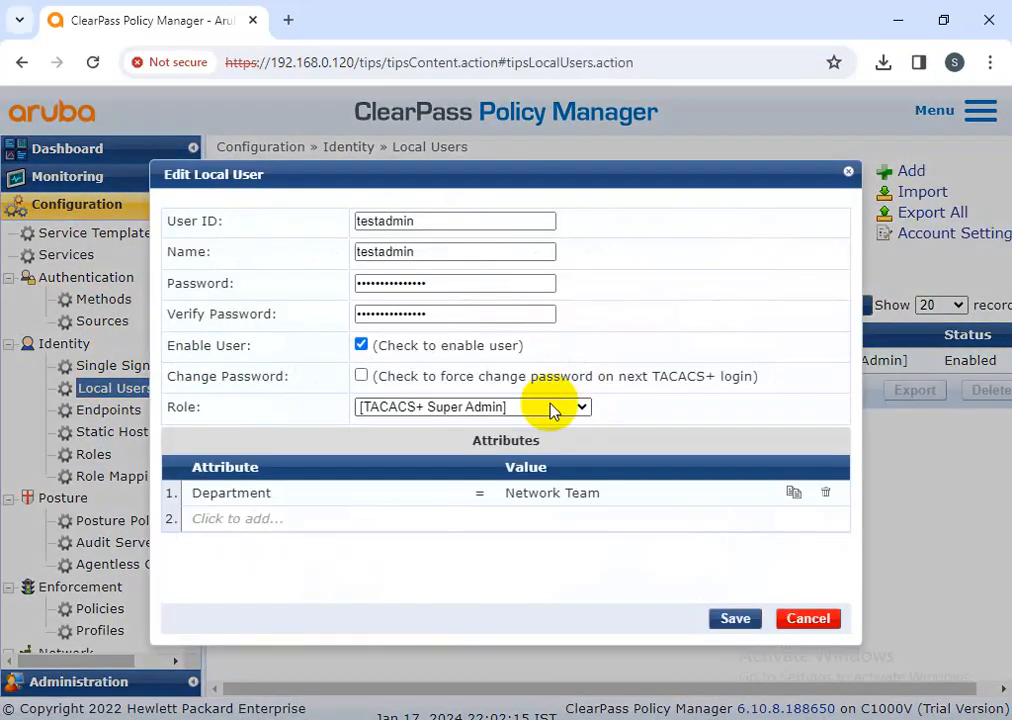
{"action": "left_click", "coordinate": [818, 621]}
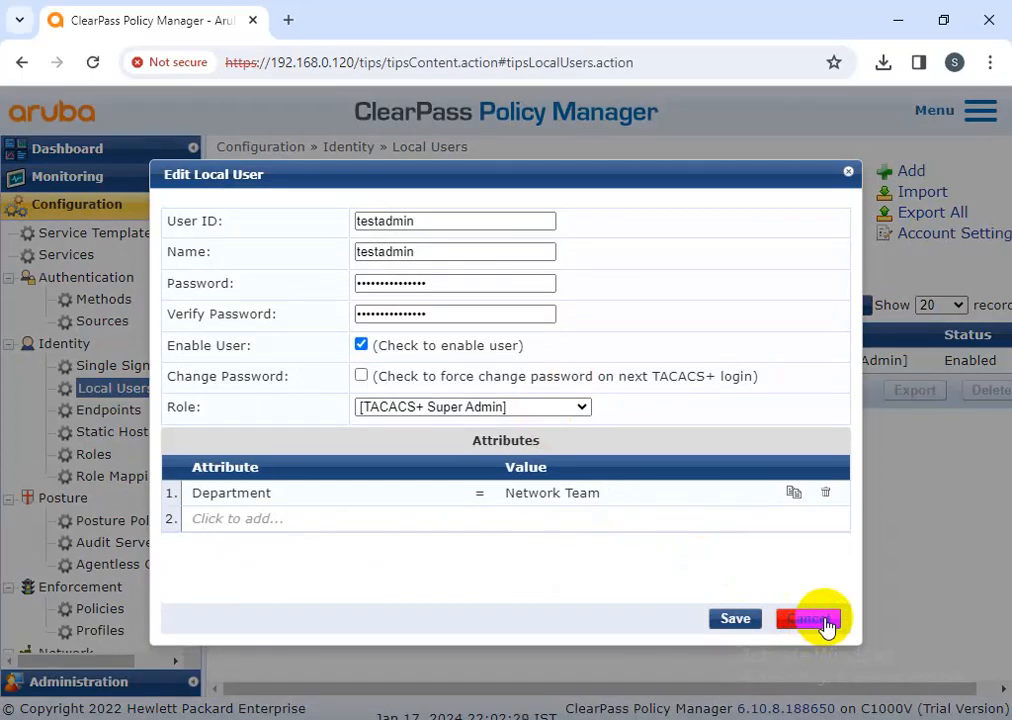
{"action": "left_click", "coordinate": [828, 622]}
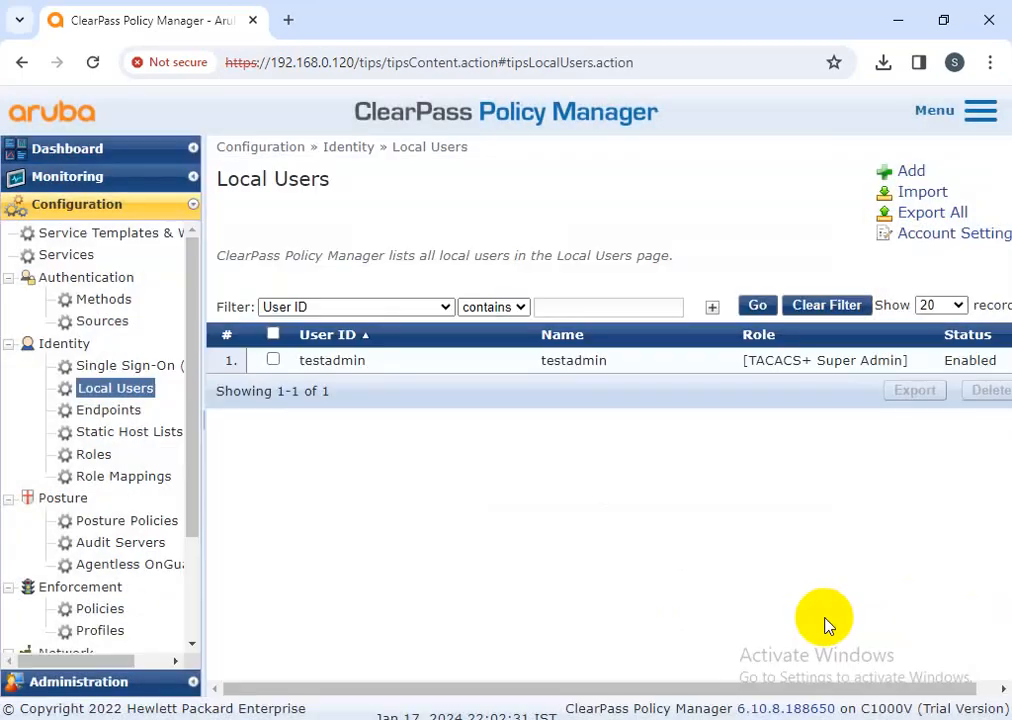
{"action": "left_click", "coordinate": [966, 137]}
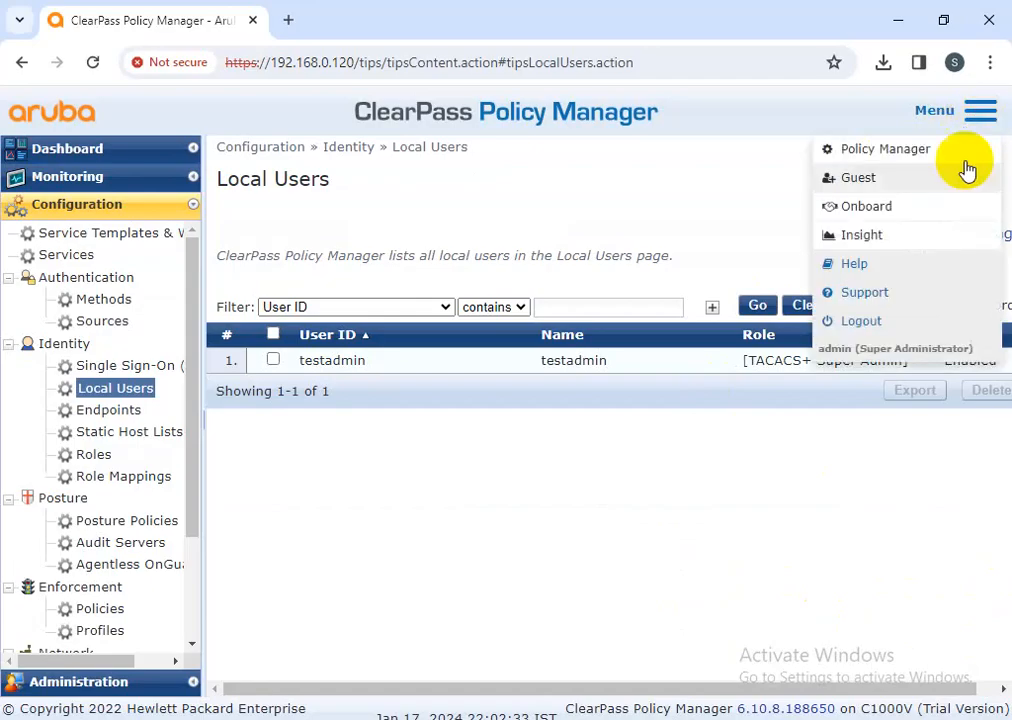
Log out and sign back in as testadmin with its password
{"action": "left_click", "coordinate": [864, 321]}
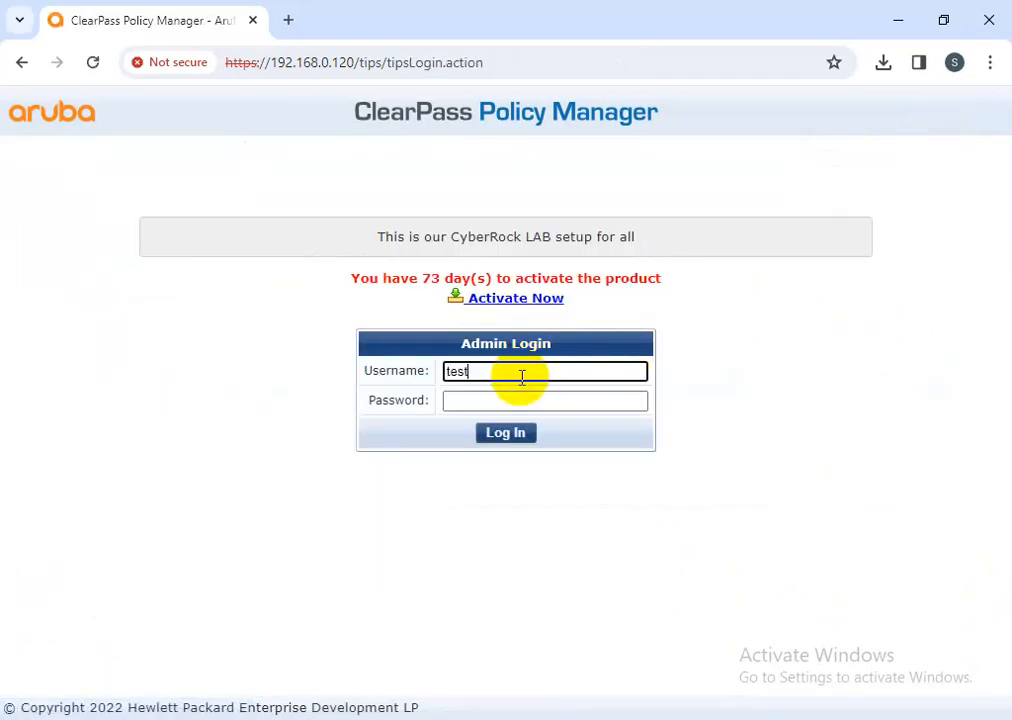
{"action": "type", "text": "testadmin"}
{"action": "key", "text": "Tab"}
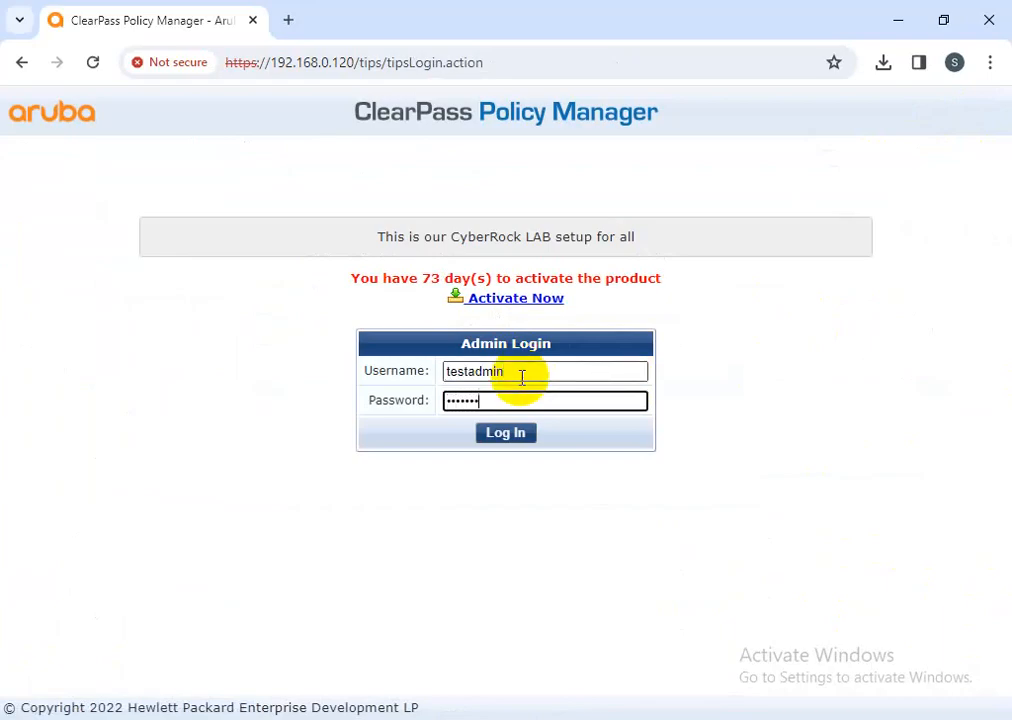
{"action": "key", "text": "Return"}
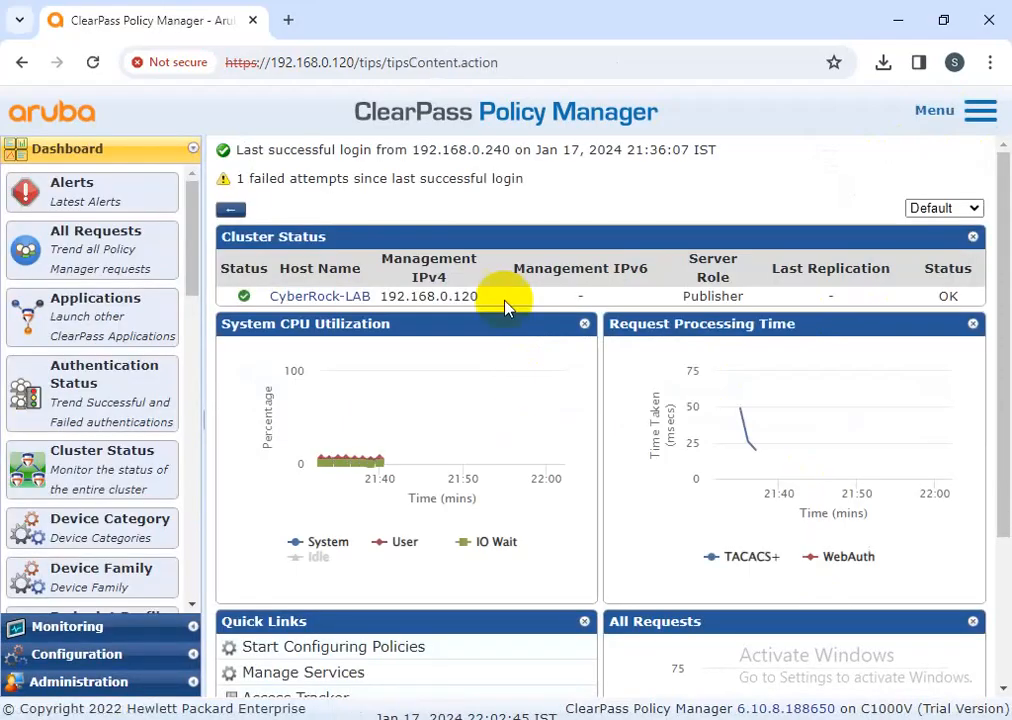
Open the newest TACACS+ session's details in Access Tracker
{"action": "left_click", "coordinate": [74, 627]}
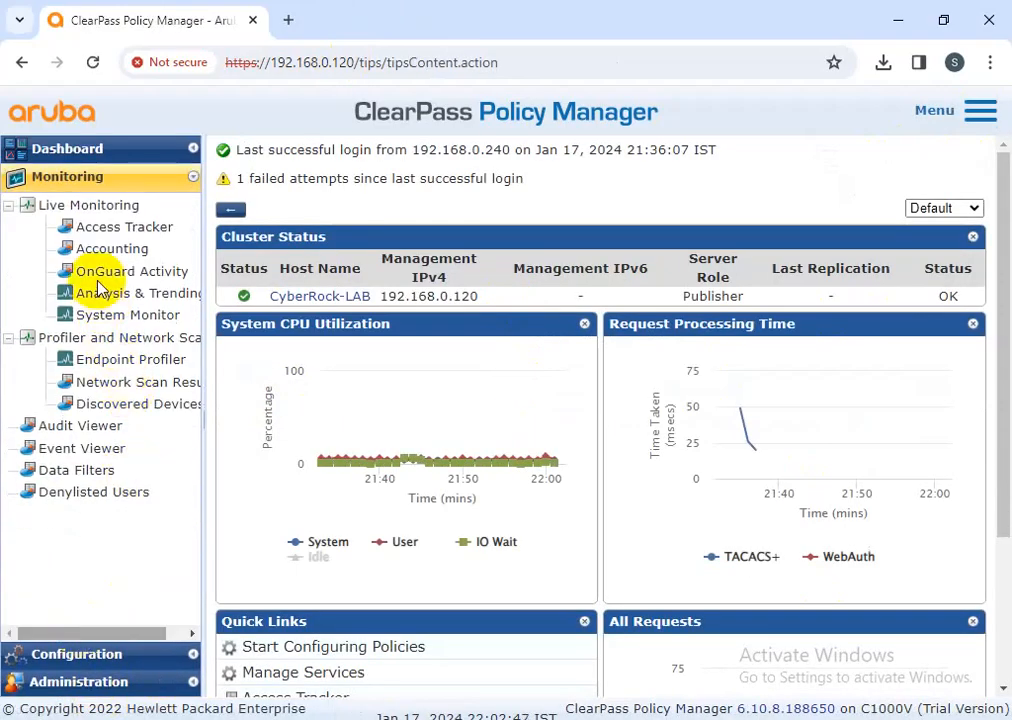
{"action": "left_click", "coordinate": [100, 226]}
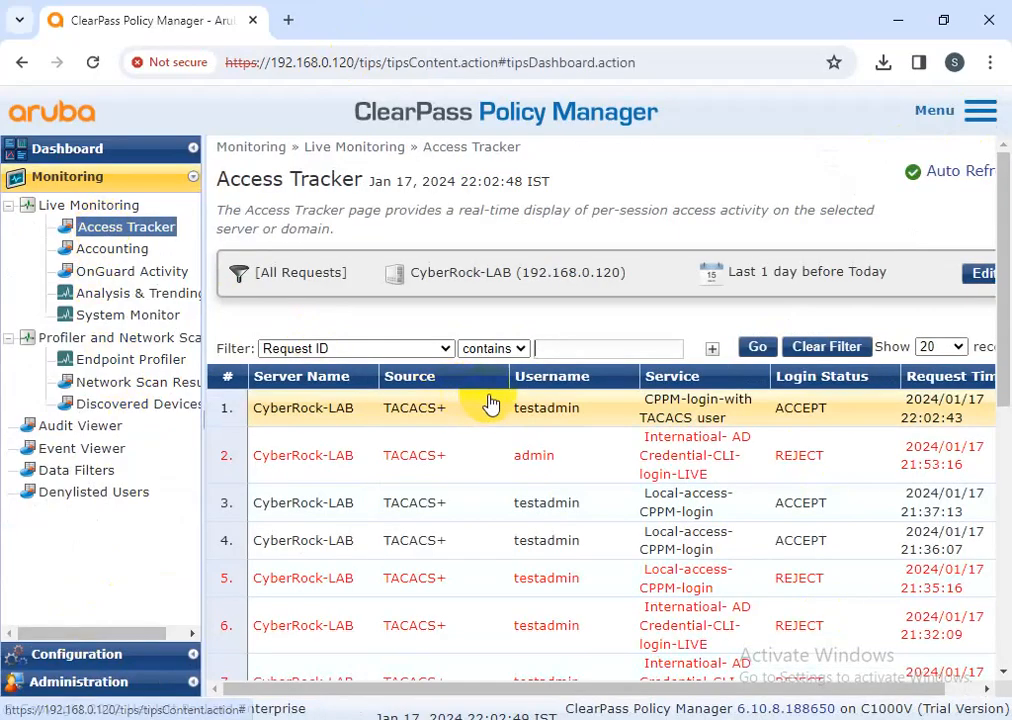
{"action": "left_click", "coordinate": [541, 411]}
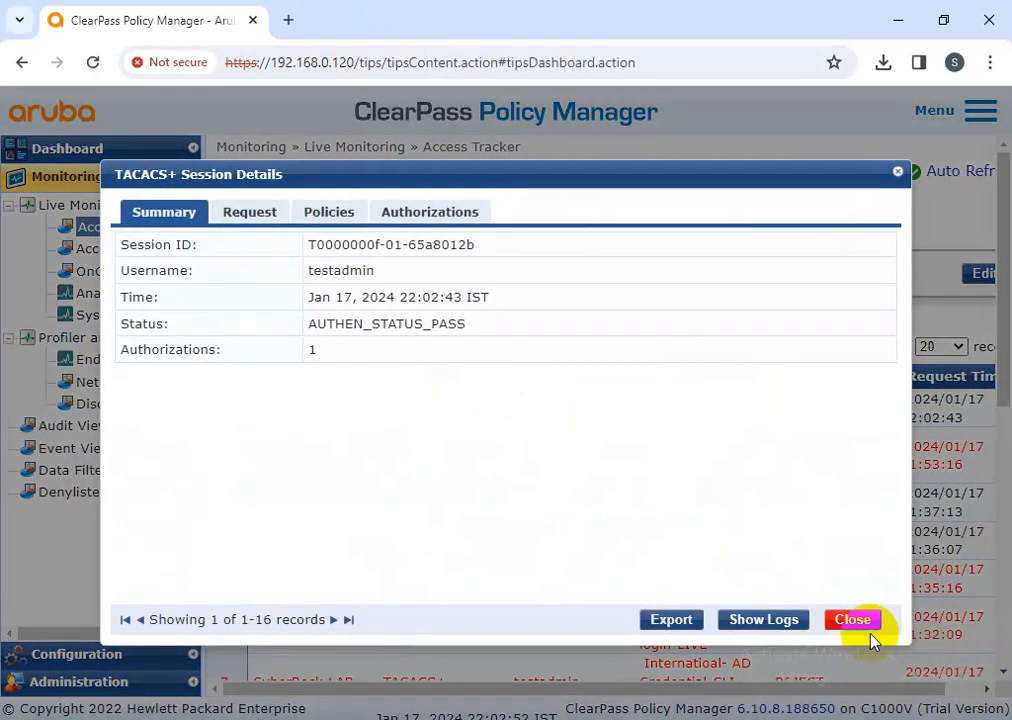
{"action": "left_click", "coordinate": [866, 630]}
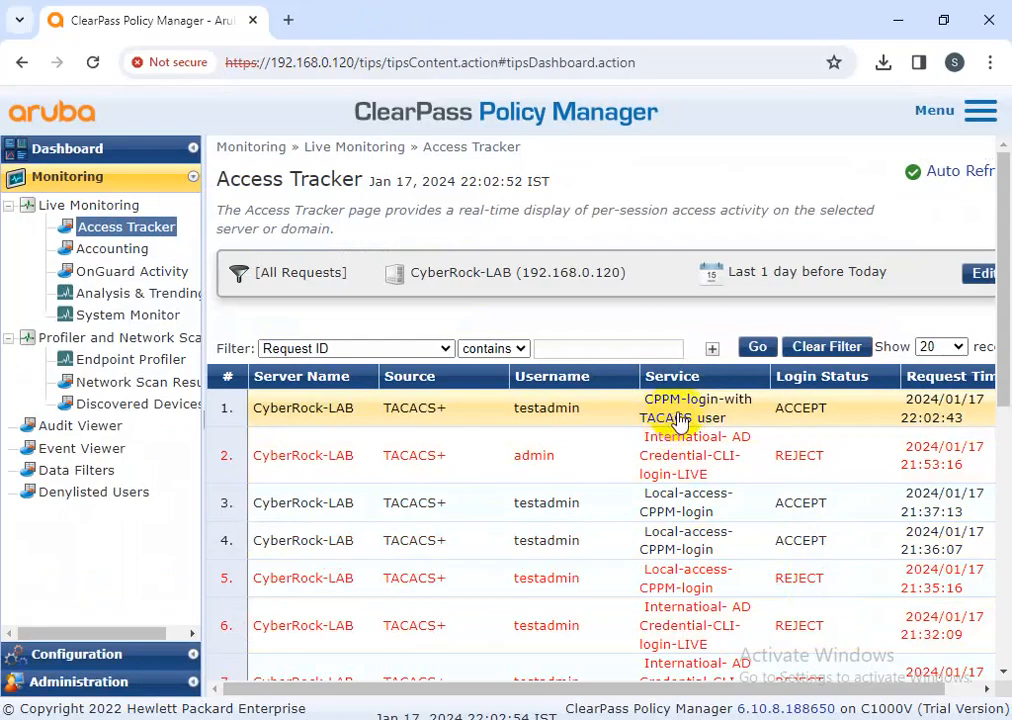
{"action": "left_click", "coordinate": [543, 414]}
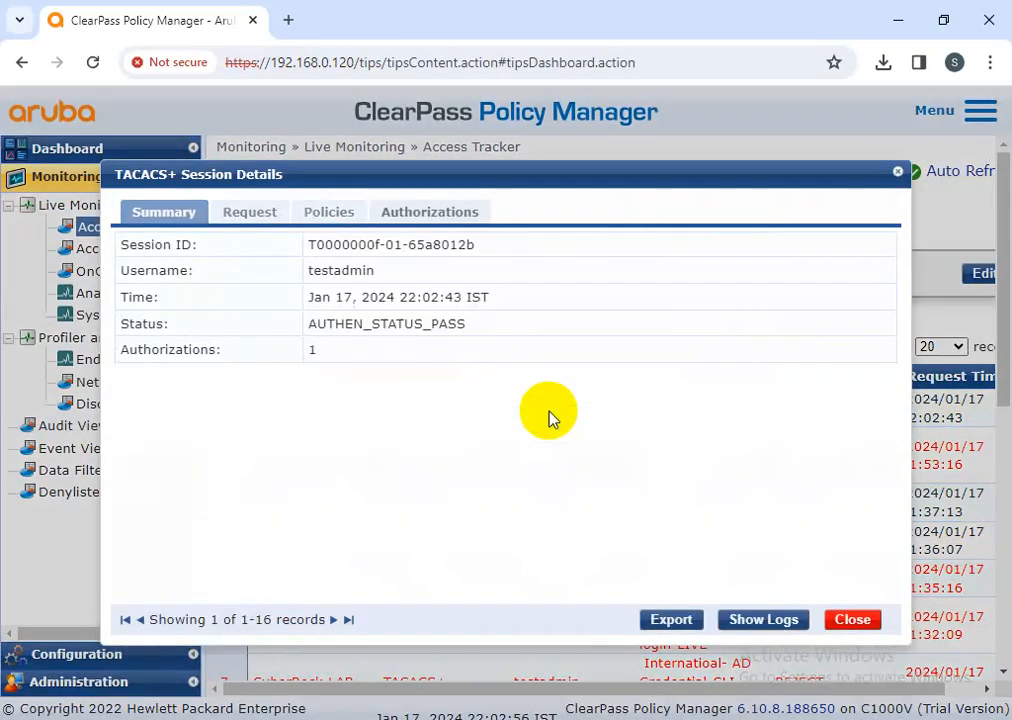
Check the session's remote IP, TACACS+ Super Admin profile, roles, authentication source and service name
{"action": "left_click", "coordinate": [252, 212]}
{"action": "left_click_drag", "start_coordinate": [404, 430], "coordinate": [323, 242]}
{"action": "left_click", "coordinate": [322, 214]}
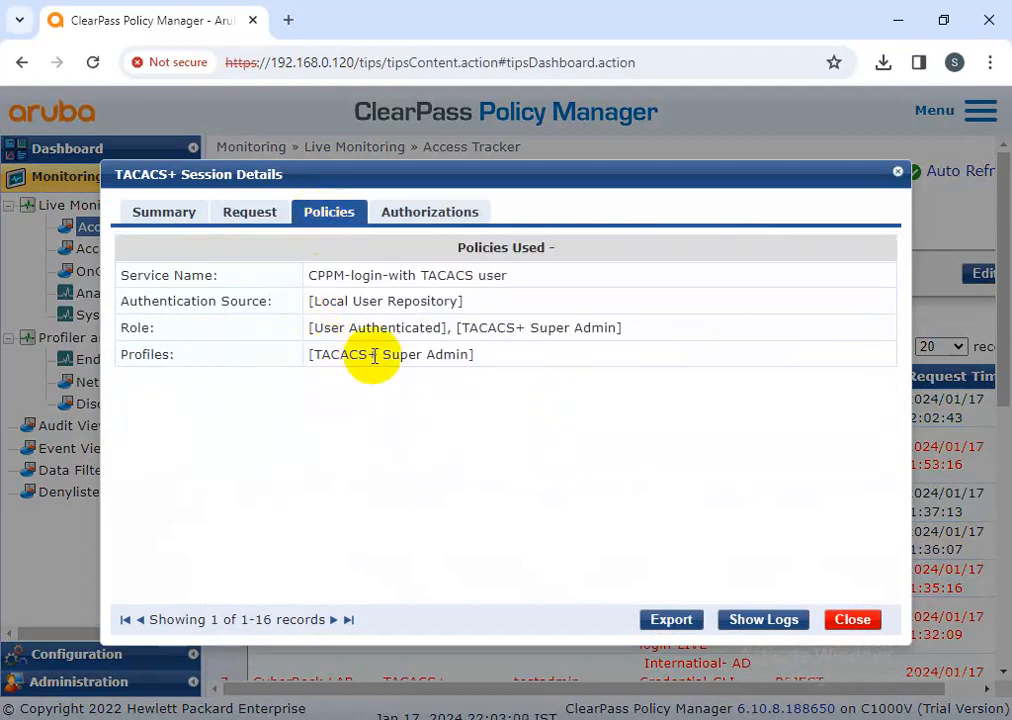
{"action": "left_click_drag", "start_coordinate": [481, 356], "coordinate": [305, 350]}
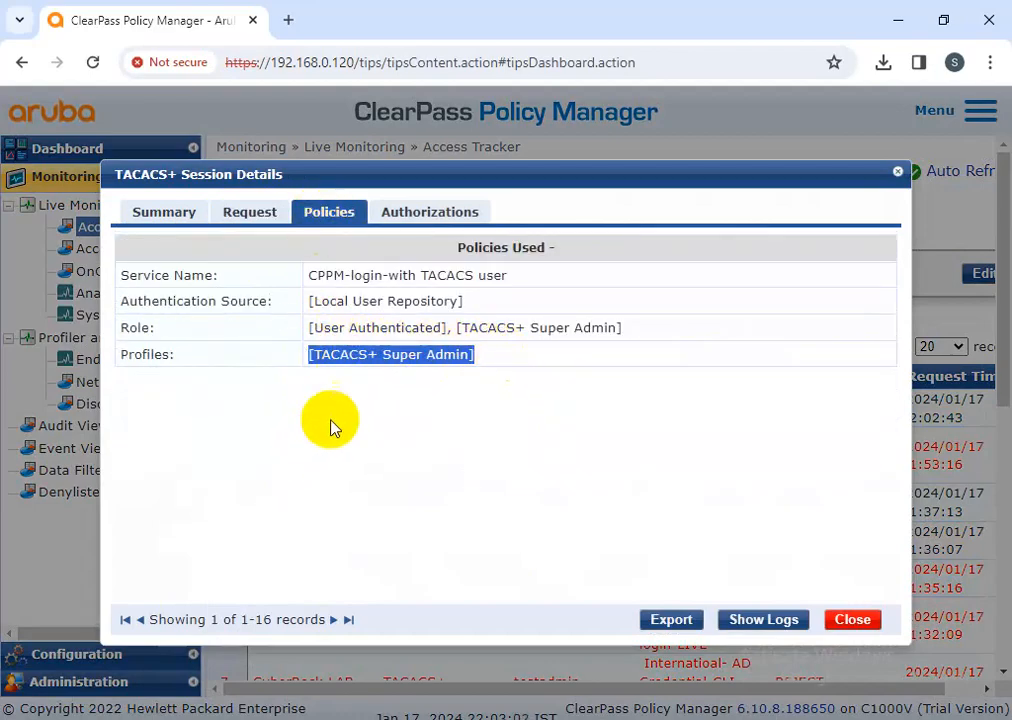
{"action": "left_click_drag", "start_coordinate": [318, 327], "coordinate": [520, 333]}
{"action": "left_click_drag", "start_coordinate": [597, 329], "coordinate": [622, 328]}
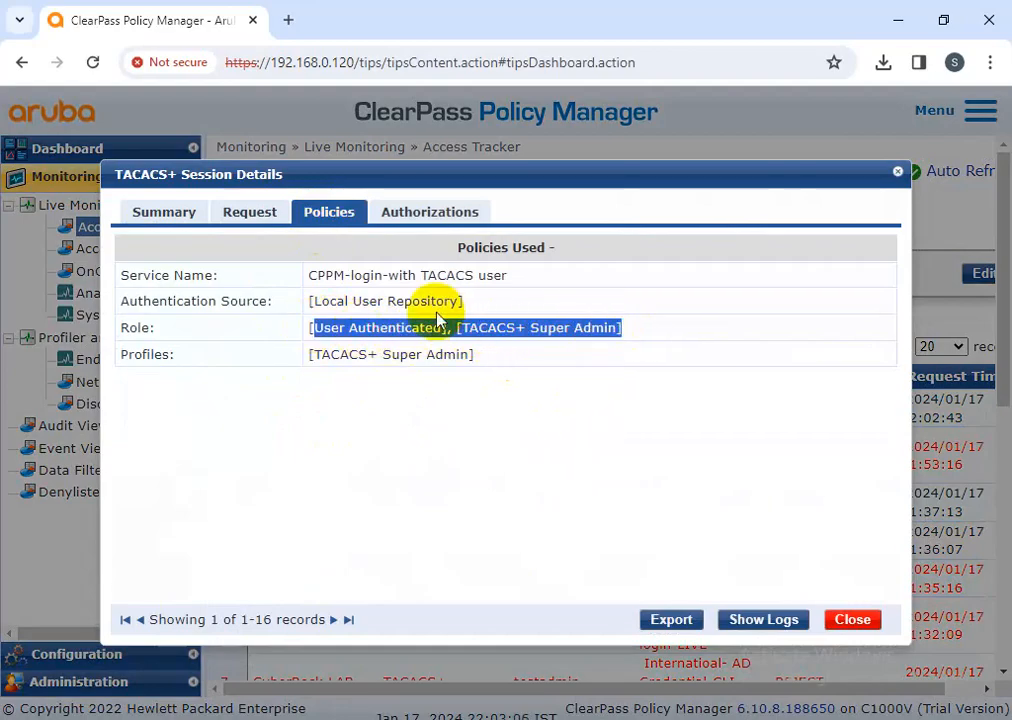
{"action": "left_click_drag", "start_coordinate": [122, 296], "coordinate": [462, 300]}
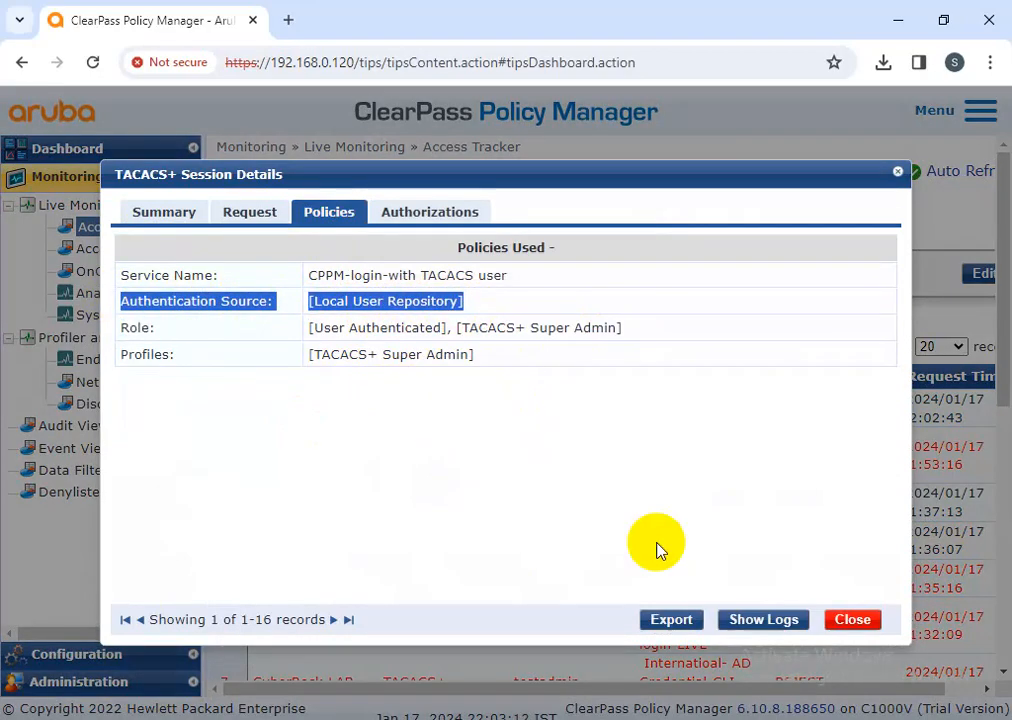
{"action": "left_click_drag", "start_coordinate": [522, 278], "coordinate": [316, 272]}
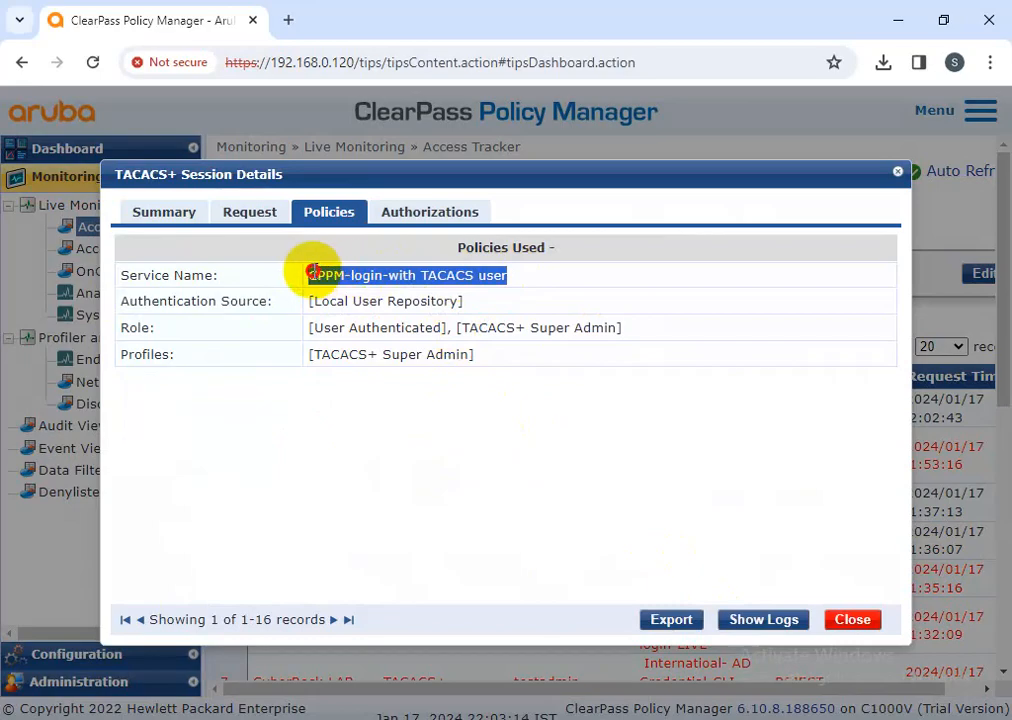
Confirm the passed shell exec authorization, then close the session details
{"action": "left_click", "coordinate": [429, 212]}
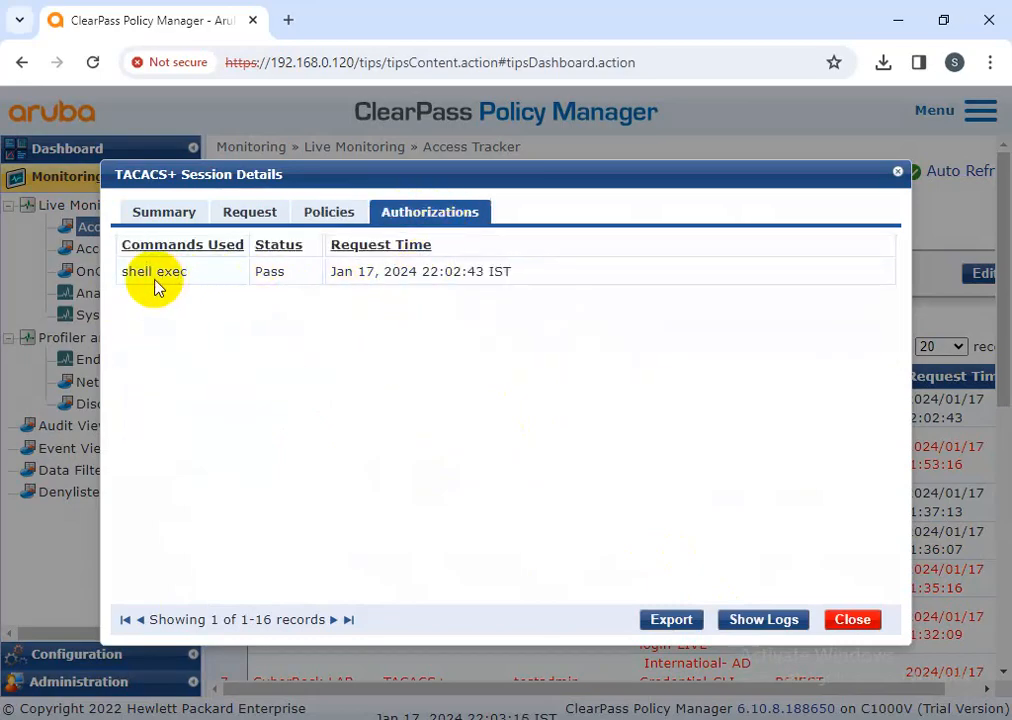
{"action": "left_click_drag", "start_coordinate": [124, 275], "coordinate": [355, 287]}
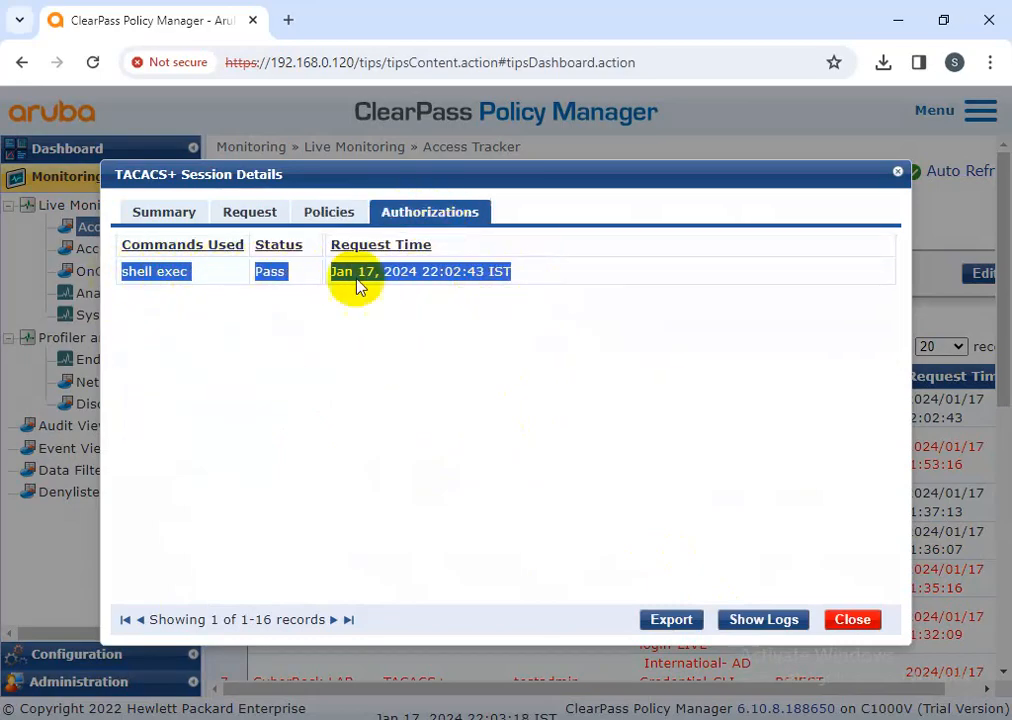
{"action": "left_click", "coordinate": [240, 212]}
{"action": "left_click", "coordinate": [166, 216]}
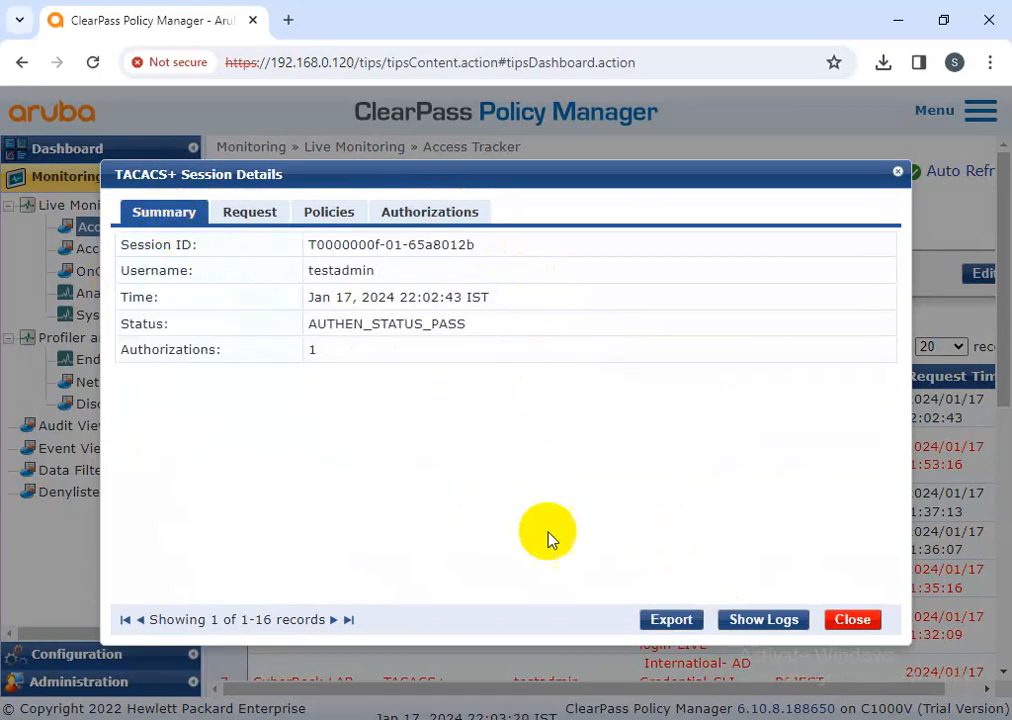
{"action": "left_click", "coordinate": [850, 620]}
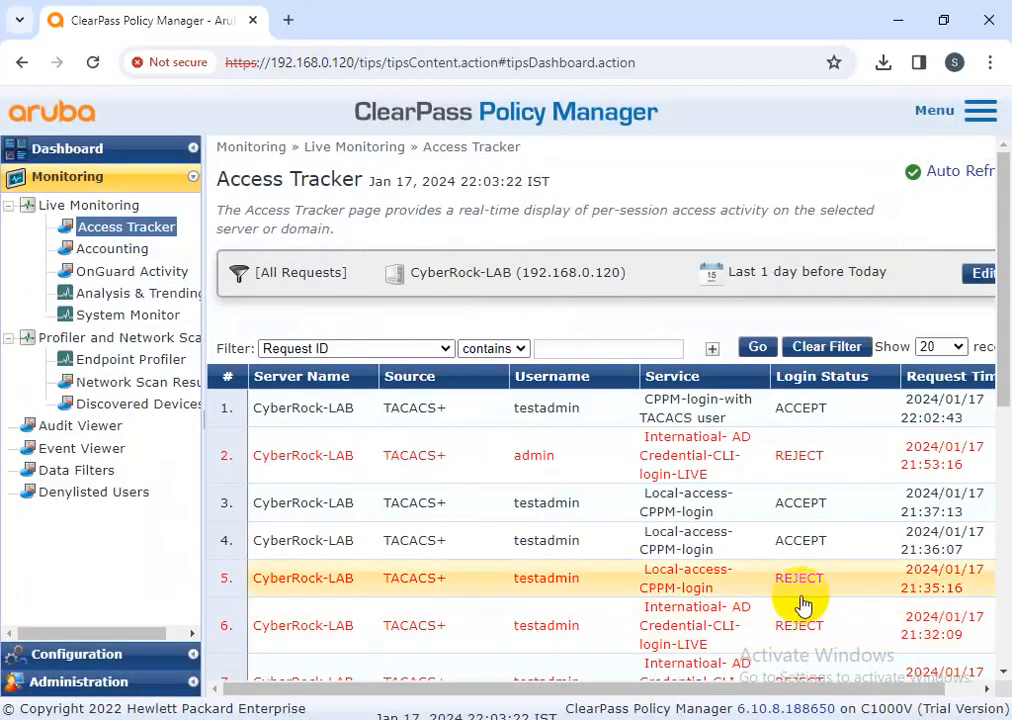
{"action": "left_click", "coordinate": [544, 409]}
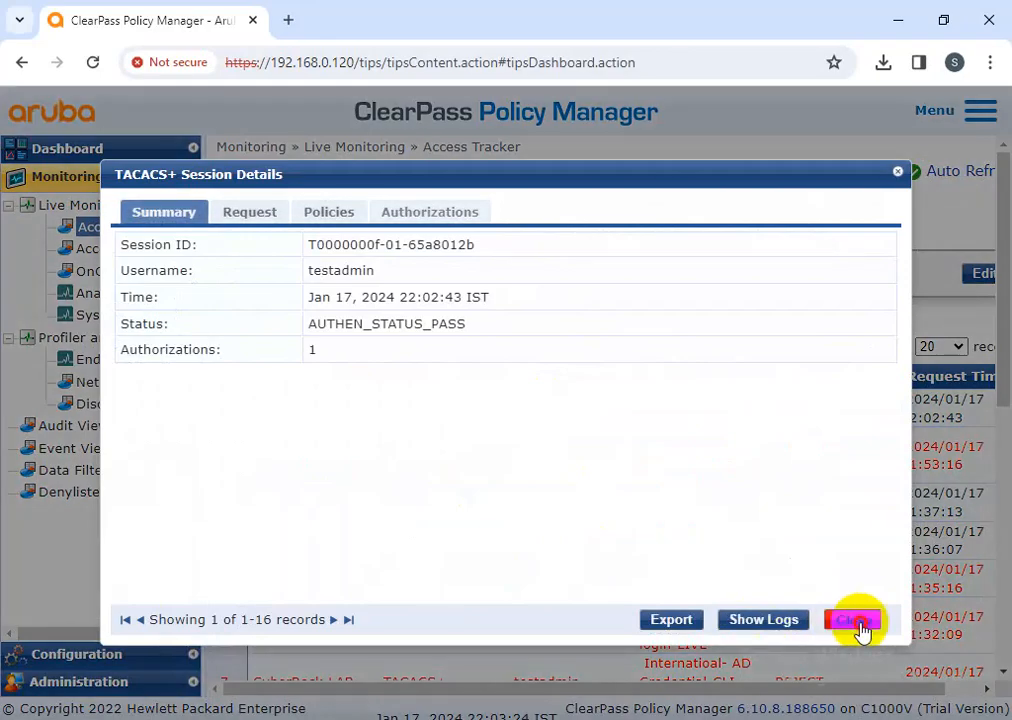
{"action": "left_click", "coordinate": [852, 620]}
In Local Users, view testadmin unchanged, then start a blank Add Local User form
{"action": "left_click", "coordinate": [142, 663]}
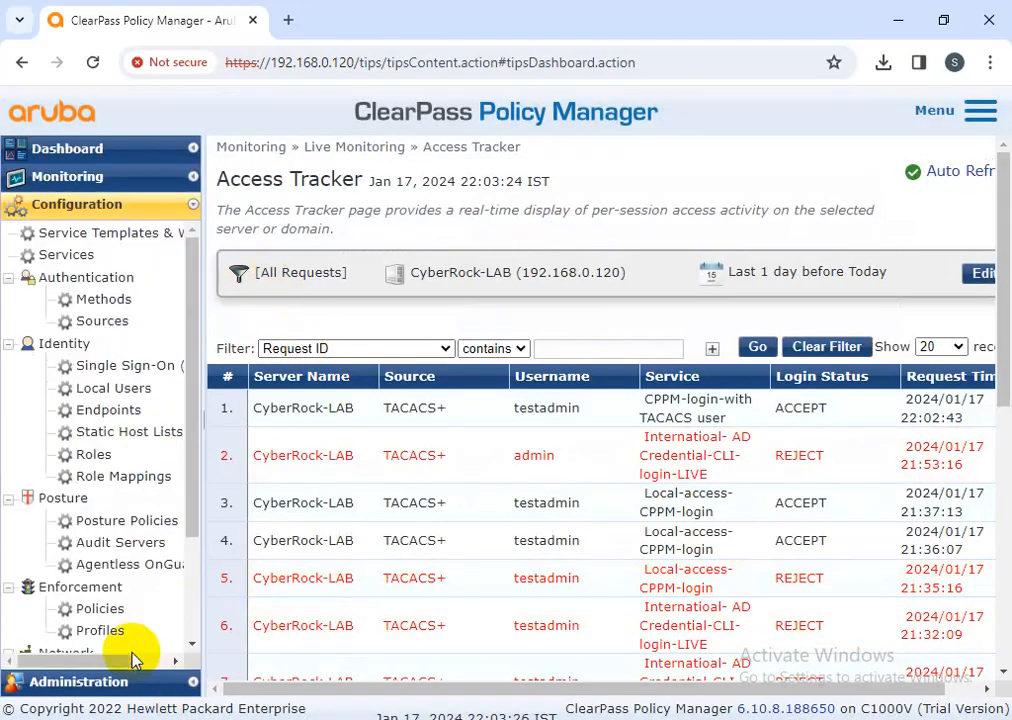
{"action": "left_click", "coordinate": [128, 390]}
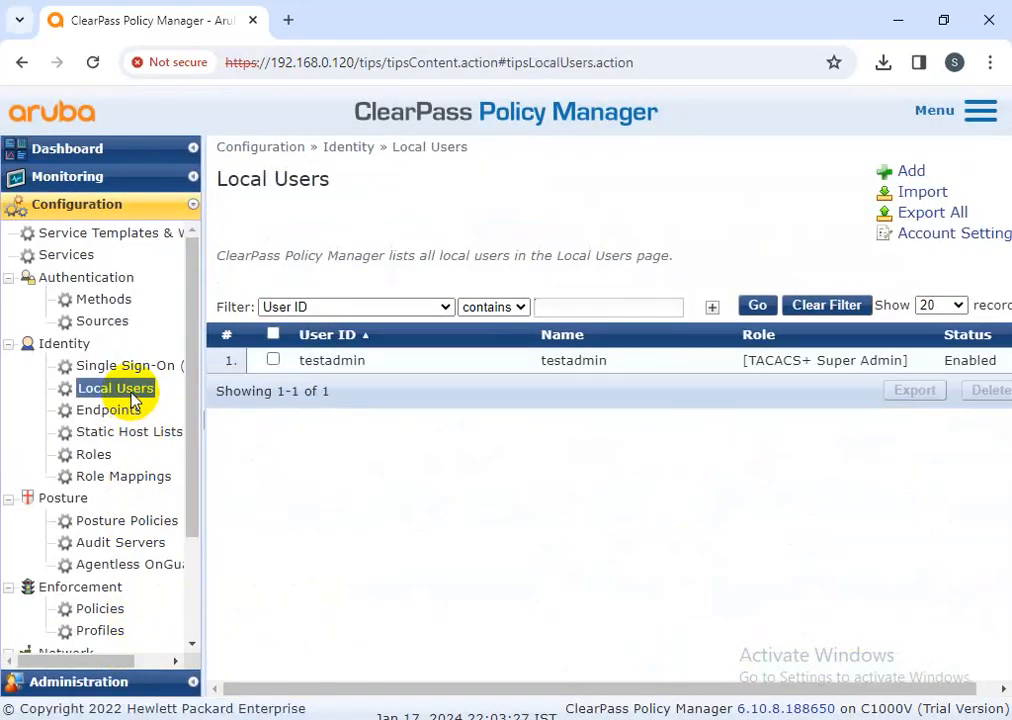
{"action": "left_click", "coordinate": [330, 362]}
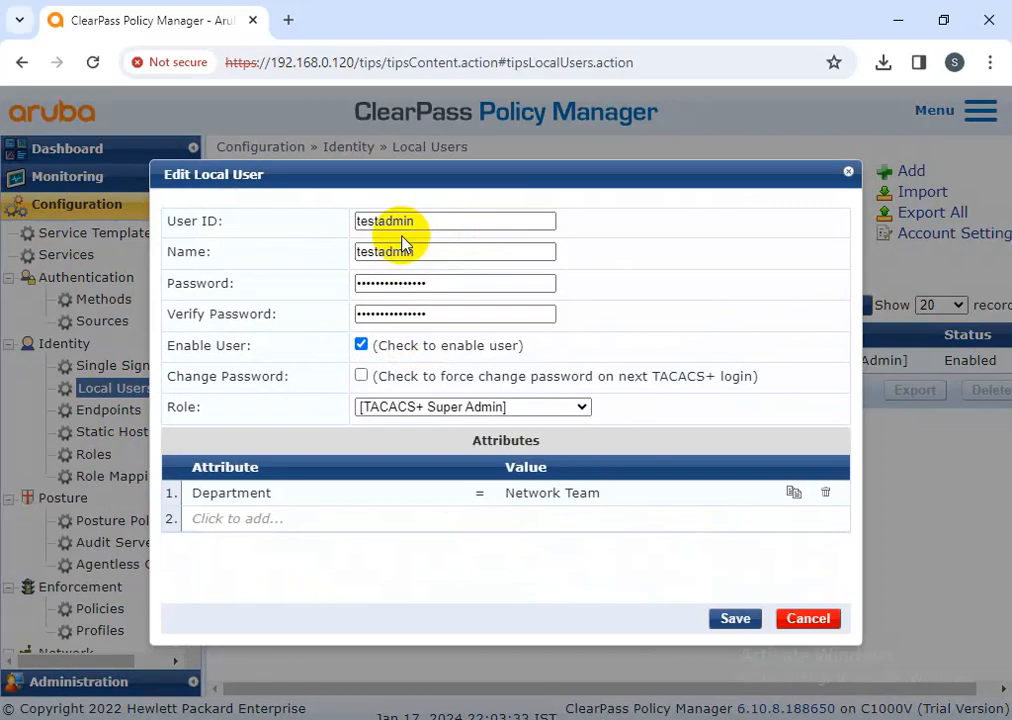
{"action": "left_click", "coordinate": [810, 619]}
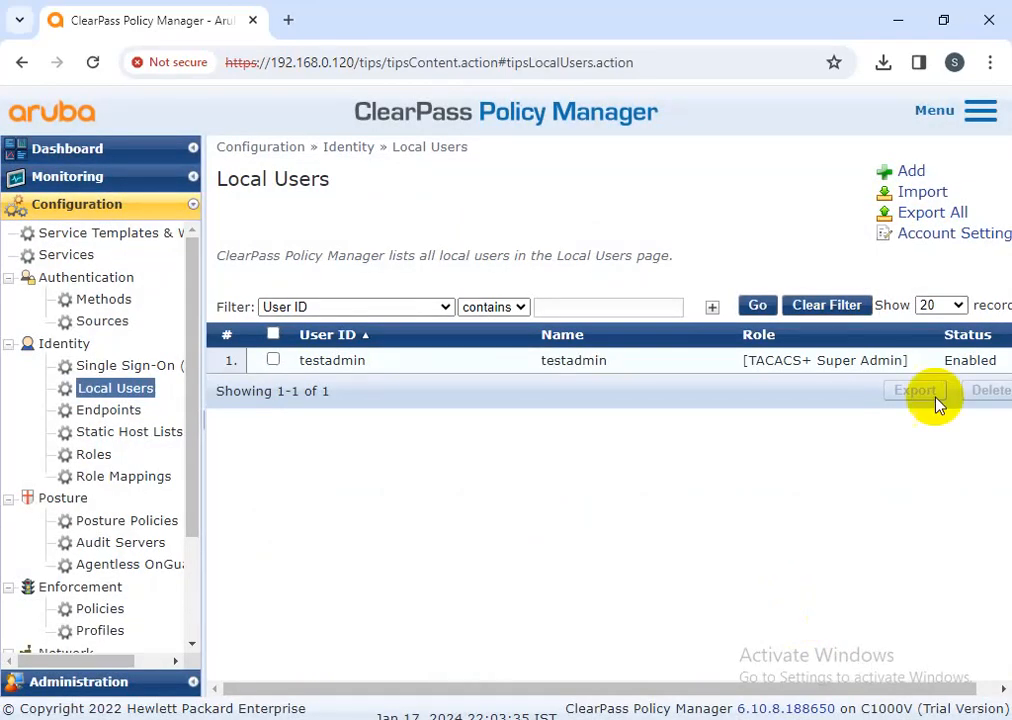
{"action": "left_click", "coordinate": [911, 172]}
{"action": "left_click", "coordinate": [451, 221]}
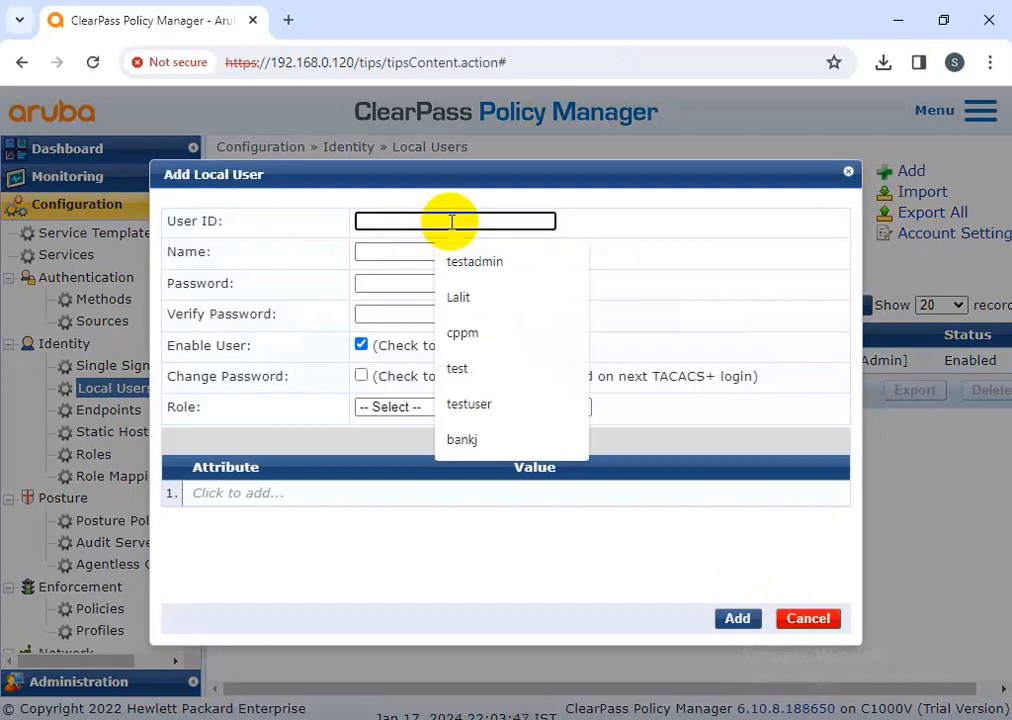
Enter the new user's ID, name and a matching password twice
{"action": "type", "text": "Mortin"}
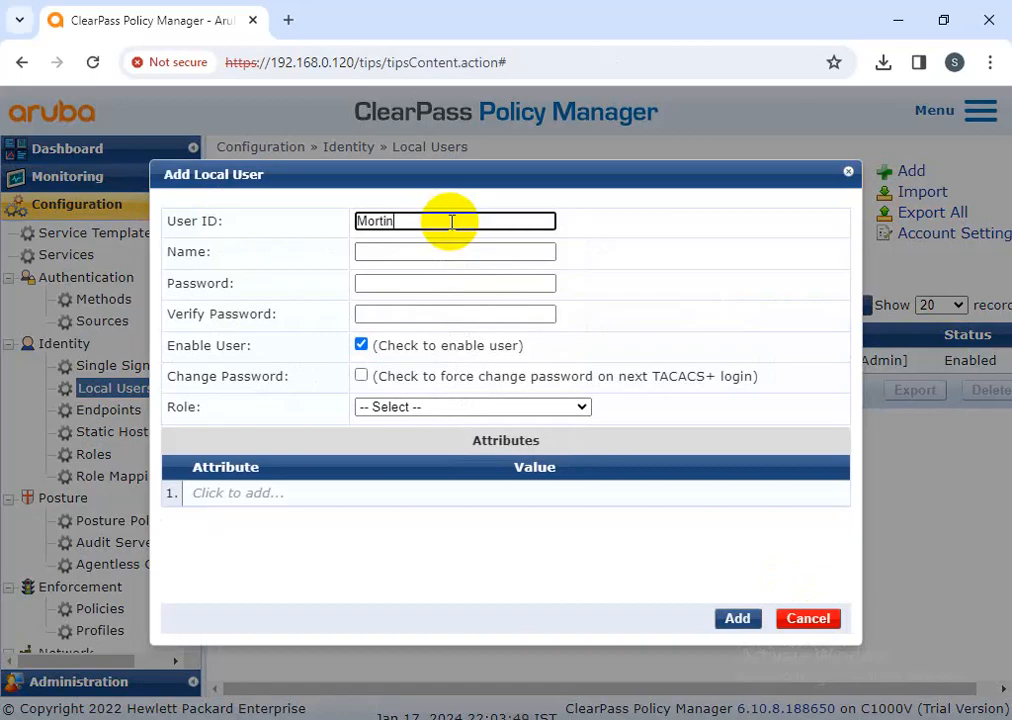
{"action": "left_click", "coordinate": [420, 252]}
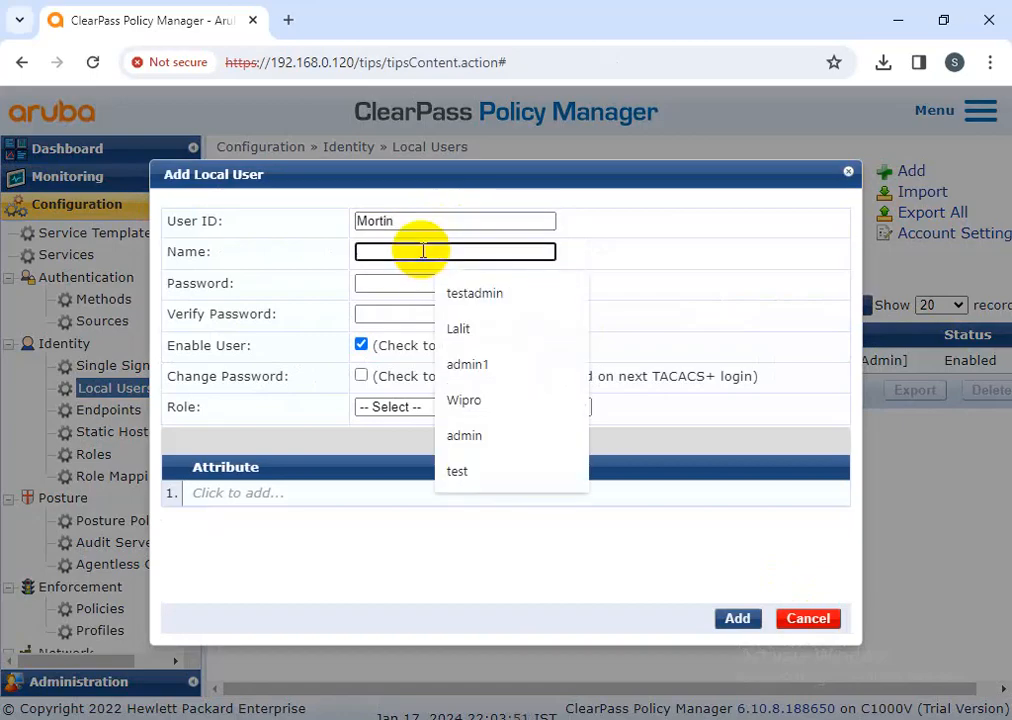
{"action": "type", "text": "Mortin"}
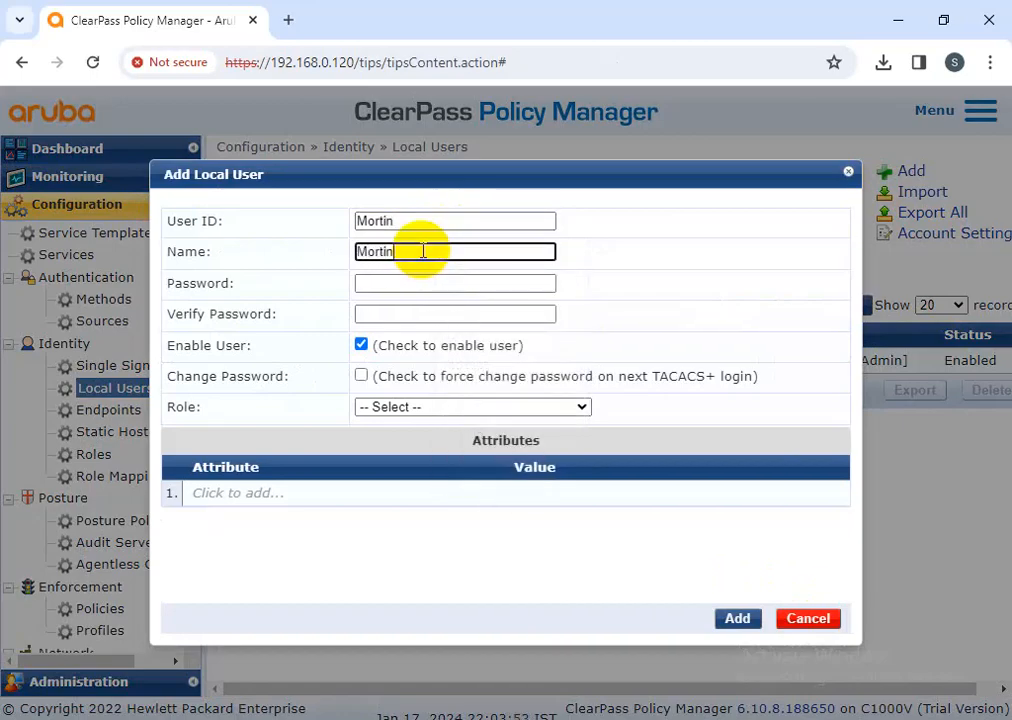
{"action": "left_click", "coordinate": [388, 282]}
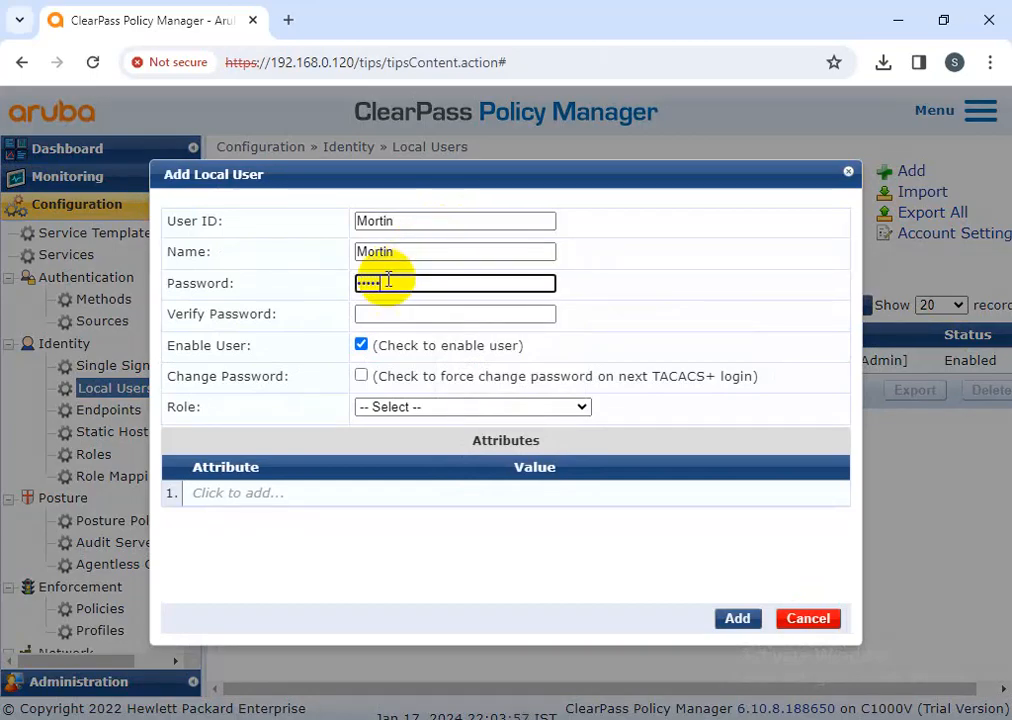
{"action": "type", "text": "••••••••••••••"}
{"action": "key", "text": "Tab"}
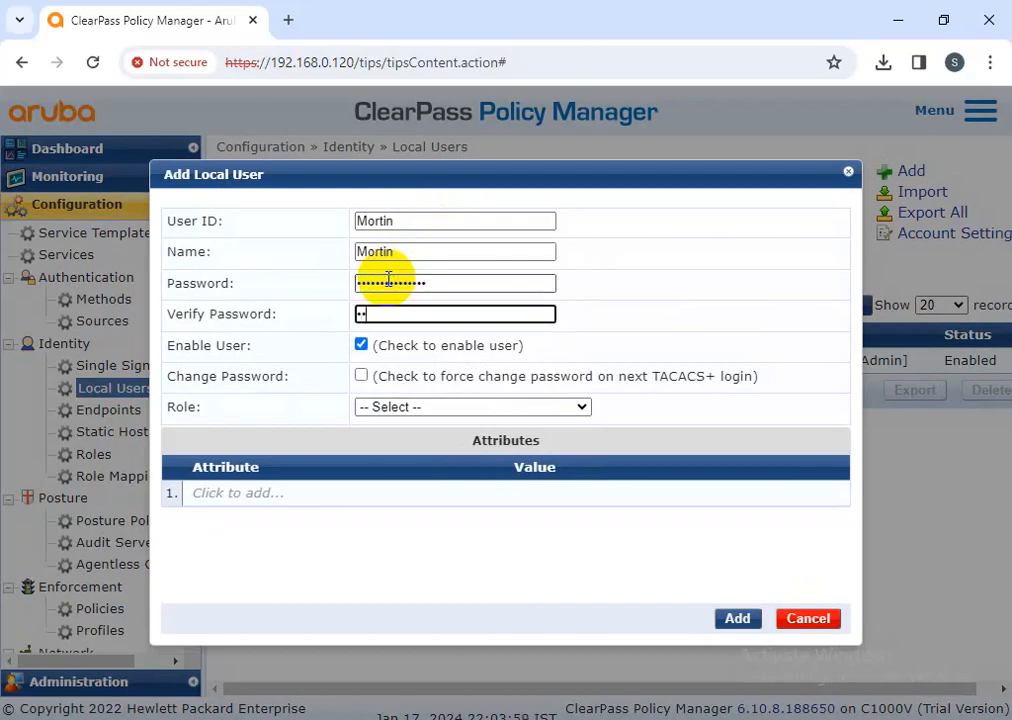
{"action": "type", "text": "••••••••••••••"}
Assign role TACACS+ Read-only Admin, add attribute Department = Sales, and create the user
{"action": "left_click", "coordinate": [395, 410]}
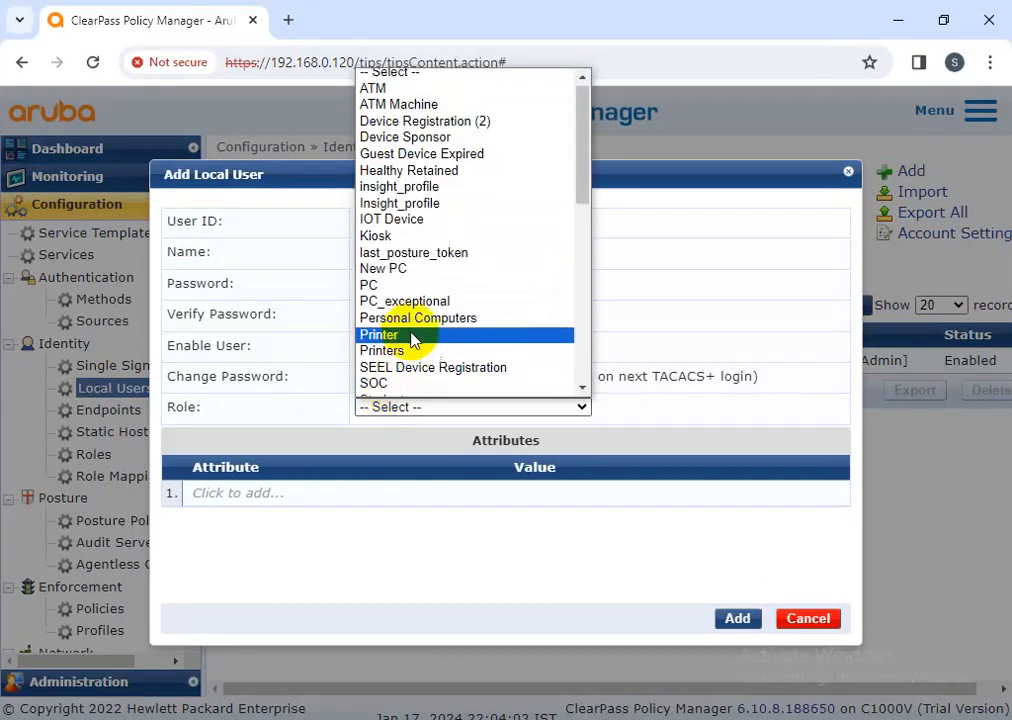
{"action": "scroll", "coordinate": [413, 340], "scroll_direction": "down", "scroll_amount": 10}
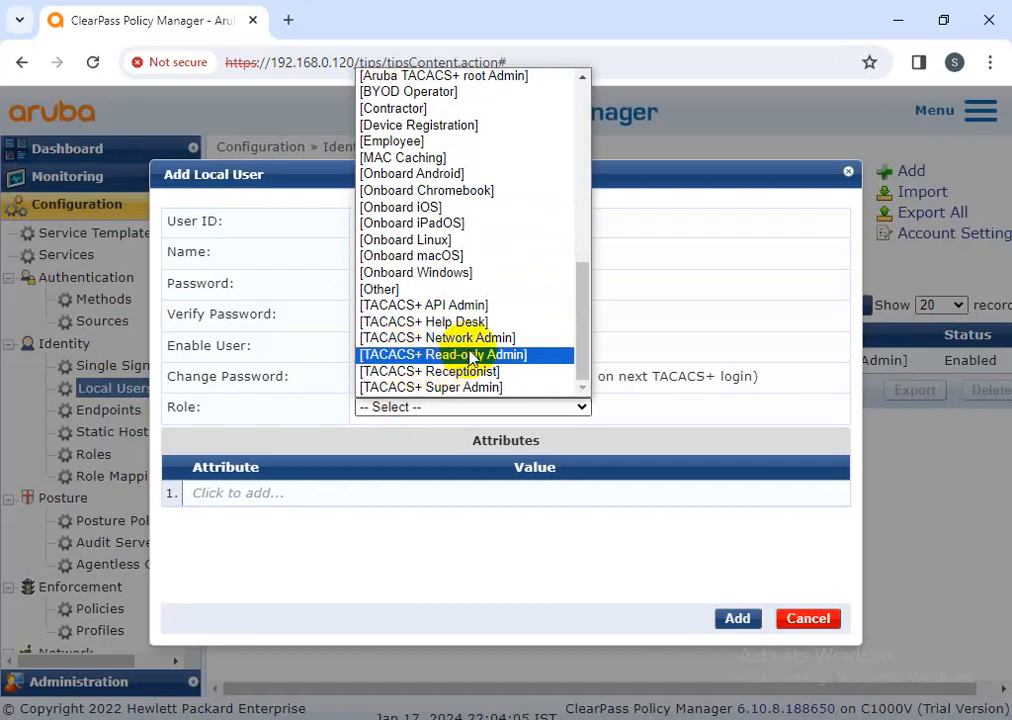
{"action": "left_click", "coordinate": [470, 355]}
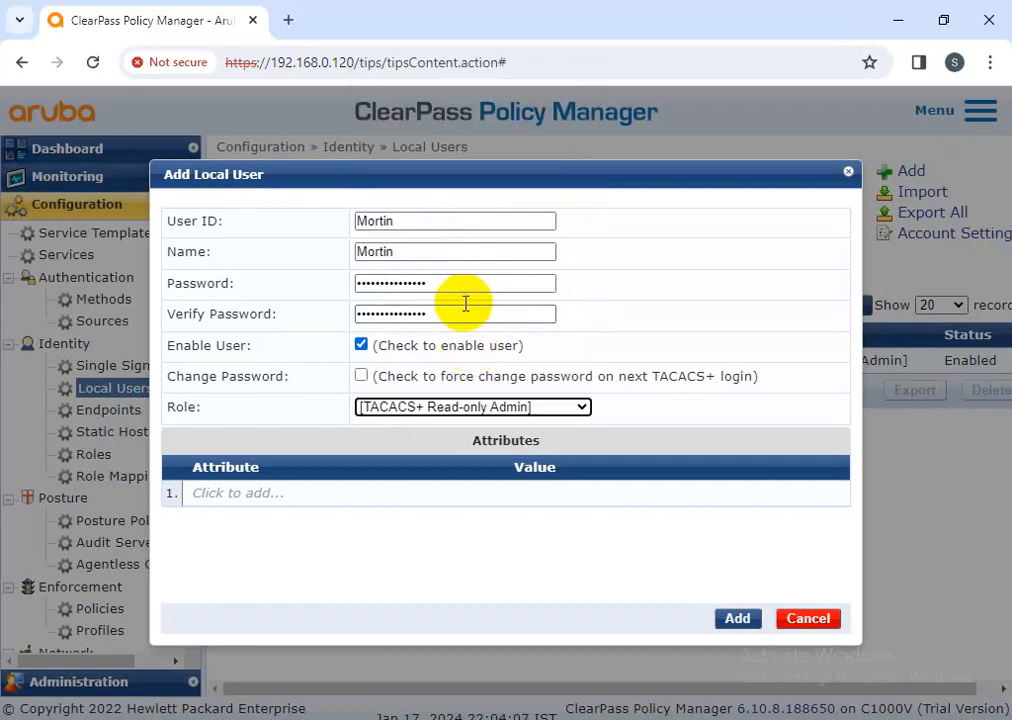
{"action": "left_click", "coordinate": [255, 495]}
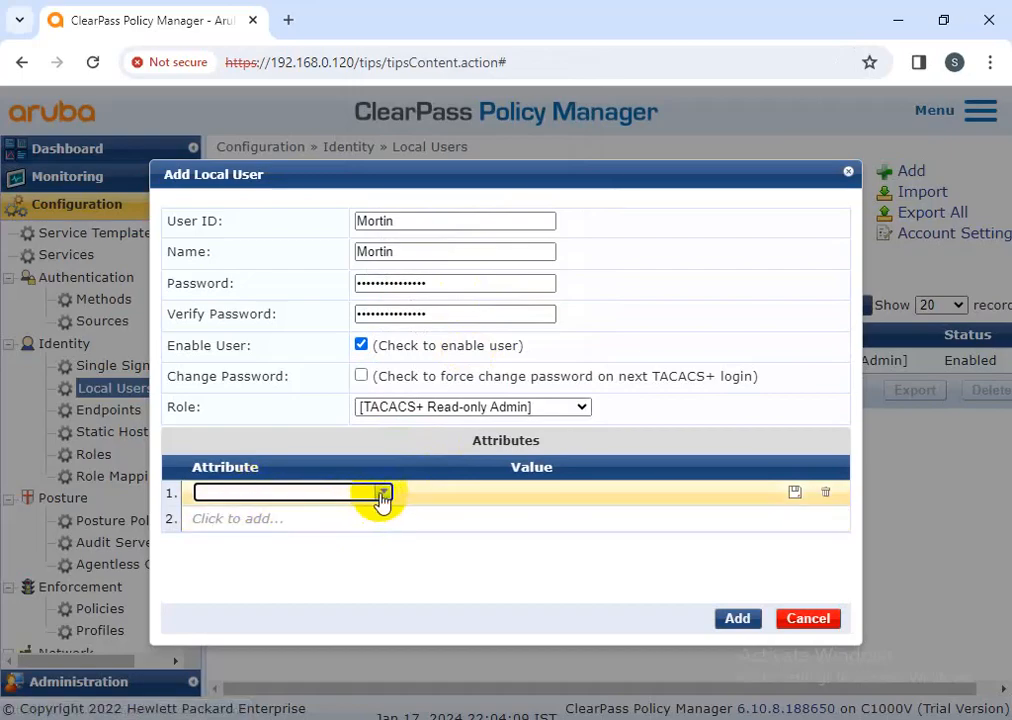
{"action": "left_click", "coordinate": [378, 496]}
{"action": "left_click", "coordinate": [299, 514]}
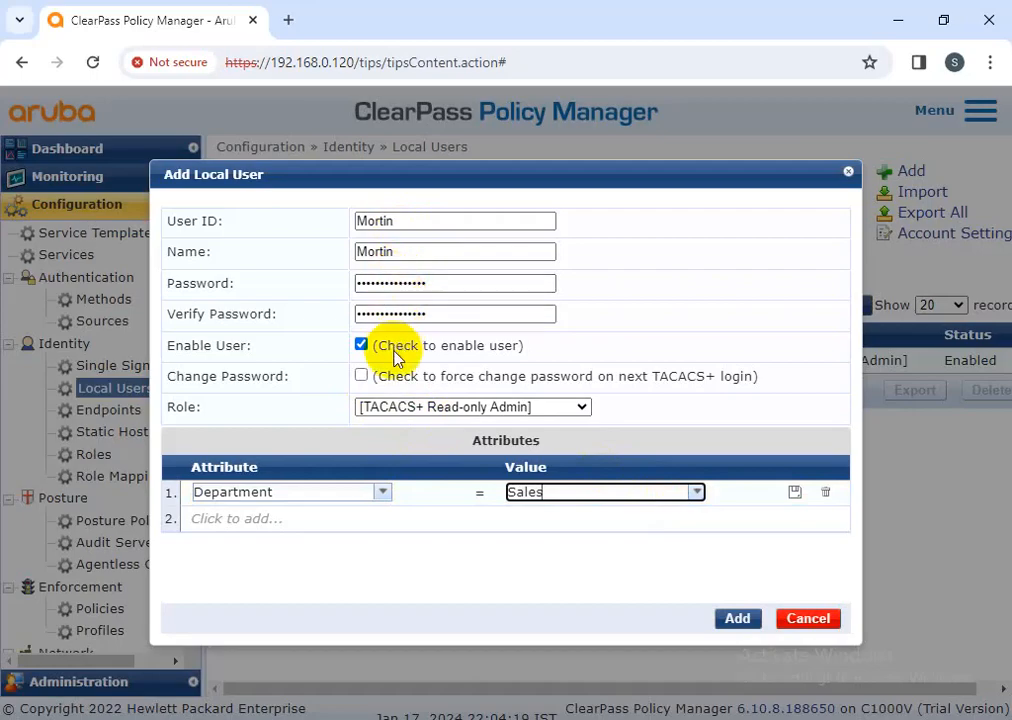
{"action": "left_click_drag", "start_coordinate": [403, 221], "coordinate": [328, 223]}
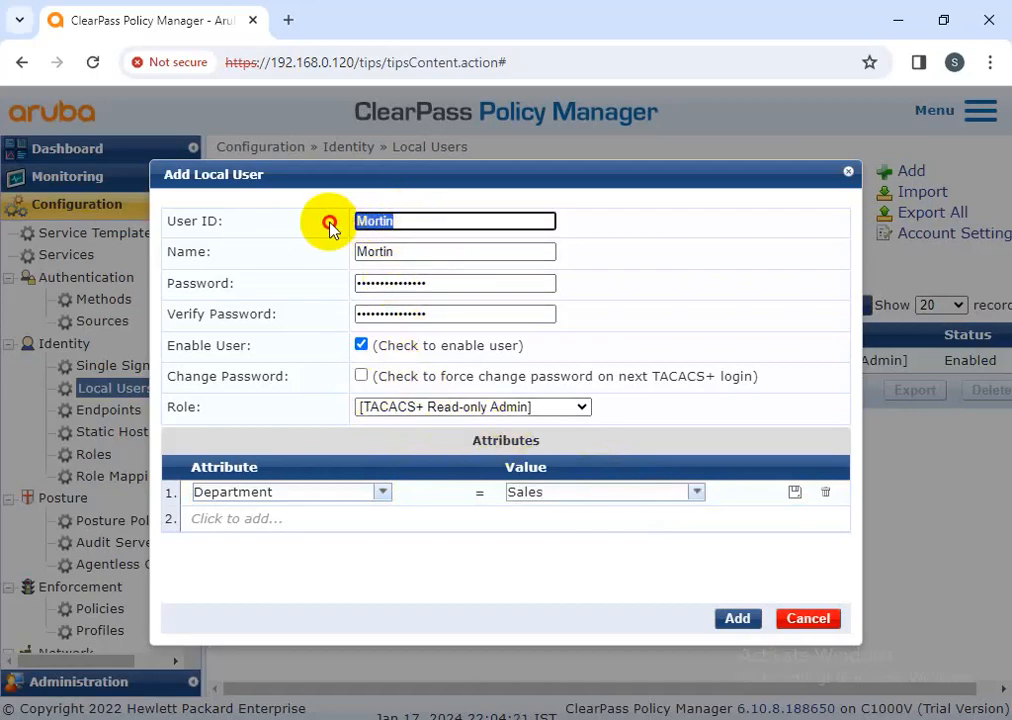
{"action": "double_click", "coordinate": [373, 251]}
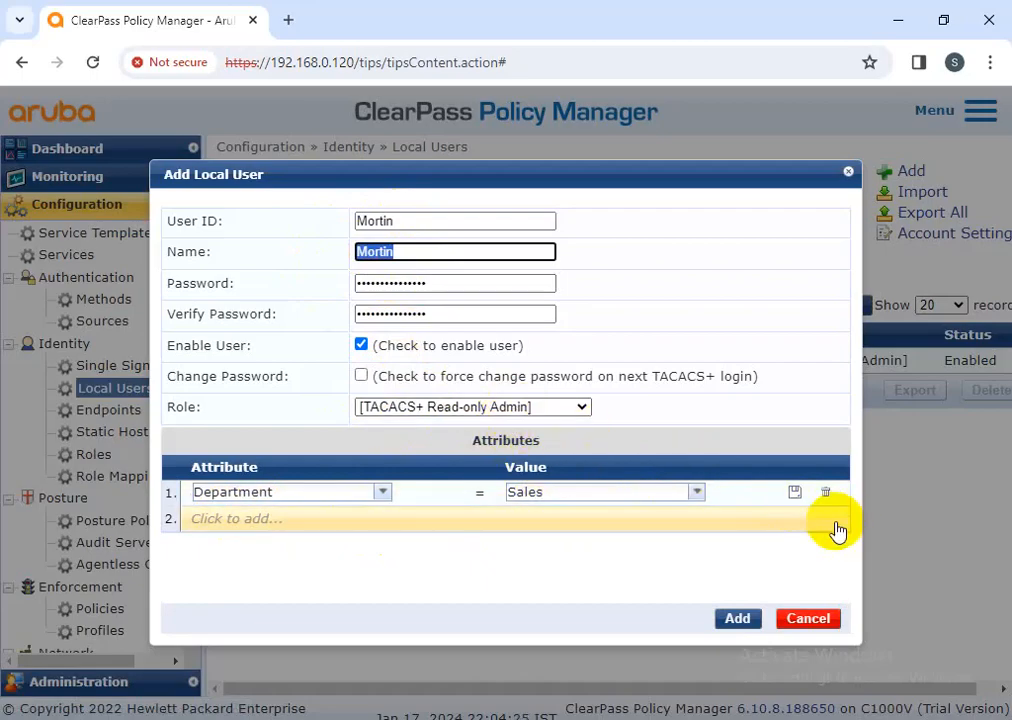
{"action": "left_click", "coordinate": [794, 493]}
{"action": "left_click", "coordinate": [738, 620]}
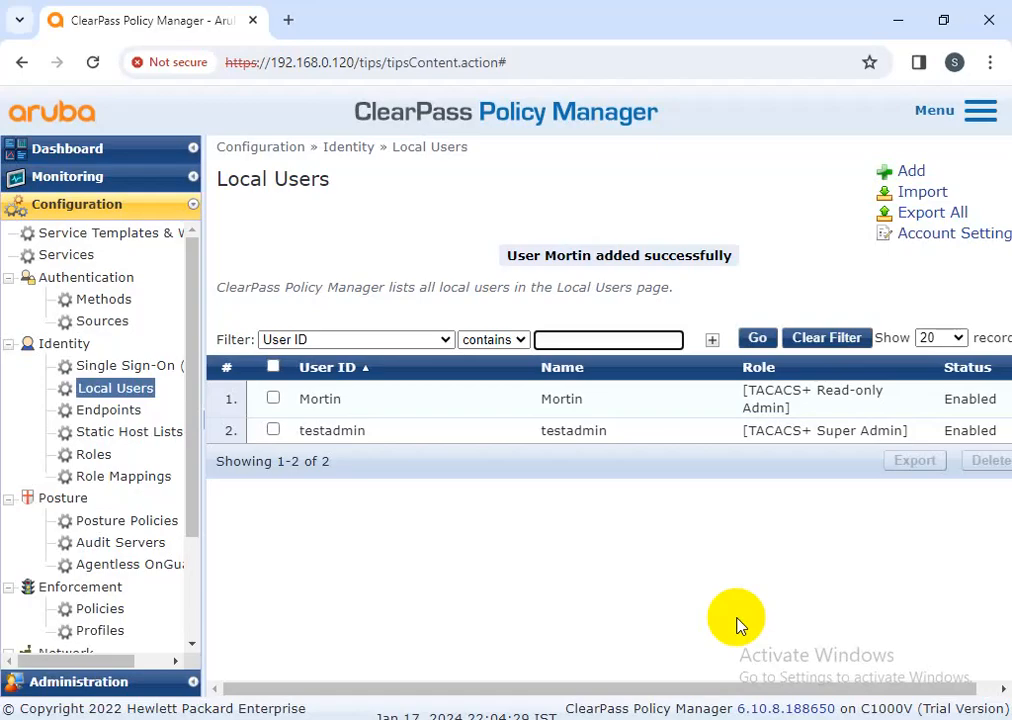
{"action": "left_click", "coordinate": [81, 256]}
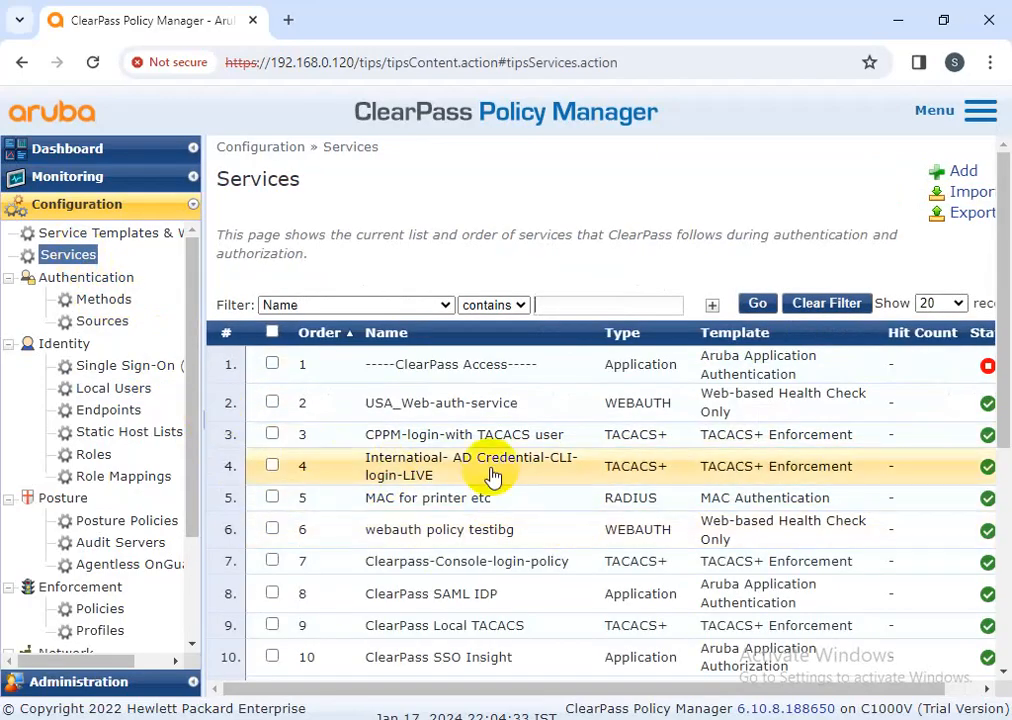
In the service's testef enforcement policy, copy username rule 13 as new rule 14
{"action": "left_click", "coordinate": [452, 436]}
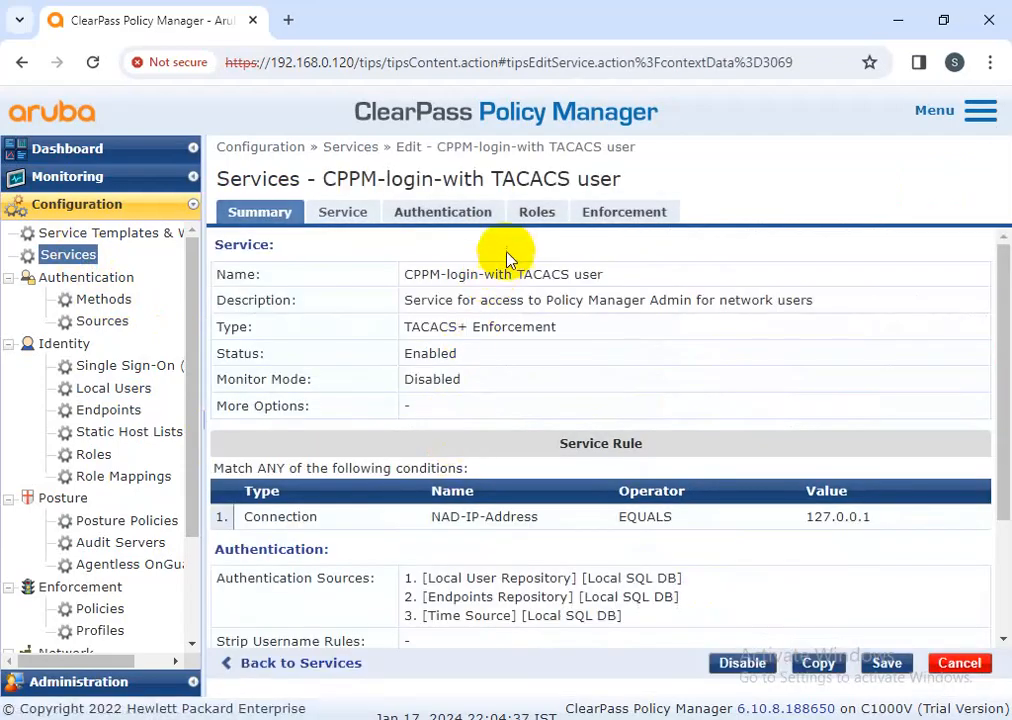
{"action": "left_click", "coordinate": [628, 210]}
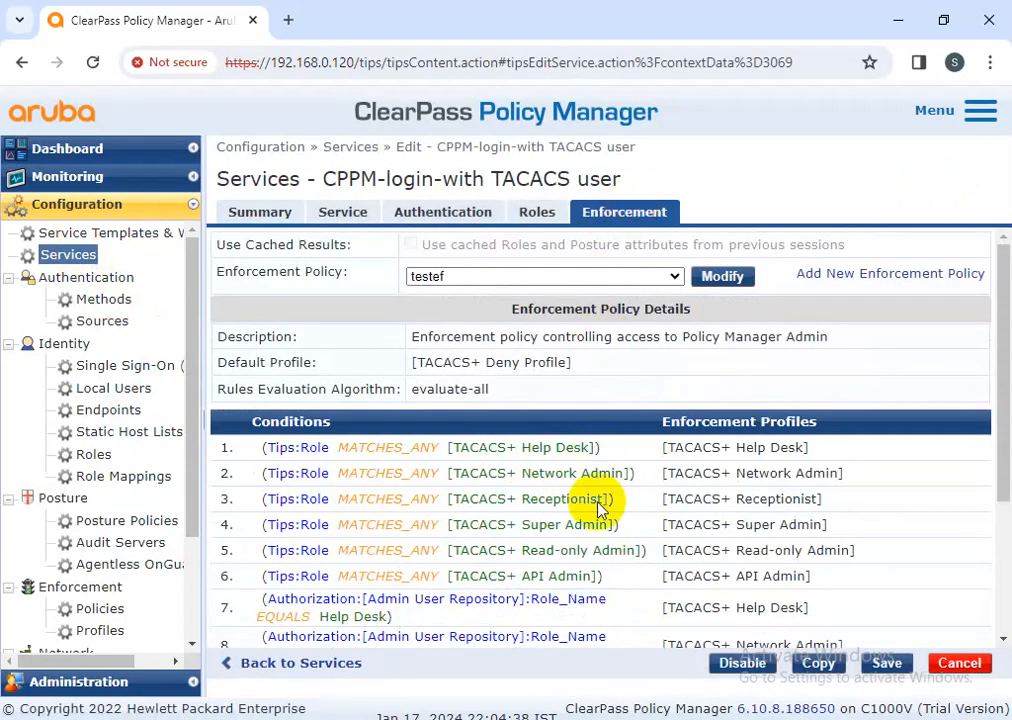
{"action": "left_click", "coordinate": [718, 276]}
{"action": "scroll", "coordinate": [440, 455], "scroll_direction": "down", "scroll_amount": 3}
{"action": "left_click", "coordinate": [446, 212]}
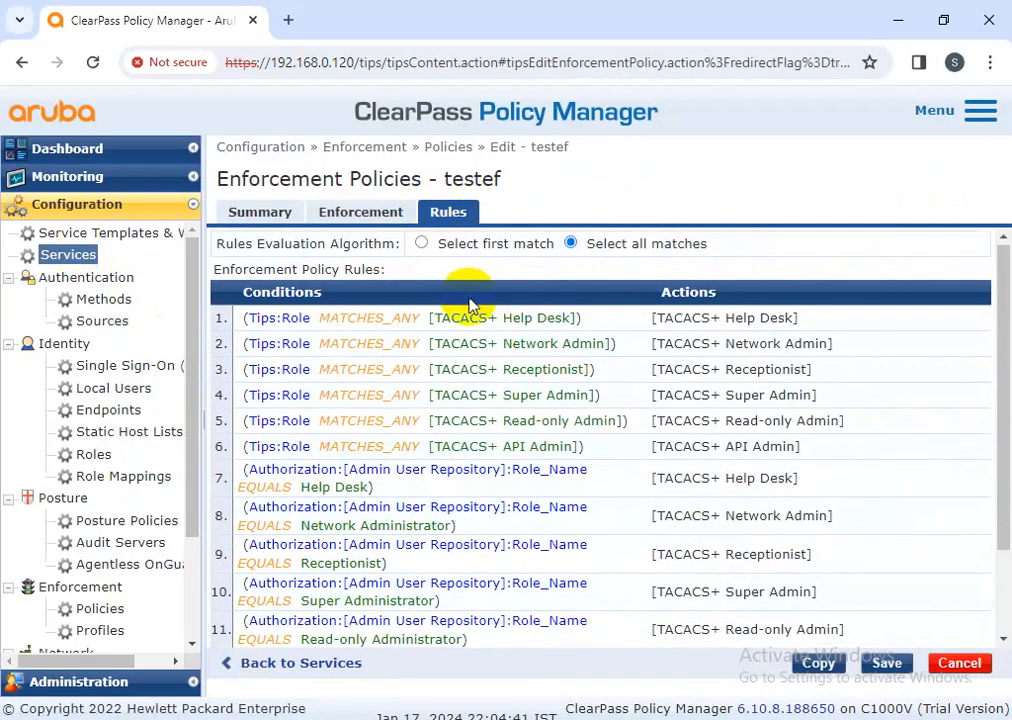
{"action": "scroll", "coordinate": [597, 344], "scroll_direction": "down", "scroll_amount": 3}
{"action": "left_click", "coordinate": [418, 591]}
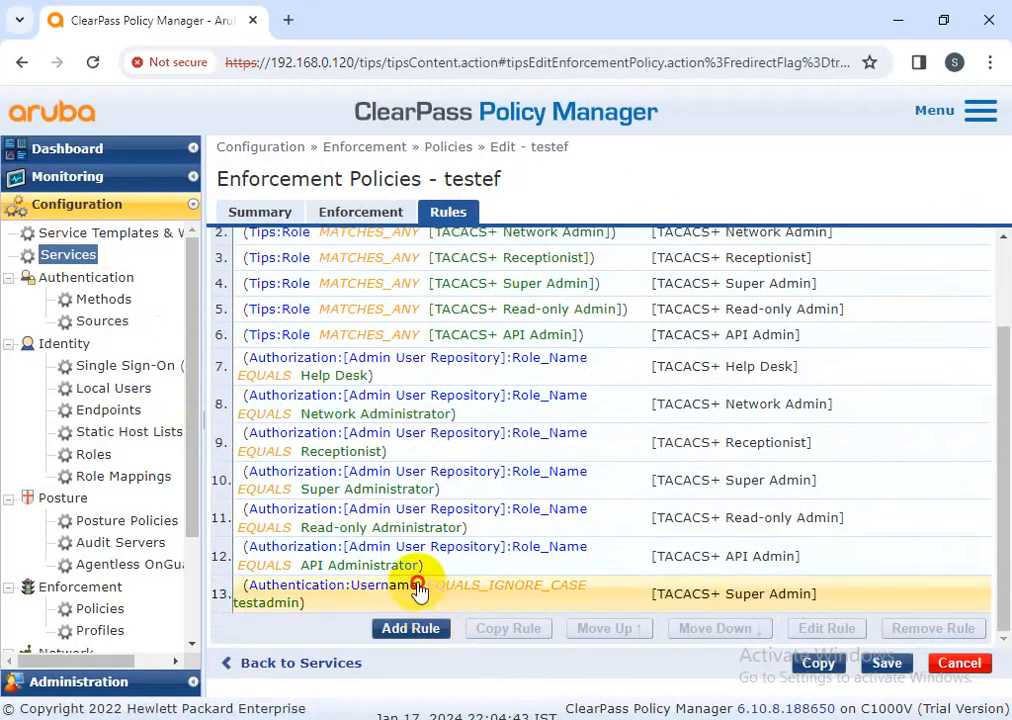
{"action": "left_click", "coordinate": [510, 630]}
{"action": "scroll", "coordinate": [470, 597], "scroll_direction": "down", "scroll_amount": 2}
{"action": "left_click", "coordinate": [718, 592]}
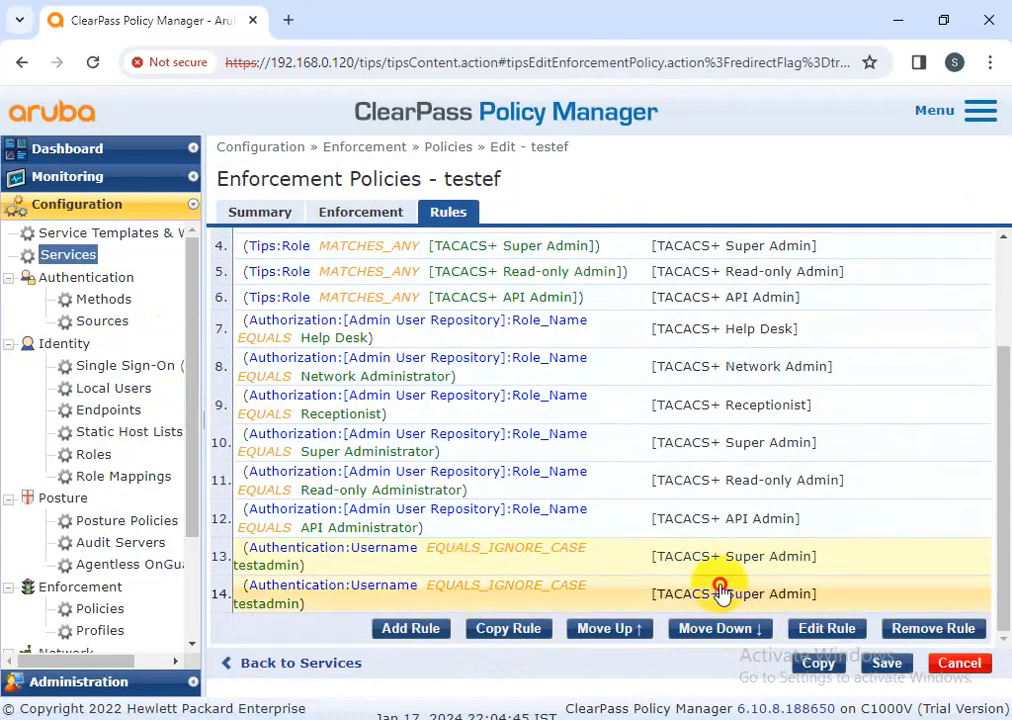
{"action": "left_click", "coordinate": [825, 630]}
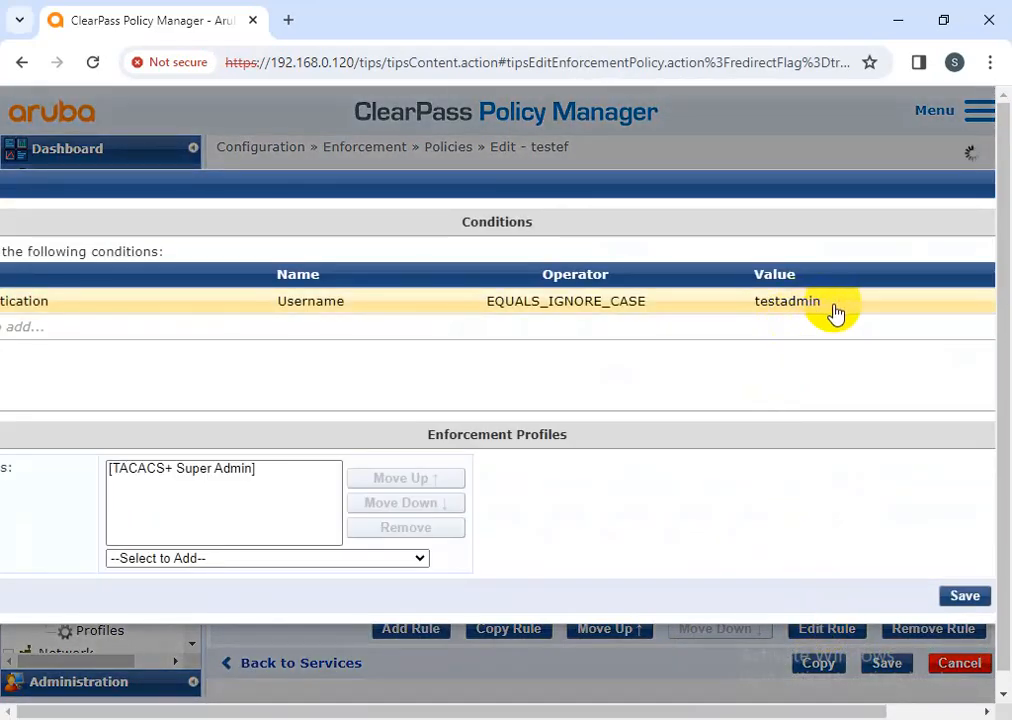
Set rule 14's username to the new user, replace TACACS+ Super Admin with Read-only Admin, and save all
{"action": "left_click", "coordinate": [835, 302]}
{"action": "left_click", "coordinate": [835, 303]}
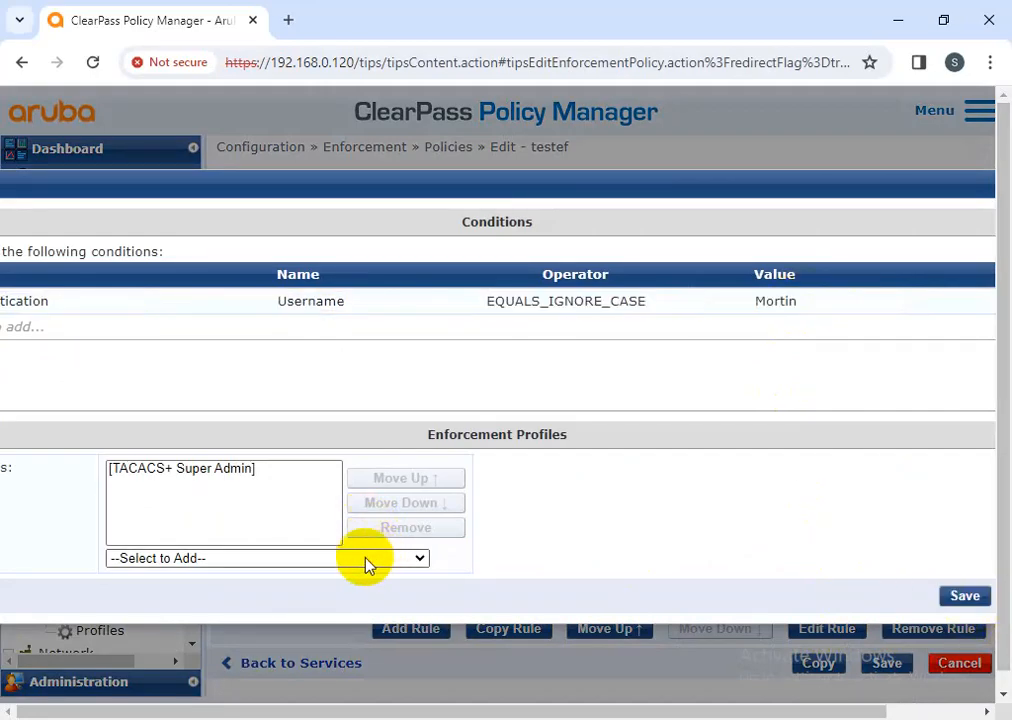
{"action": "left_click", "coordinate": [339, 557]}
{"action": "left_click", "coordinate": [258, 507]}
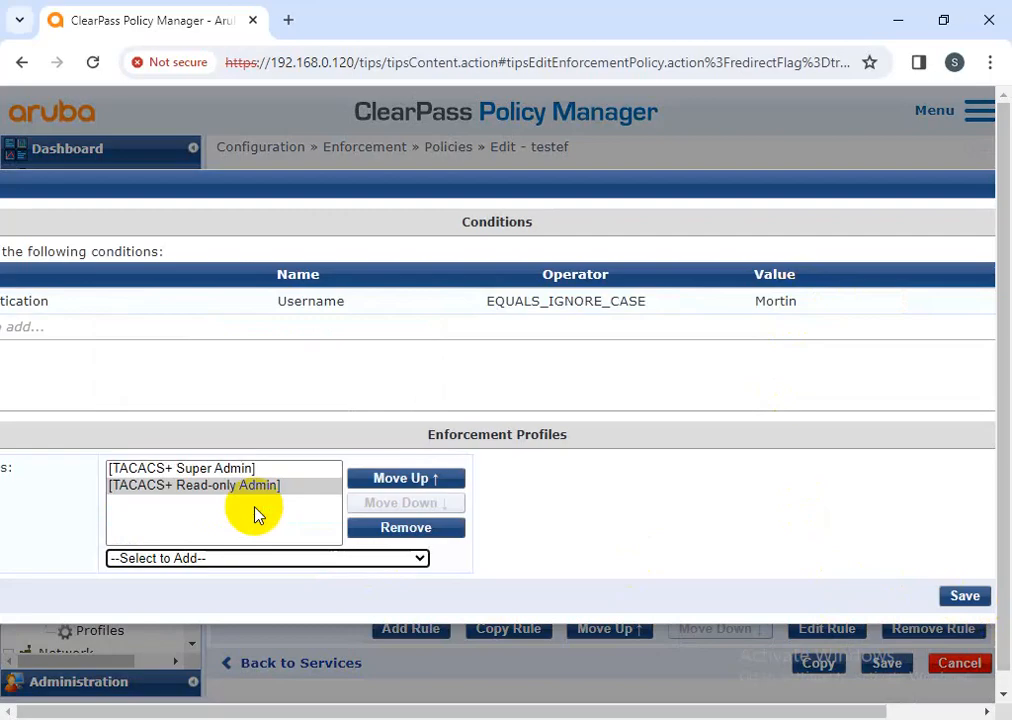
{"action": "left_click", "coordinate": [280, 469]}
{"action": "left_click", "coordinate": [397, 525]}
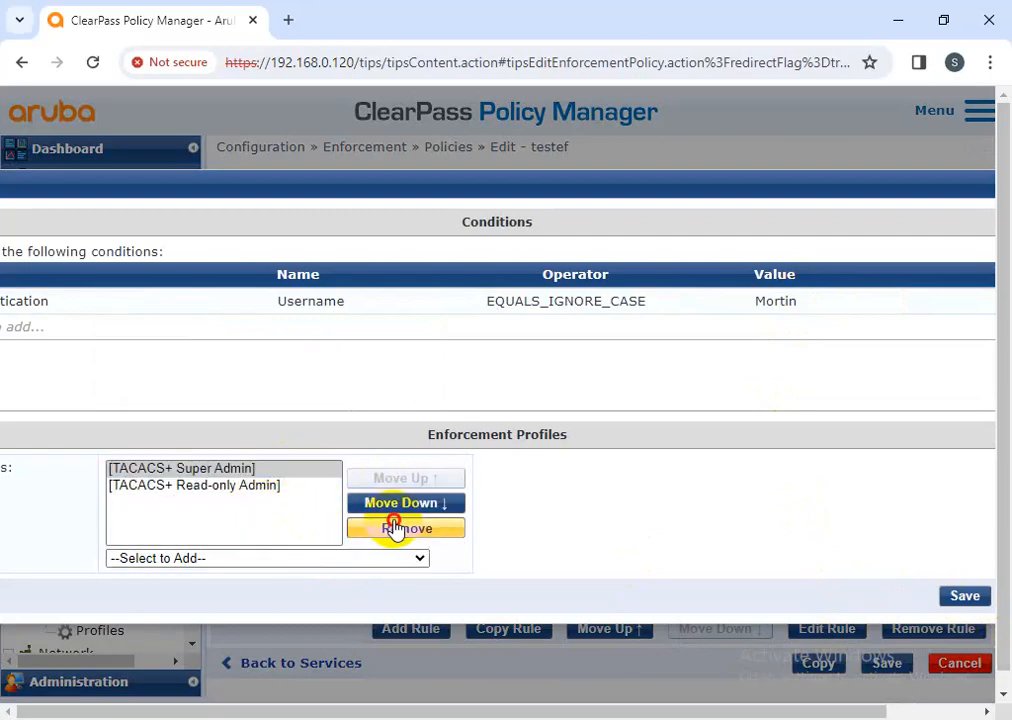
{"action": "left_click", "coordinate": [965, 598]}
{"action": "left_click", "coordinate": [880, 662]}
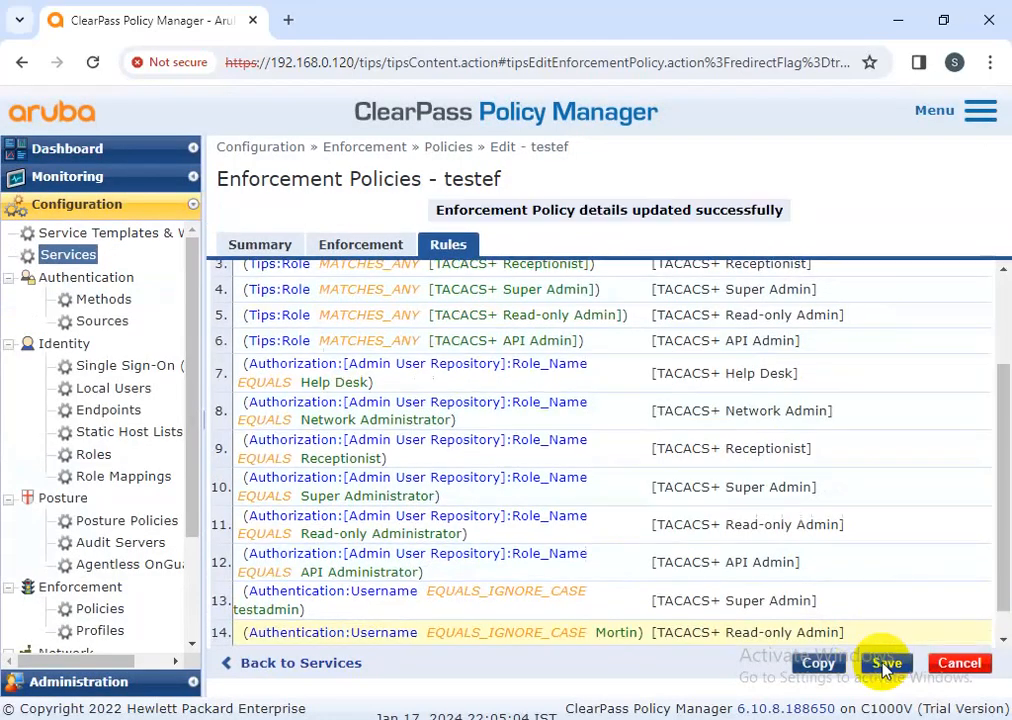
{"action": "left_click", "coordinate": [912, 667]}
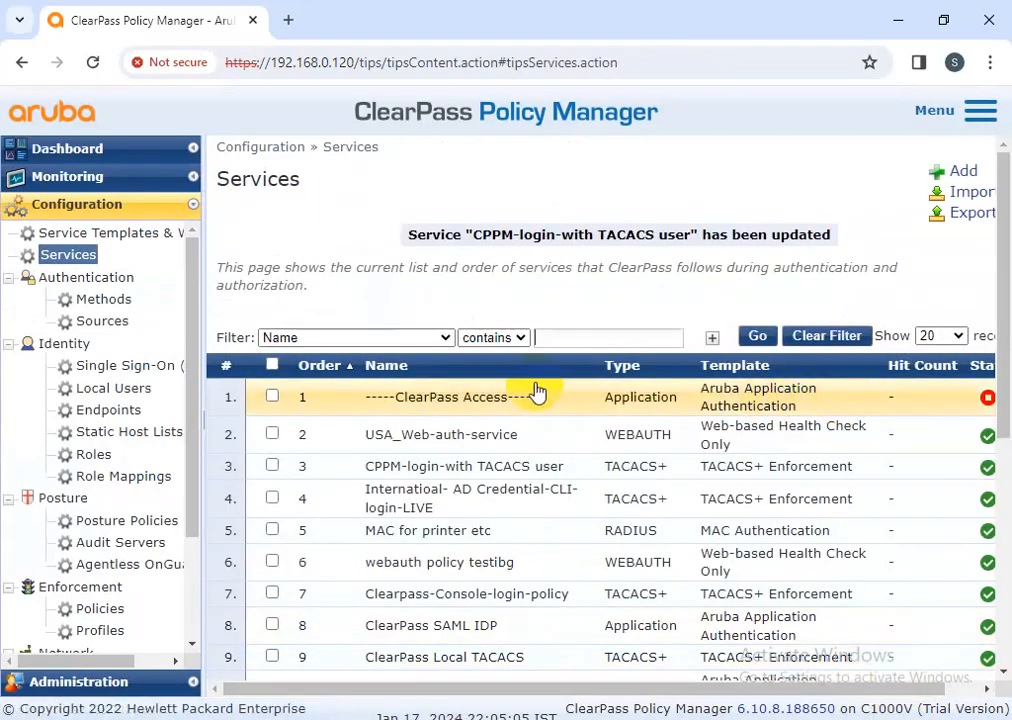
Log out from the Dashboard and sign in with the new read-only user's credentials
{"action": "left_click", "coordinate": [88, 152]}
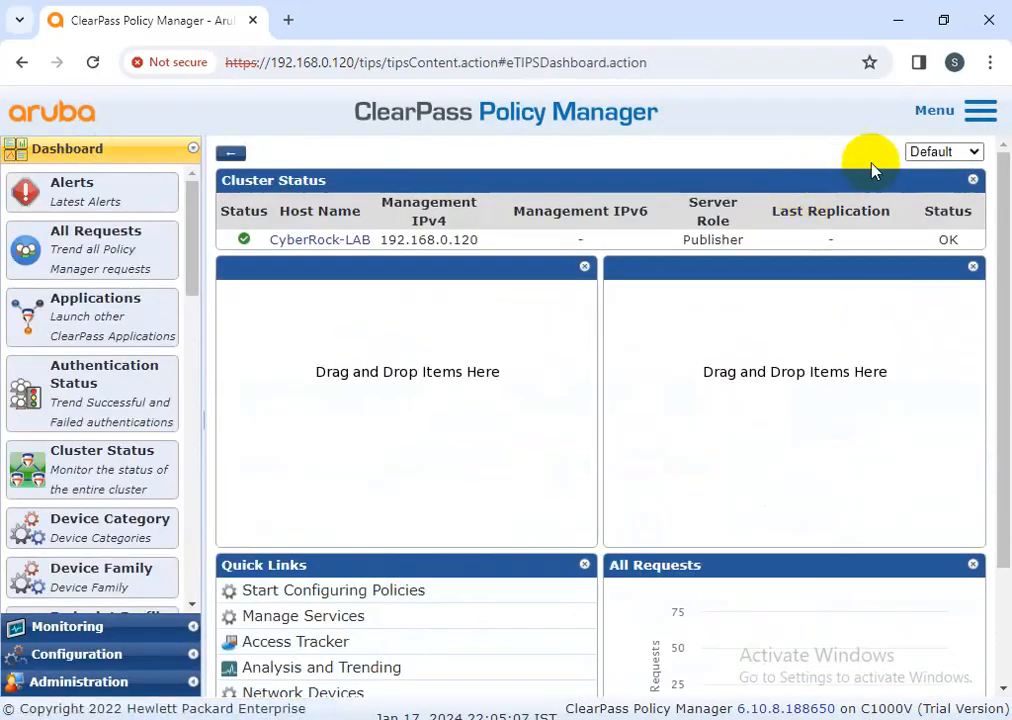
{"action": "left_click", "coordinate": [978, 110]}
{"action": "left_click", "coordinate": [862, 321]}
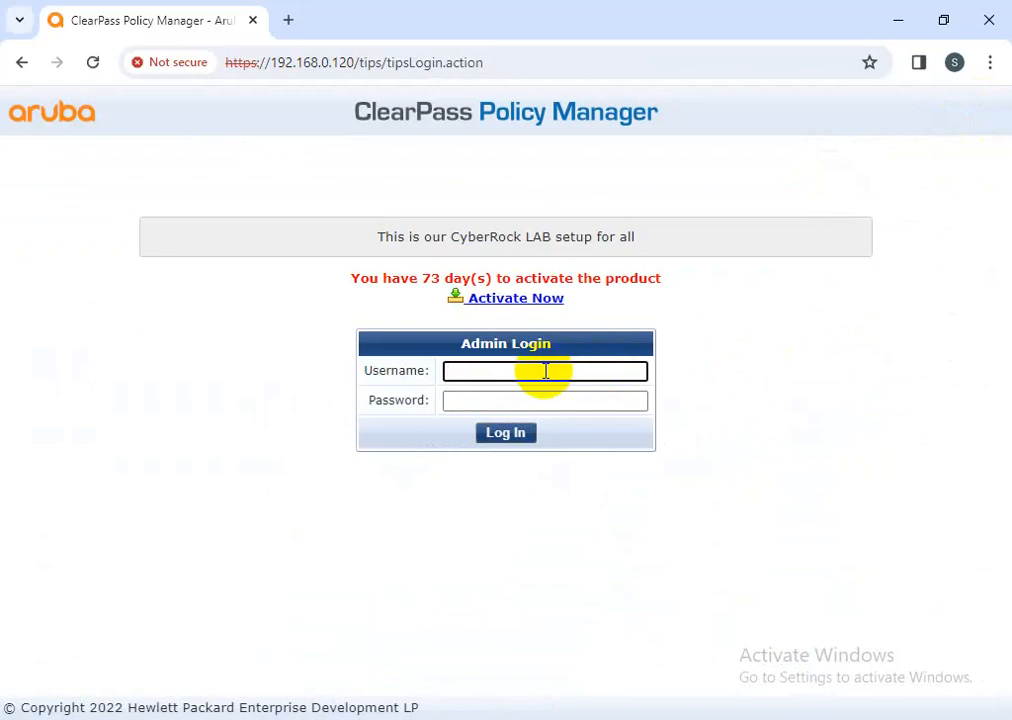
{"action": "key", "text": "Tab"}
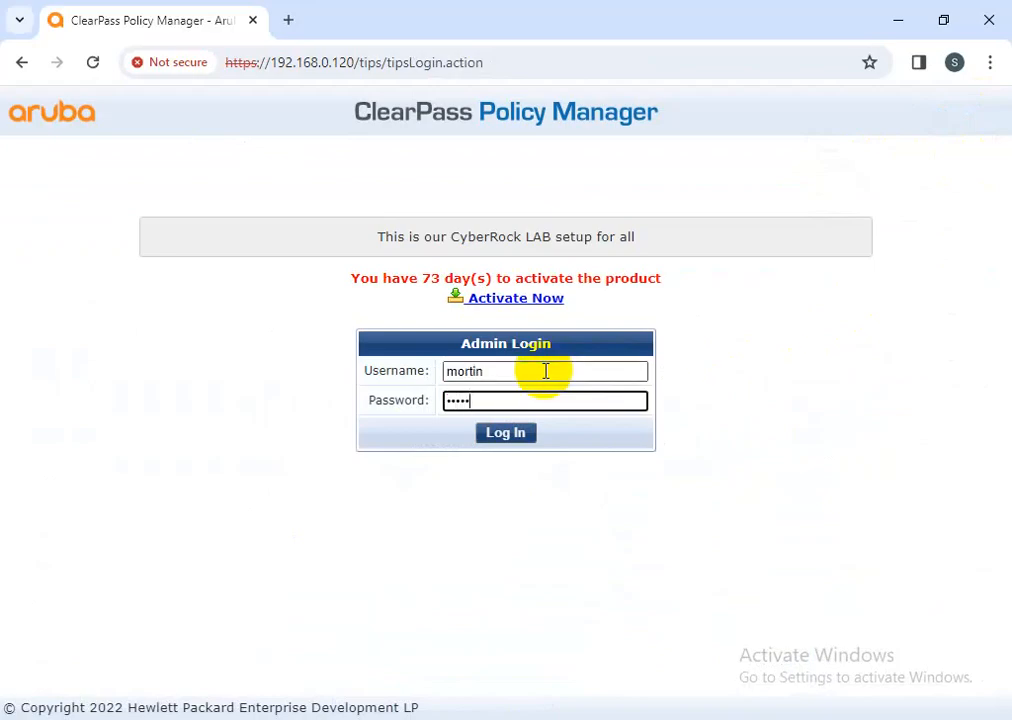
{"action": "key", "text": "Return"}
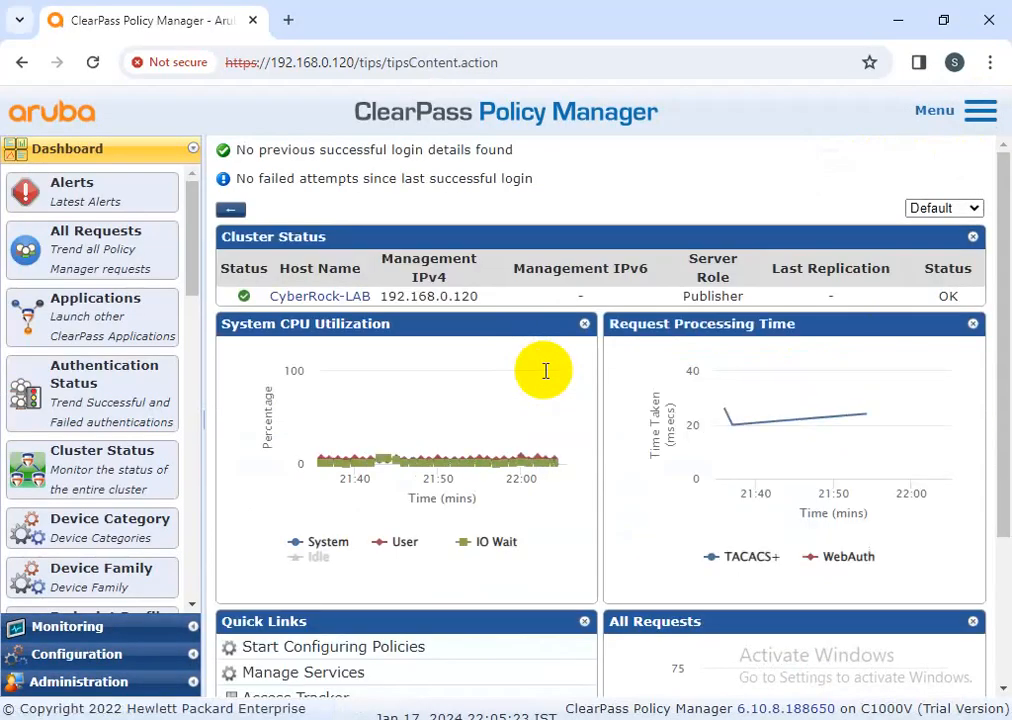
Open the newest Access Tracker session and check its authentication status, time and username
{"action": "left_click", "coordinate": [85, 628]}
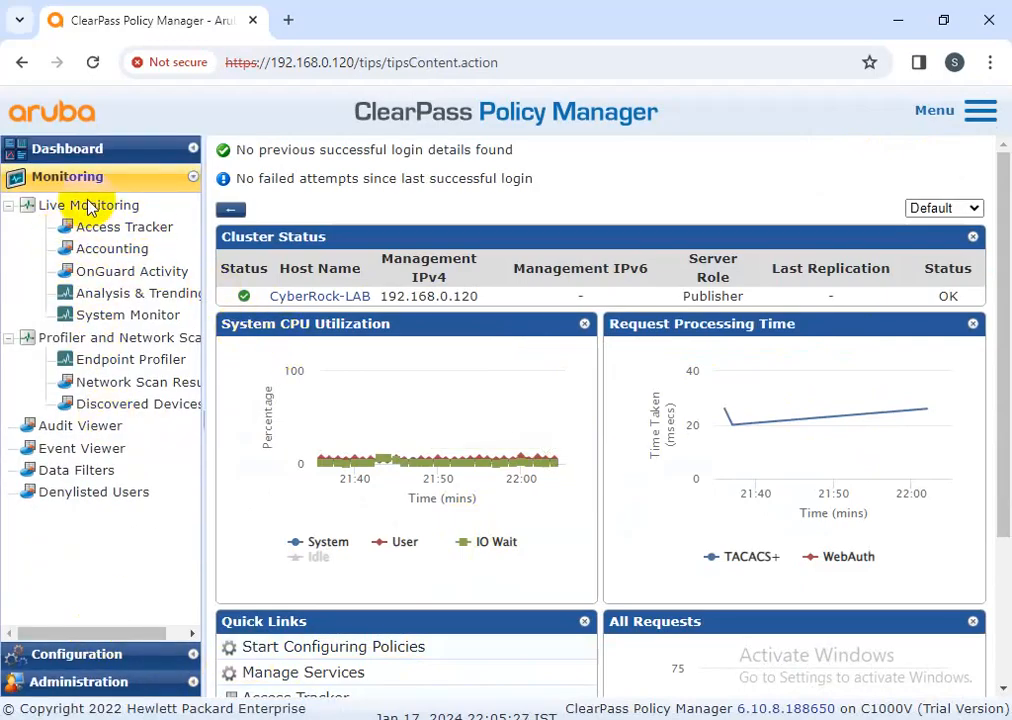
{"action": "left_click", "coordinate": [105, 225]}
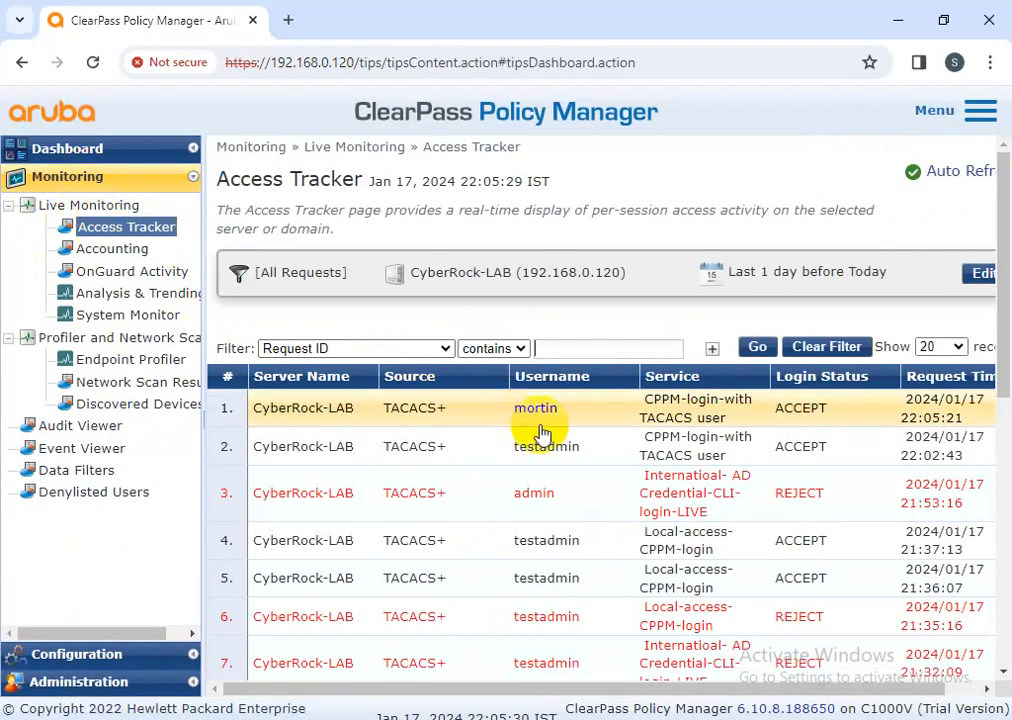
{"action": "left_click", "coordinate": [550, 418]}
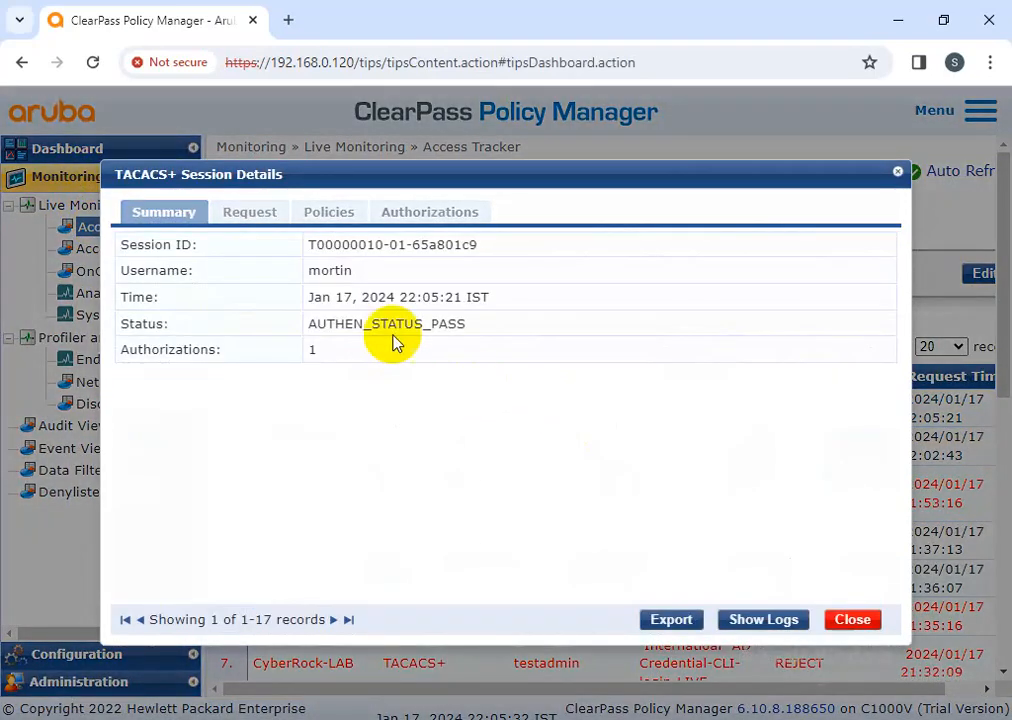
{"action": "left_click", "coordinate": [253, 211]}
{"action": "left_click_drag", "start_coordinate": [560, 359], "coordinate": [318, 330]}
{"action": "left_click_drag", "start_coordinate": [495, 296], "coordinate": [289, 291]}
{"action": "left_click", "coordinate": [368, 243]}
{"action": "left_click_drag", "start_coordinate": [368, 243], "coordinate": [318, 210]}
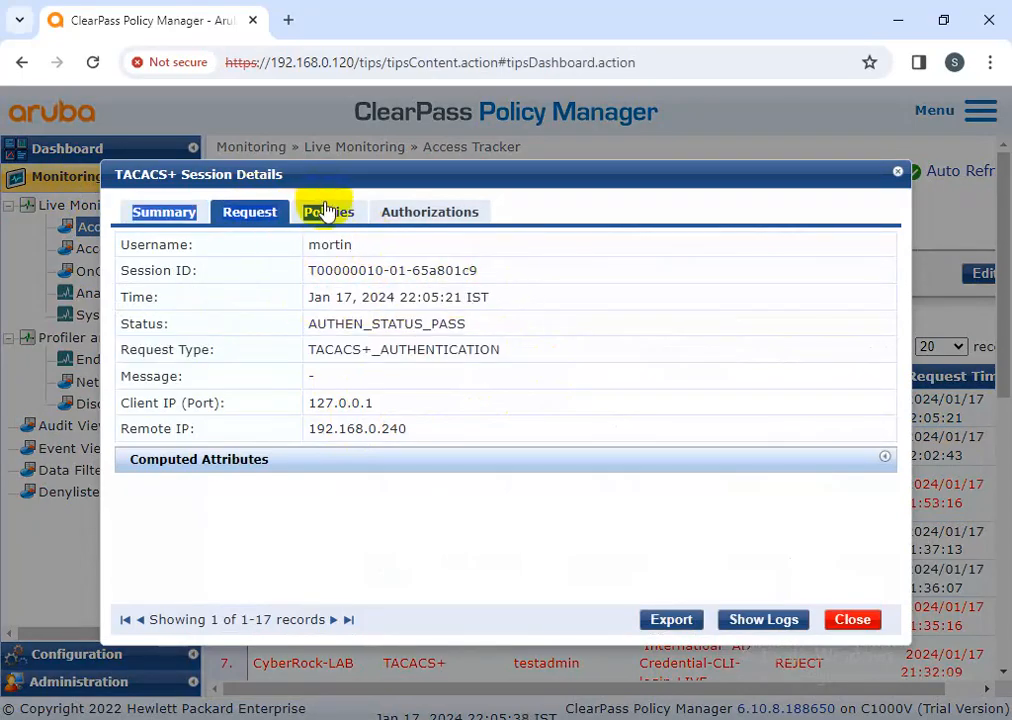
Confirm Local User Repository source, Read-only Admin role and passed shell exec authorization, then close
{"action": "left_click", "coordinate": [320, 210]}
{"action": "left_click_drag", "start_coordinate": [458, 310], "coordinate": [289, 300]}
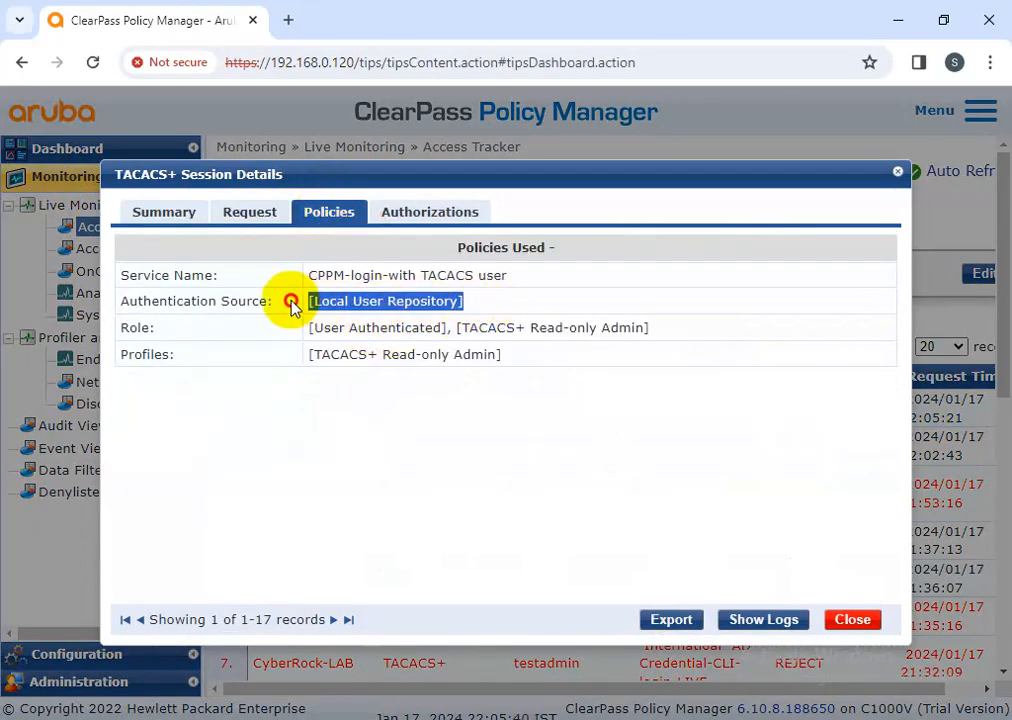
{"action": "left_click_drag", "start_coordinate": [650, 328], "coordinate": [316, 331]}
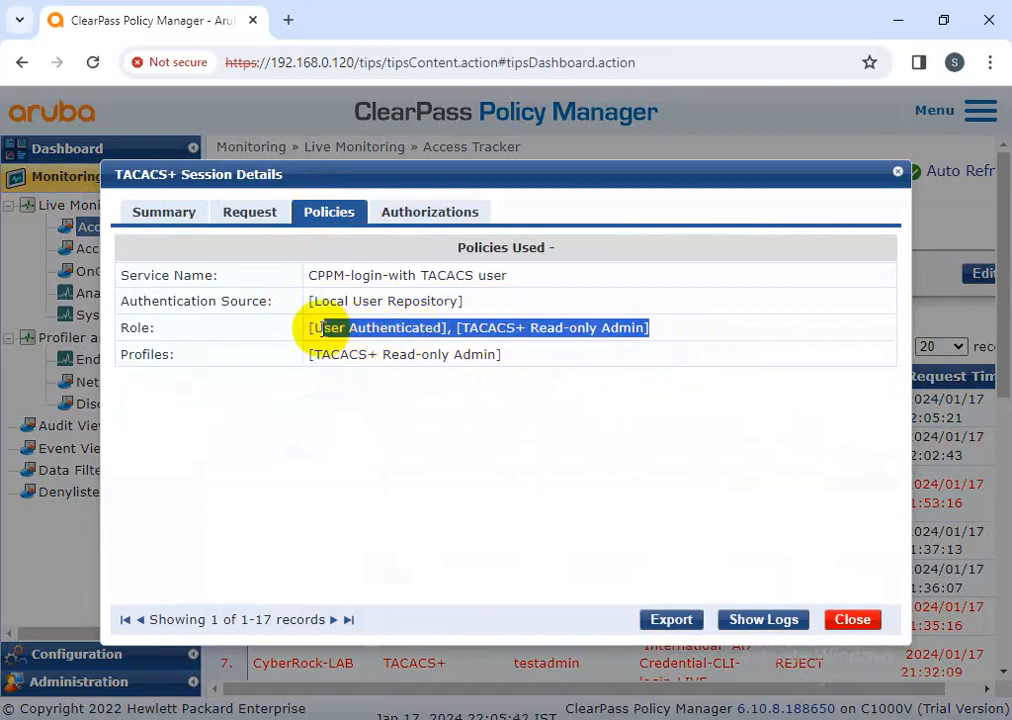
{"action": "left_click", "coordinate": [429, 214]}
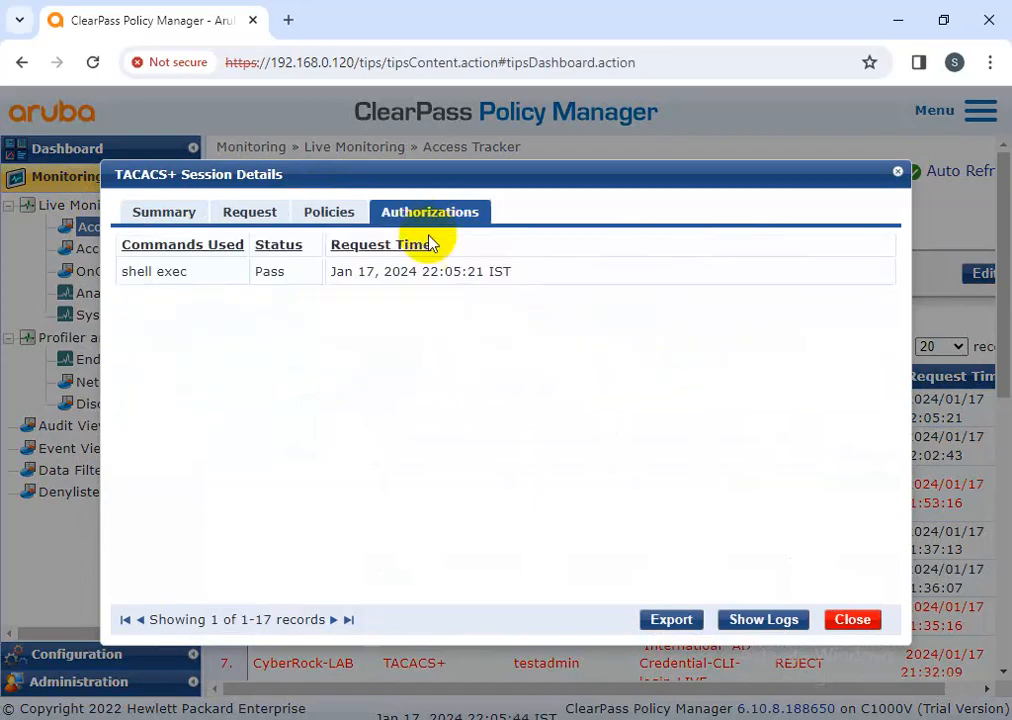
{"action": "left_click_drag", "start_coordinate": [498, 292], "coordinate": [163, 278]}
{"action": "left_click", "coordinate": [142, 217]}
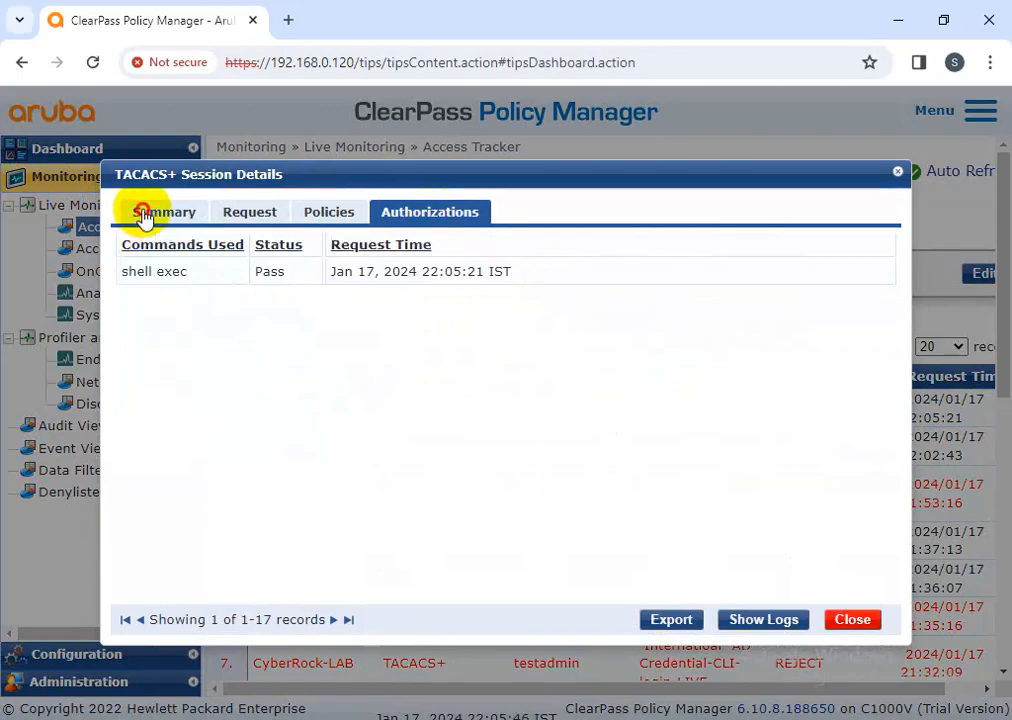
{"action": "left_click", "coordinate": [834, 621]}
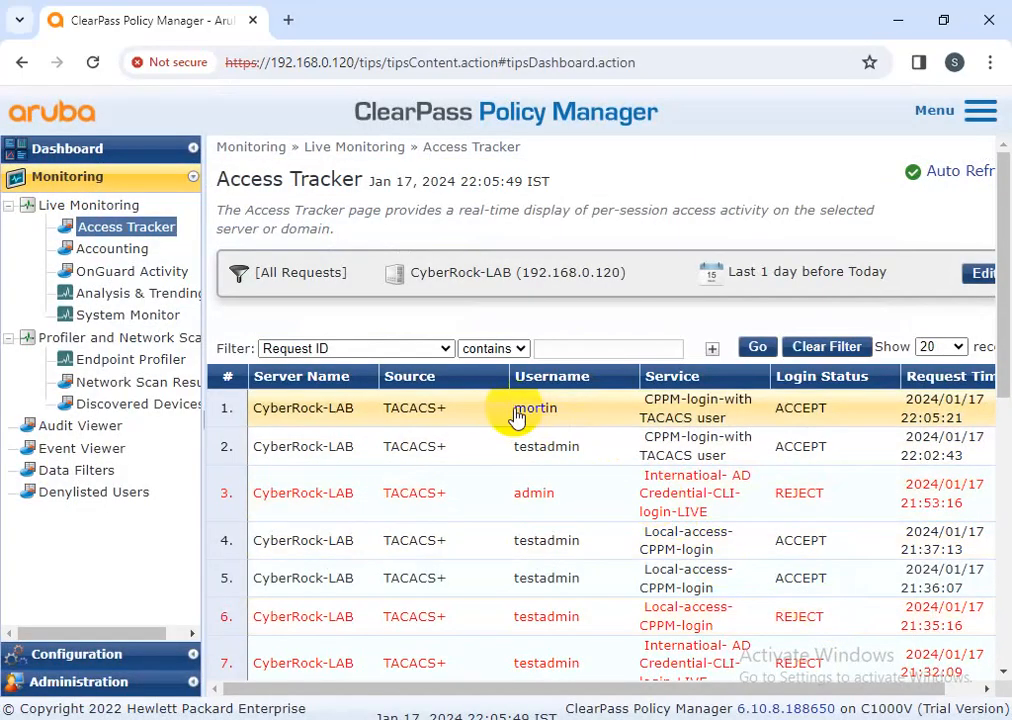
{"action": "left_click", "coordinate": [76, 654]}
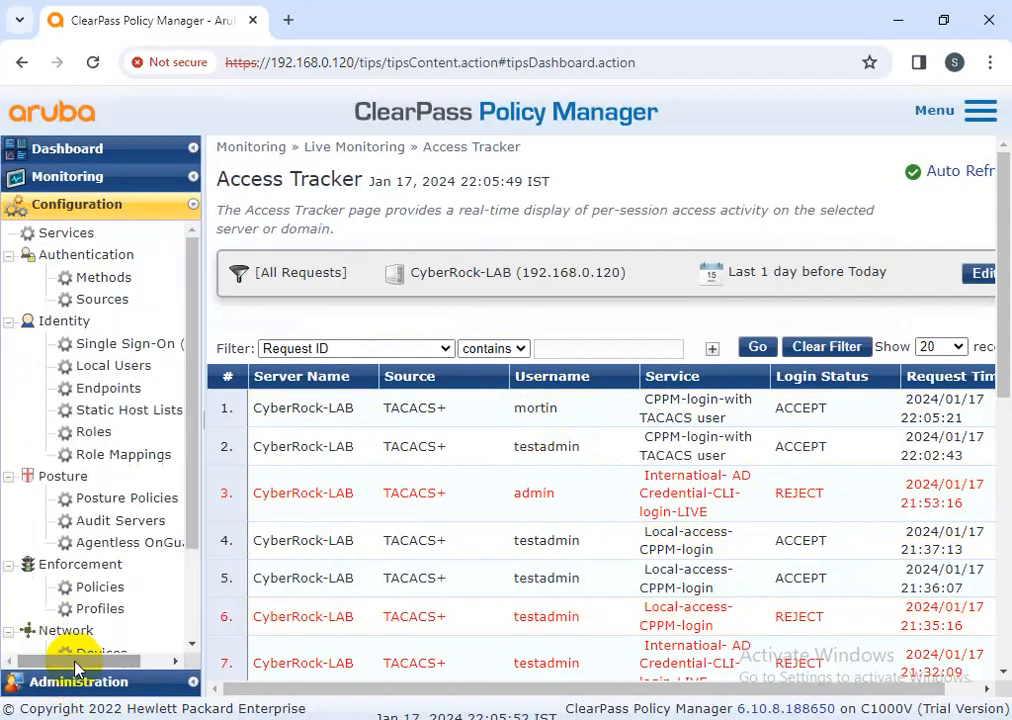
Open USA_Web-auth-service from the Services list and leave it unchanged
{"action": "left_click", "coordinate": [93, 236]}
{"action": "left_click", "coordinate": [398, 381]}
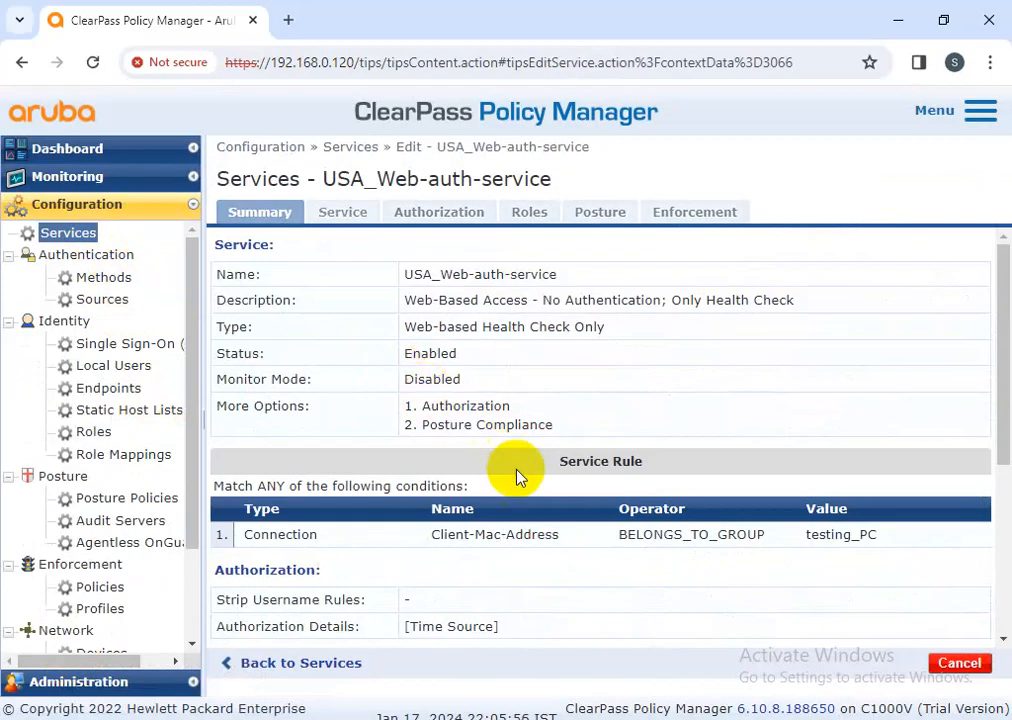
{"action": "left_click", "coordinate": [958, 663]}
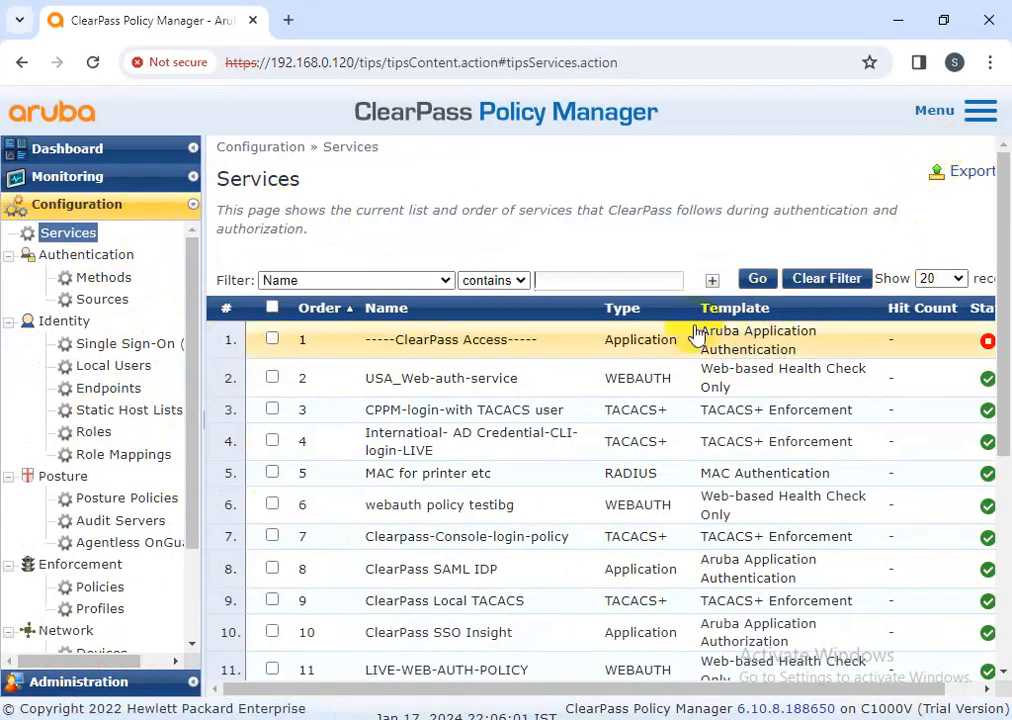
Reopen USA_Web-auth-service, duplicate its first service rule condition, then discard the unsaved edit
{"action": "left_click", "coordinate": [451, 390]}
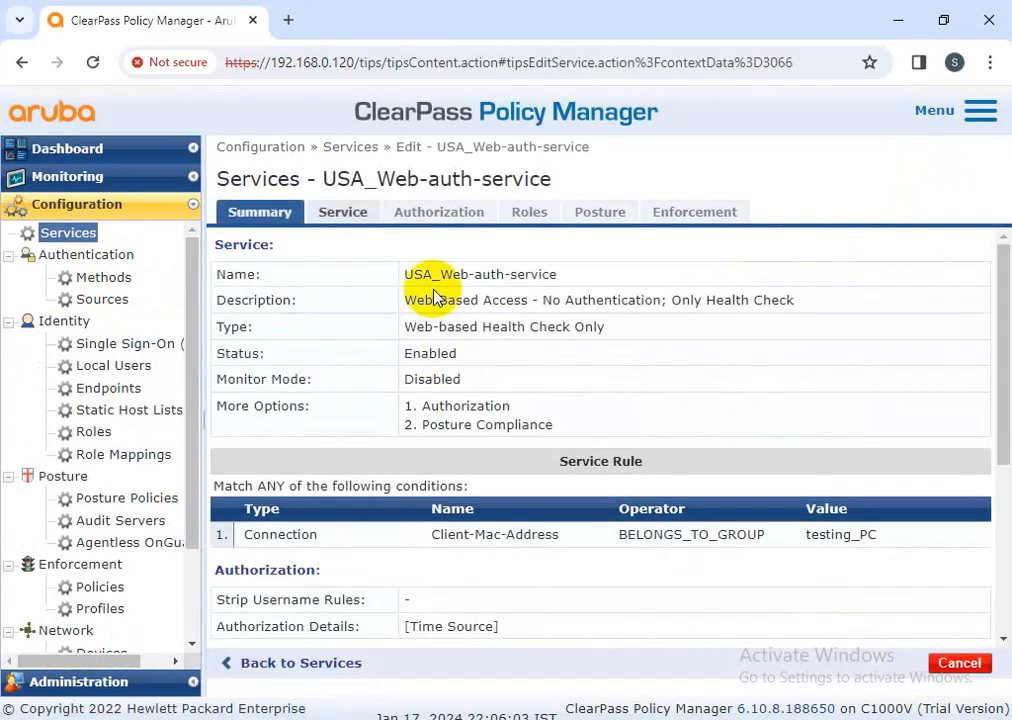
{"action": "left_click", "coordinate": [358, 215]}
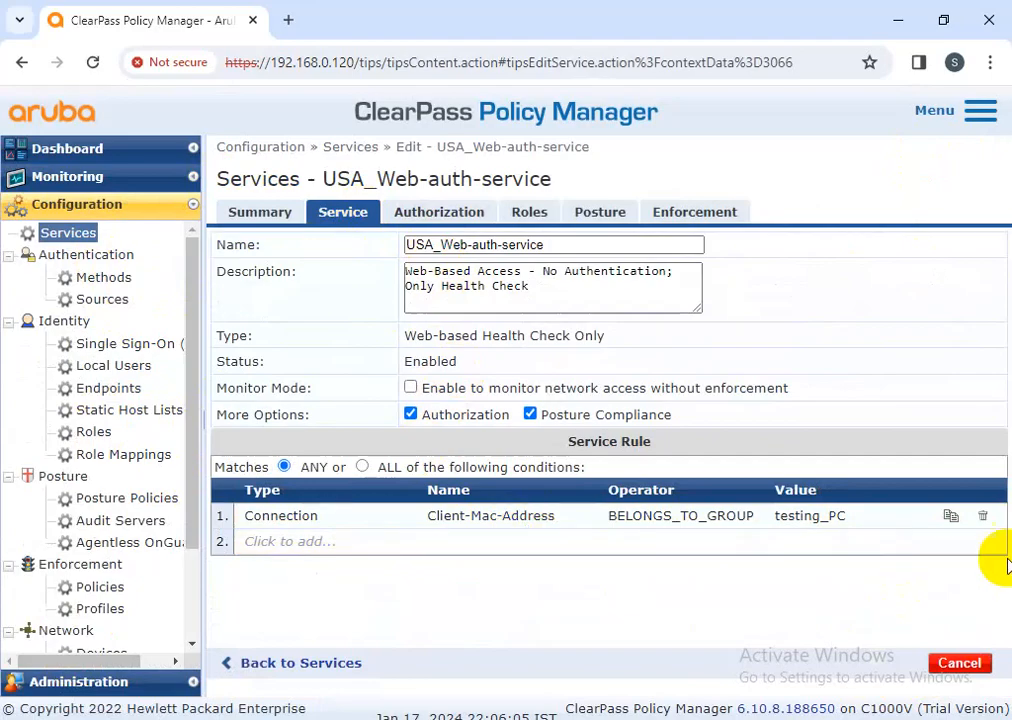
{"action": "left_click", "coordinate": [949, 519]}
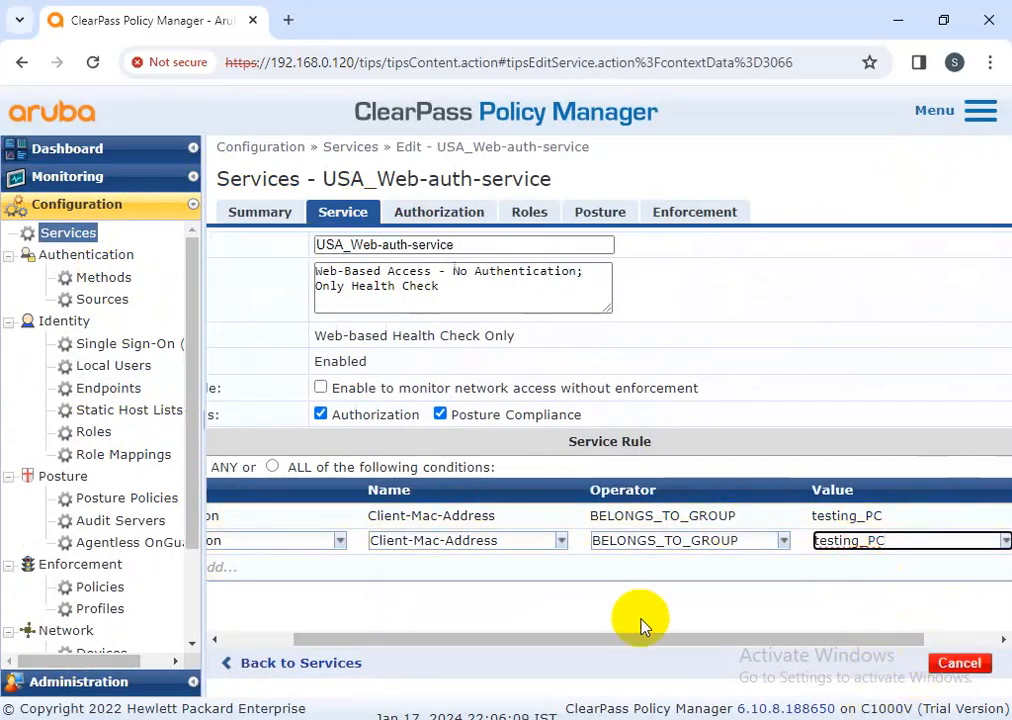
{"action": "left_click_drag", "start_coordinate": [676, 640], "coordinate": [748, 648]}
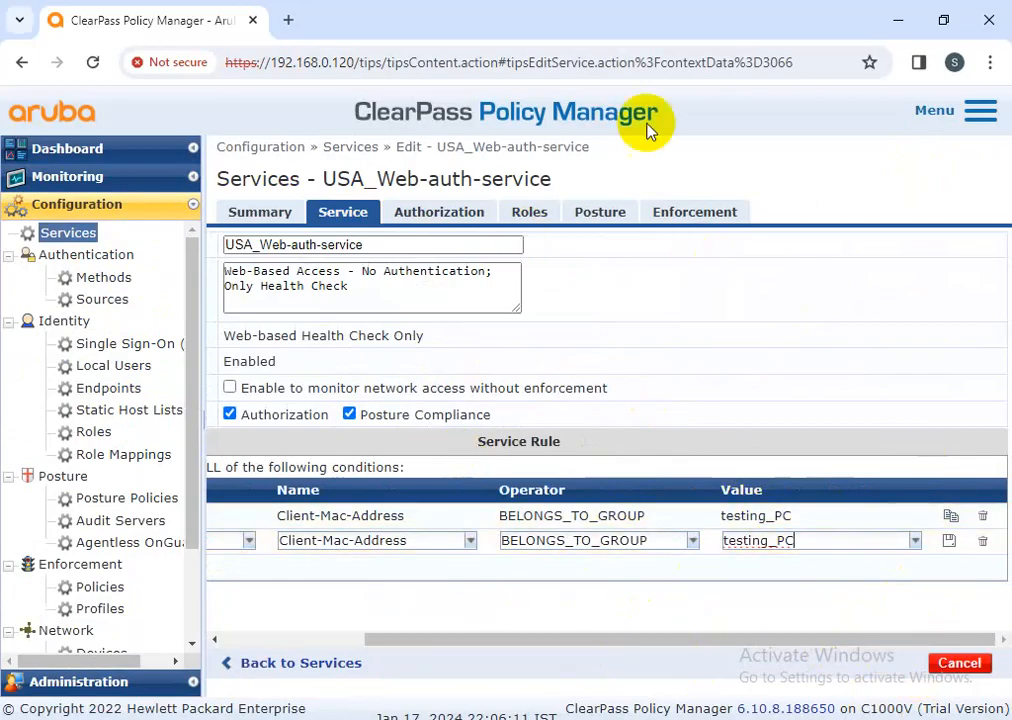
{"action": "left_click", "coordinate": [955, 666]}
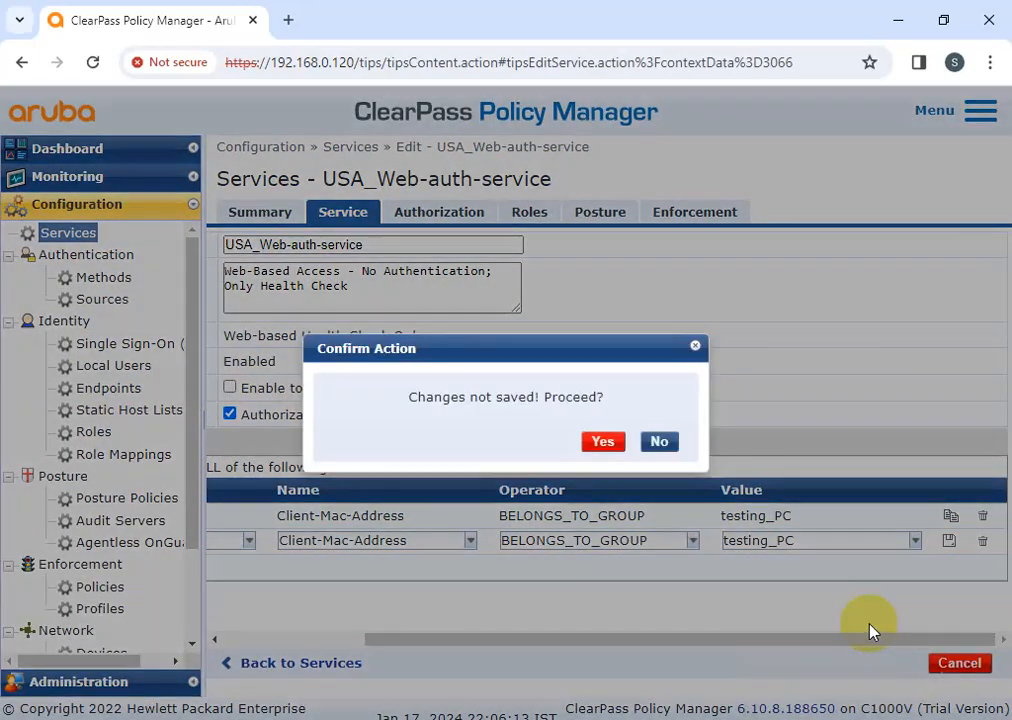
{"action": "left_click", "coordinate": [595, 441]}
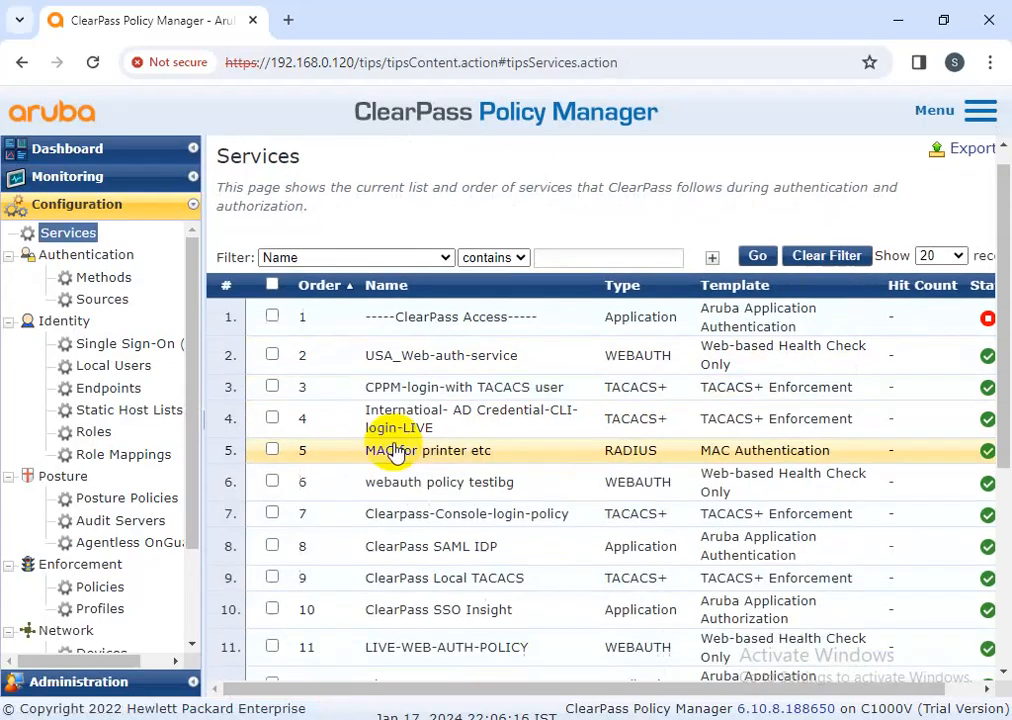
Navigate via Endpoints to the Local Users list
{"action": "scroll", "coordinate": [402, 463], "scroll_direction": "down", "scroll_amount": 4}
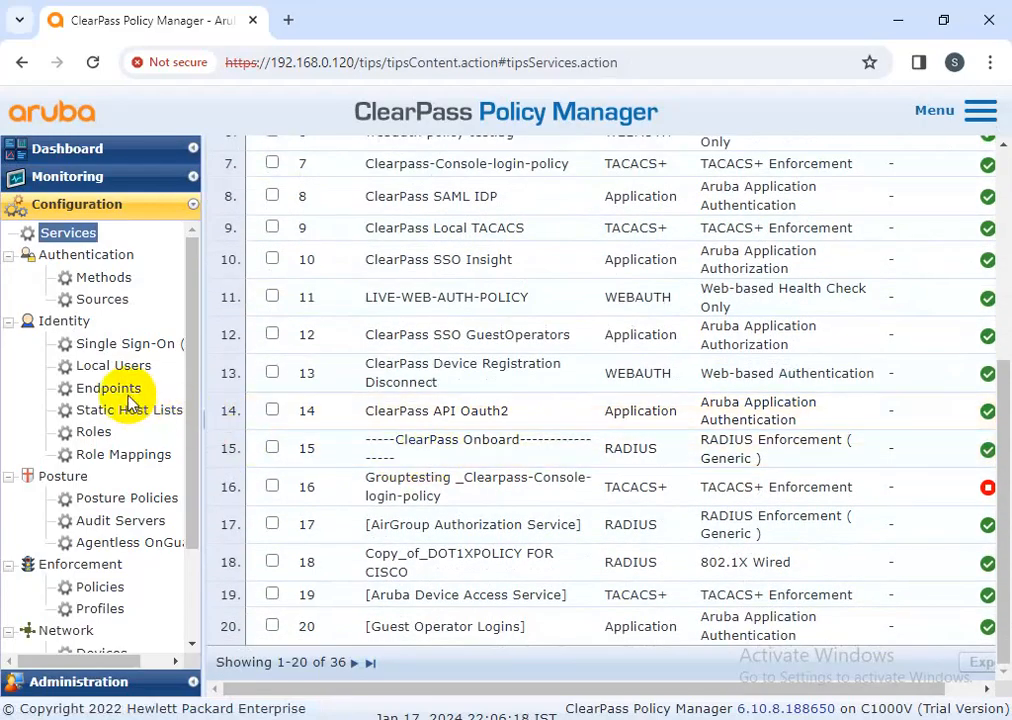
{"action": "left_click", "coordinate": [110, 389]}
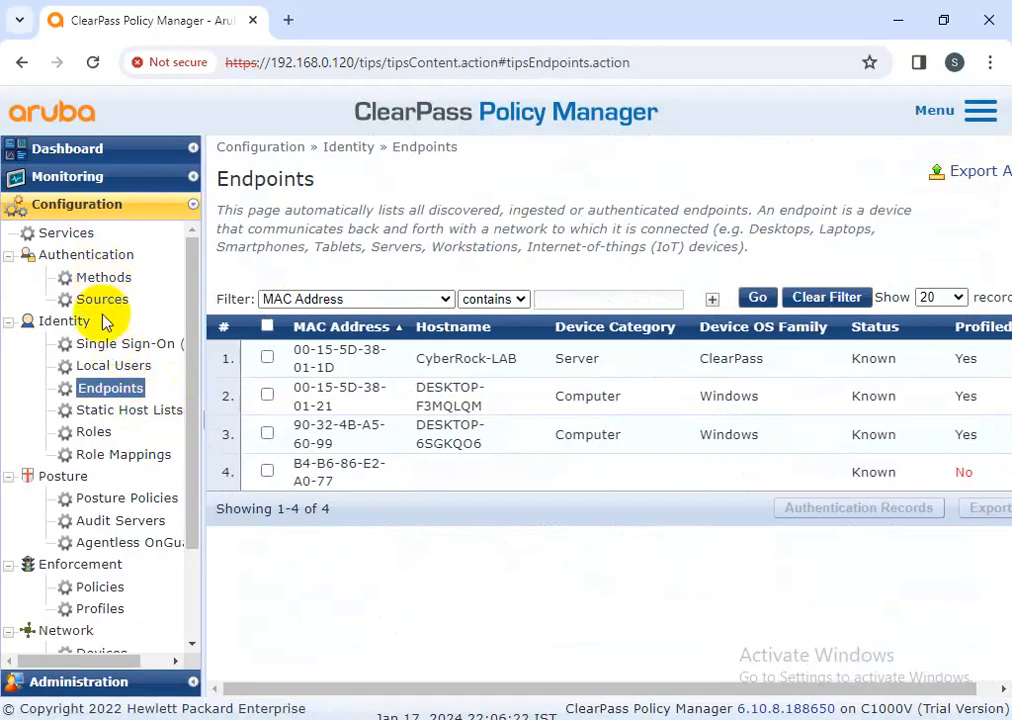
{"action": "left_click", "coordinate": [112, 368]}
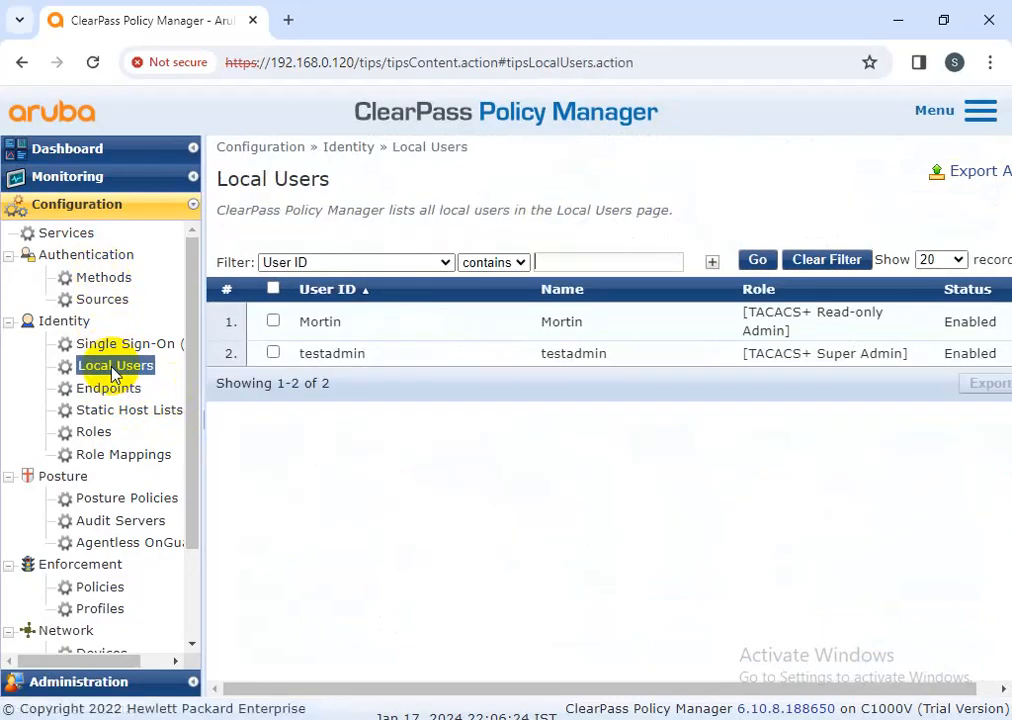
Try switching the read-only admin's role to TACACS+ Help Desk, cancel, and reopen the user
{"action": "left_click", "coordinate": [568, 324]}
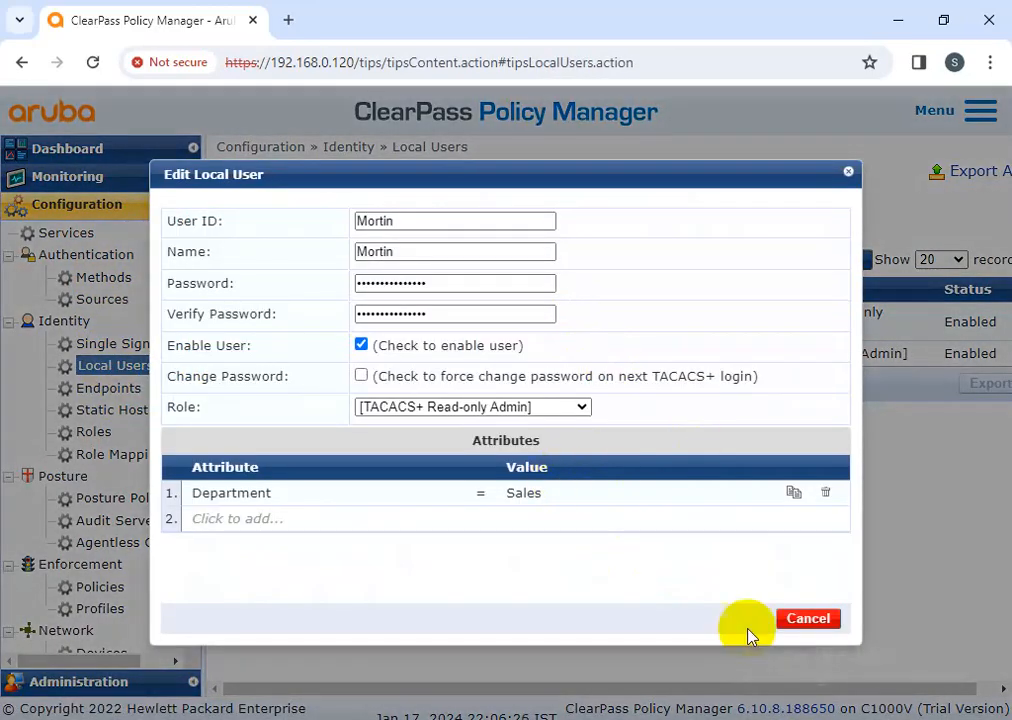
{"action": "left_click", "coordinate": [575, 410]}
{"action": "left_click", "coordinate": [413, 355]}
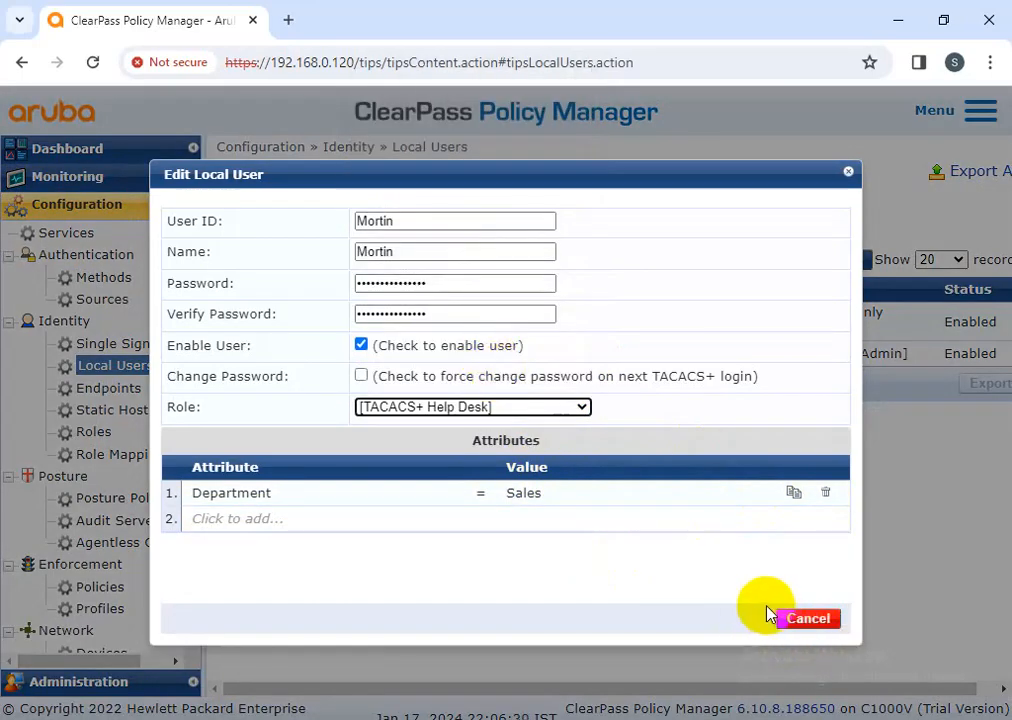
{"action": "left_click", "coordinate": [798, 619]}
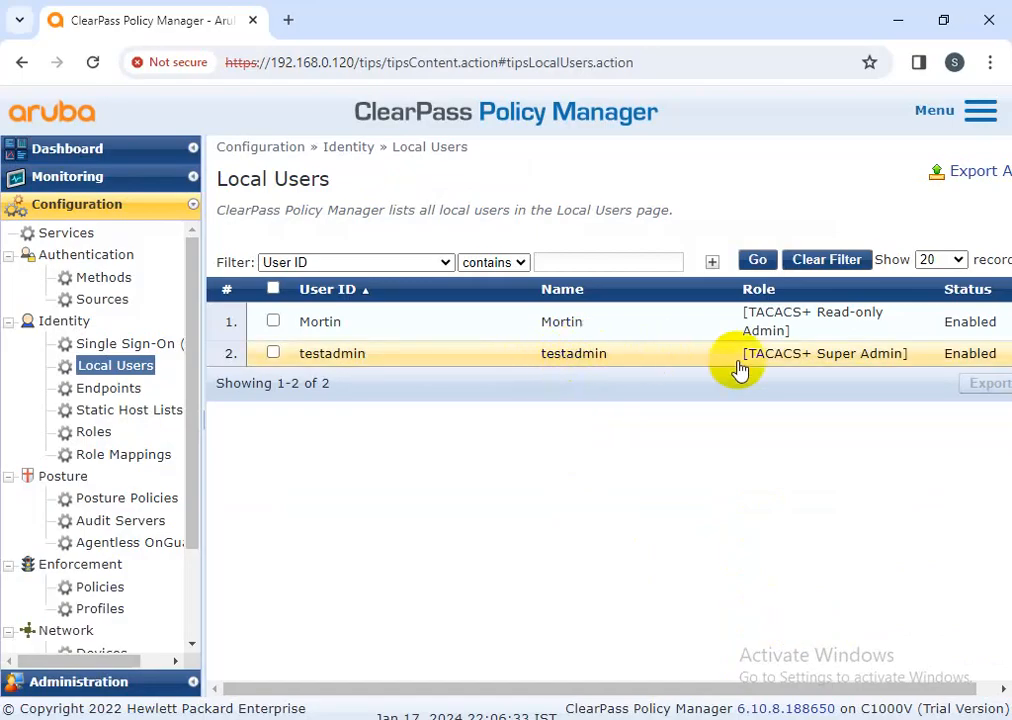
{"action": "left_click", "coordinate": [564, 328]}
Close the read-only admin's settings unsaved, visit Services, then return to Local Users
{"action": "left_click", "coordinate": [810, 617]}
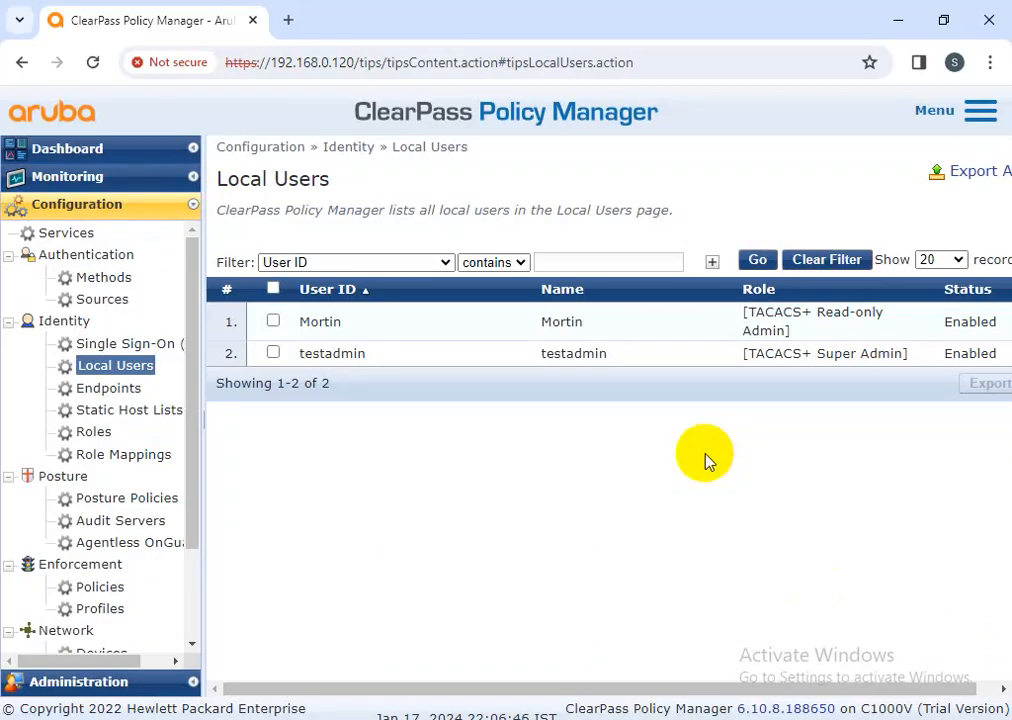
{"action": "left_click", "coordinate": [77, 236]}
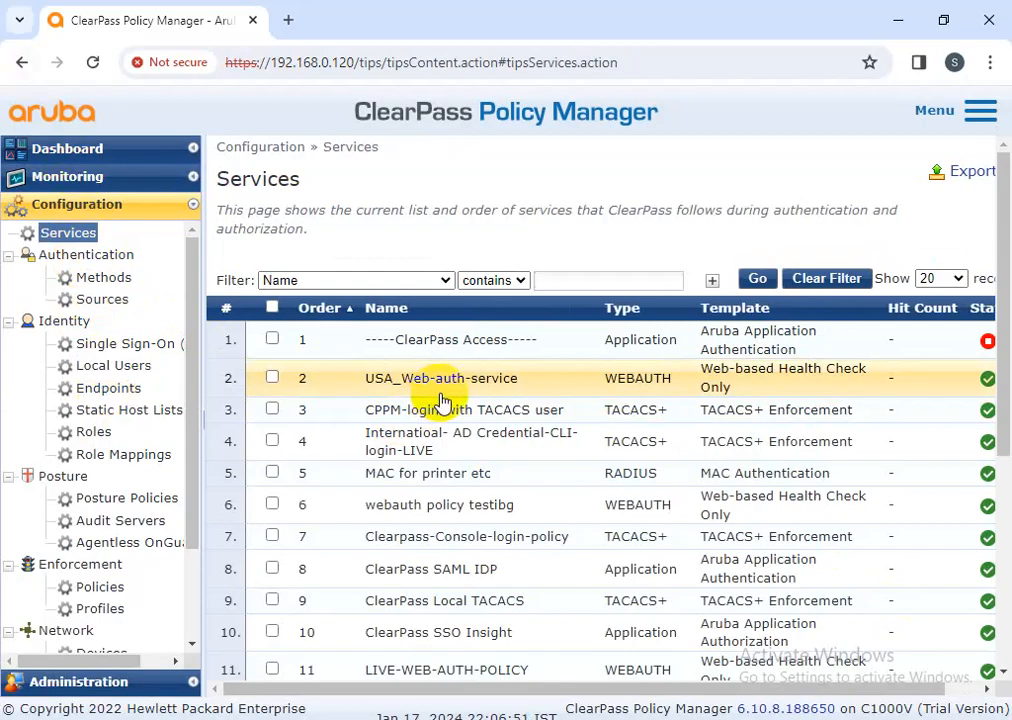
{"action": "left_click", "coordinate": [100, 370]}
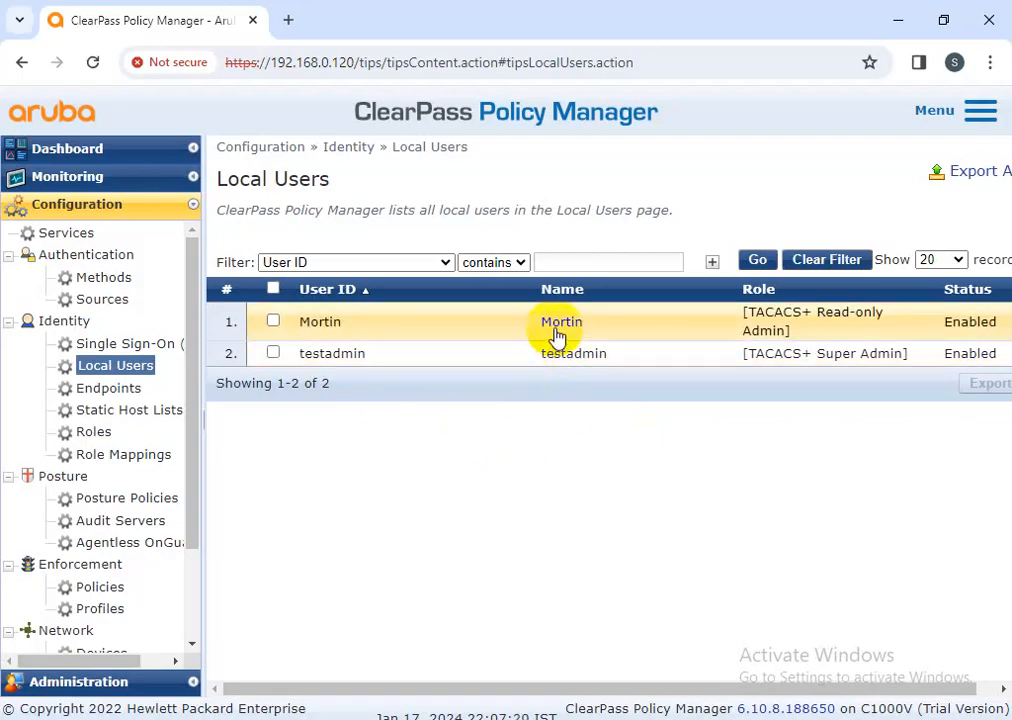
Open and close the read-only admin and Super Admin accounts without changes, then go to Services
{"action": "left_click", "coordinate": [556, 327]}
{"action": "left_click", "coordinate": [830, 628]}
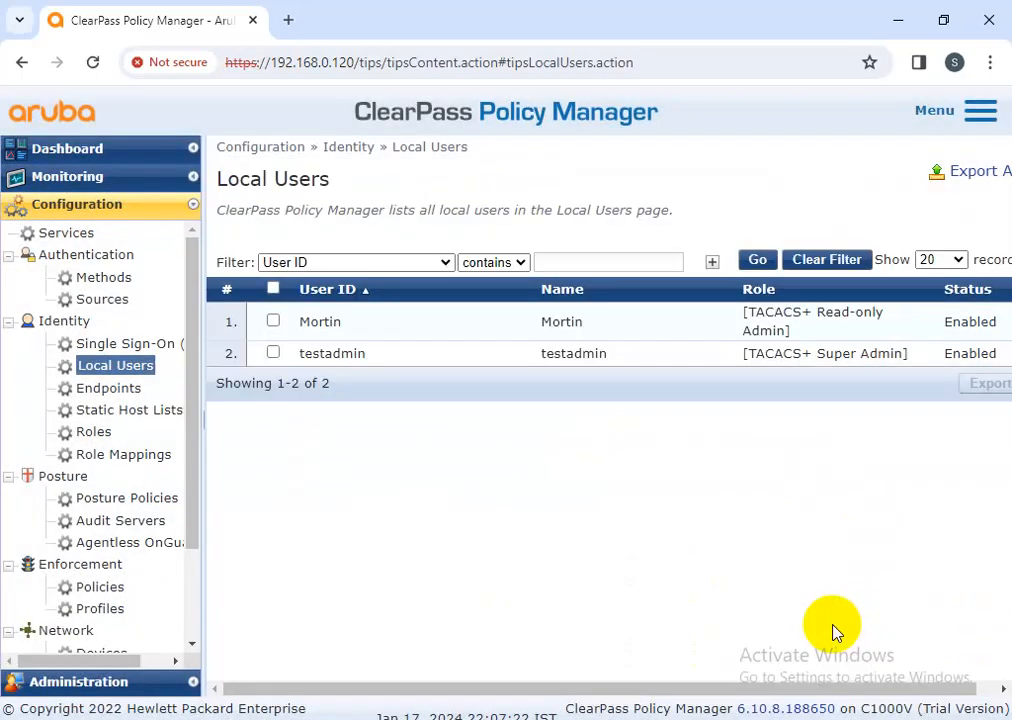
{"action": "left_click", "coordinate": [545, 337]}
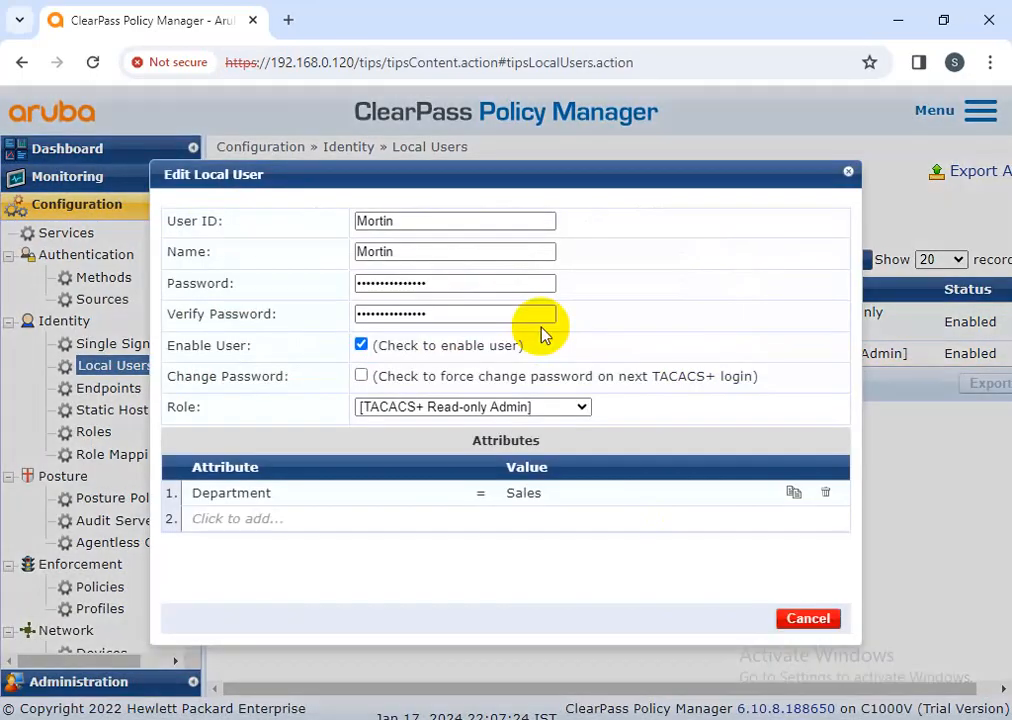
{"action": "left_click", "coordinate": [806, 618]}
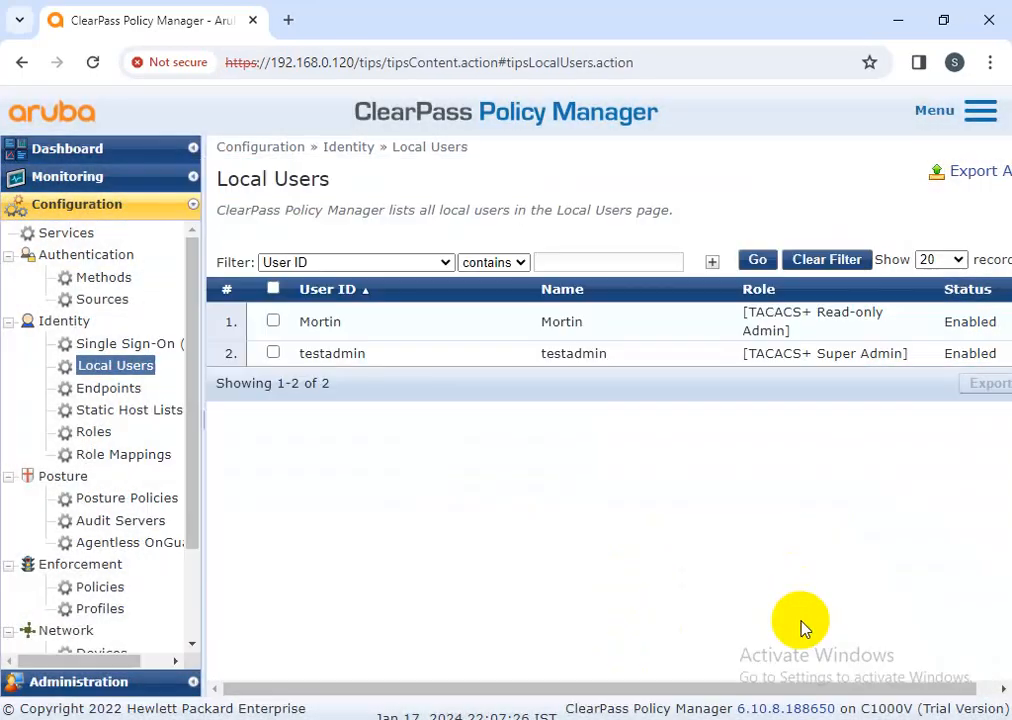
{"action": "left_click", "coordinate": [328, 323]}
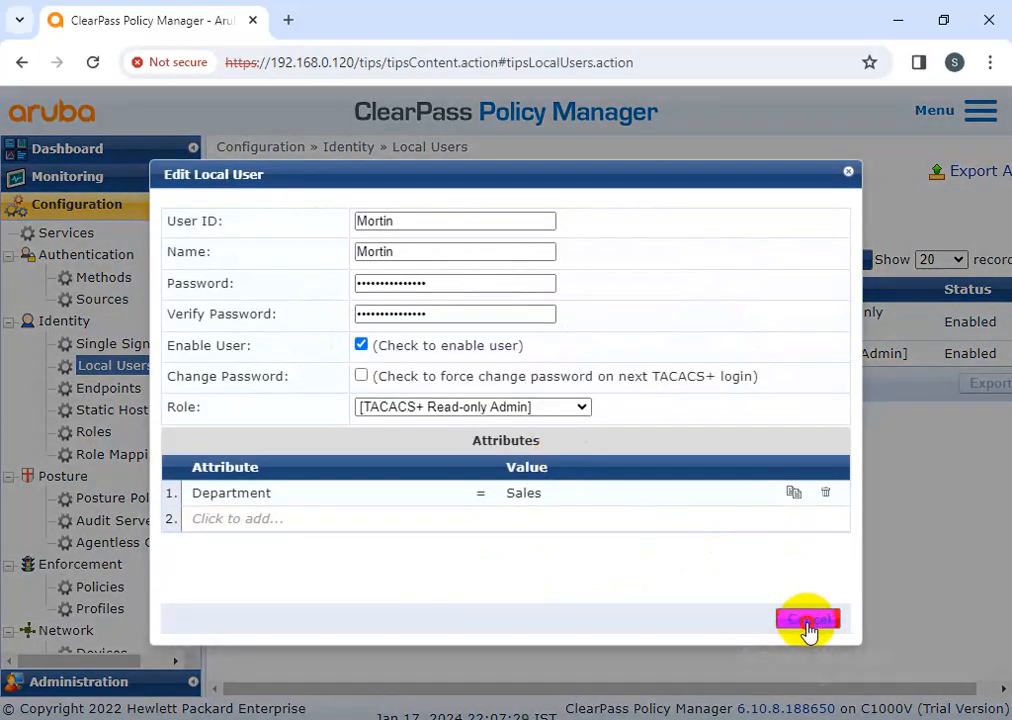
{"action": "left_click", "coordinate": [808, 618]}
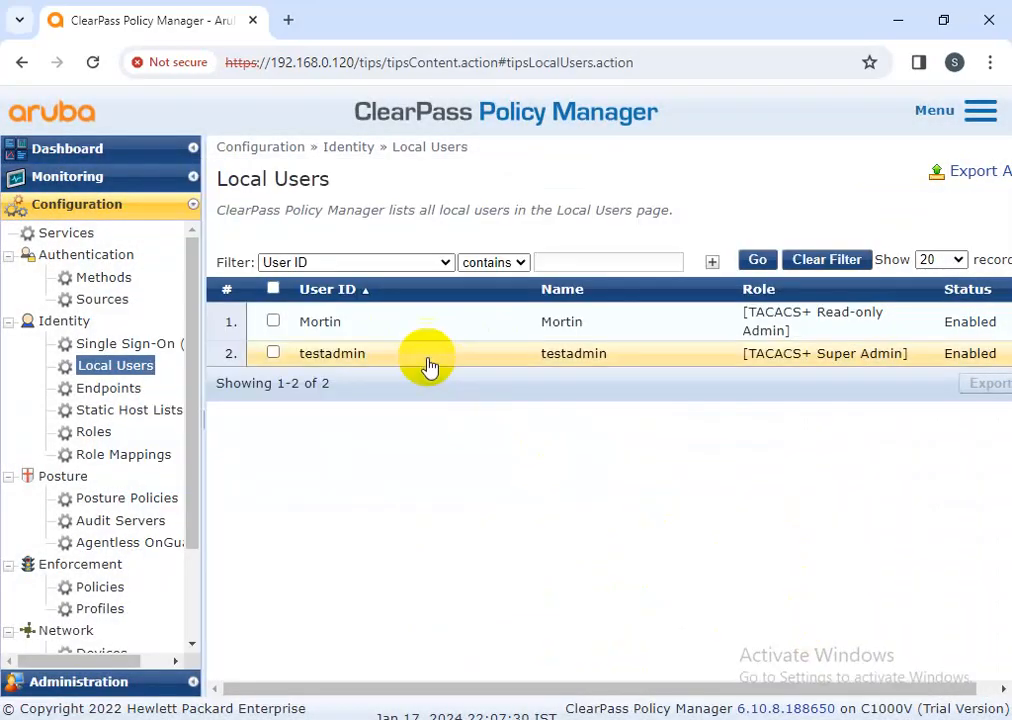
{"action": "left_click", "coordinate": [361, 354]}
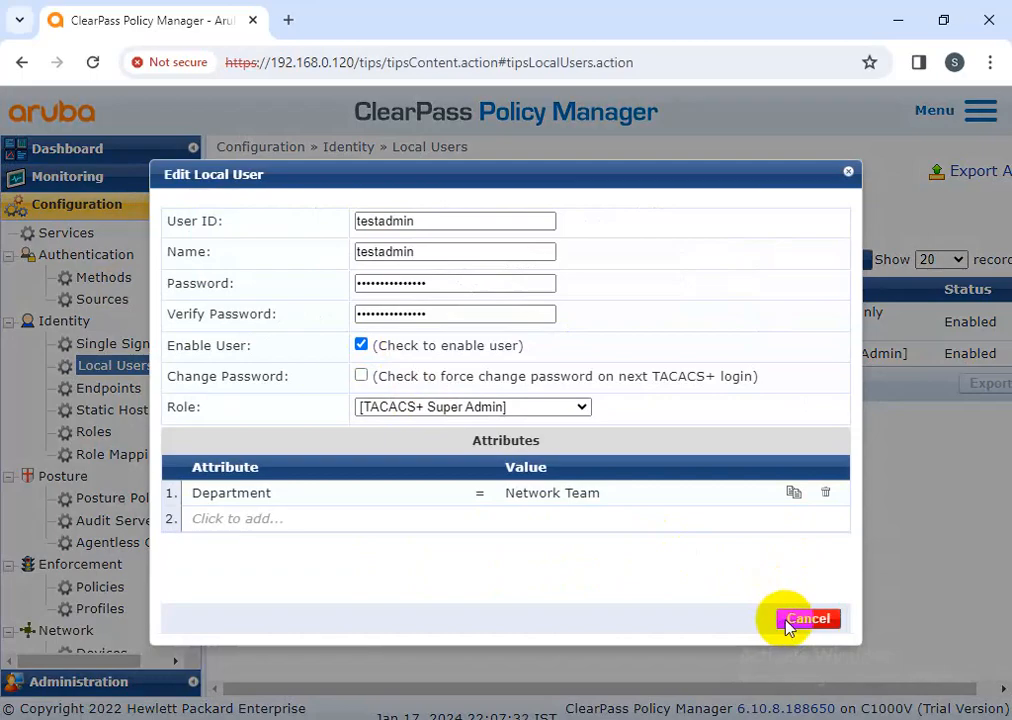
{"action": "left_click", "coordinate": [806, 619]}
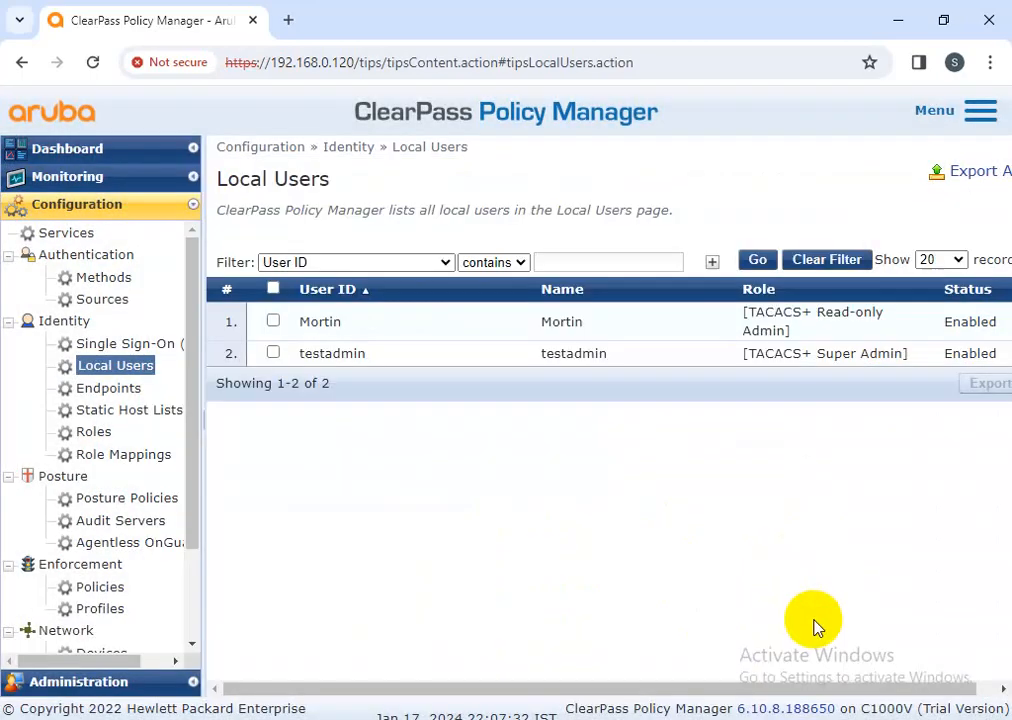
{"action": "left_click", "coordinate": [82, 238]}
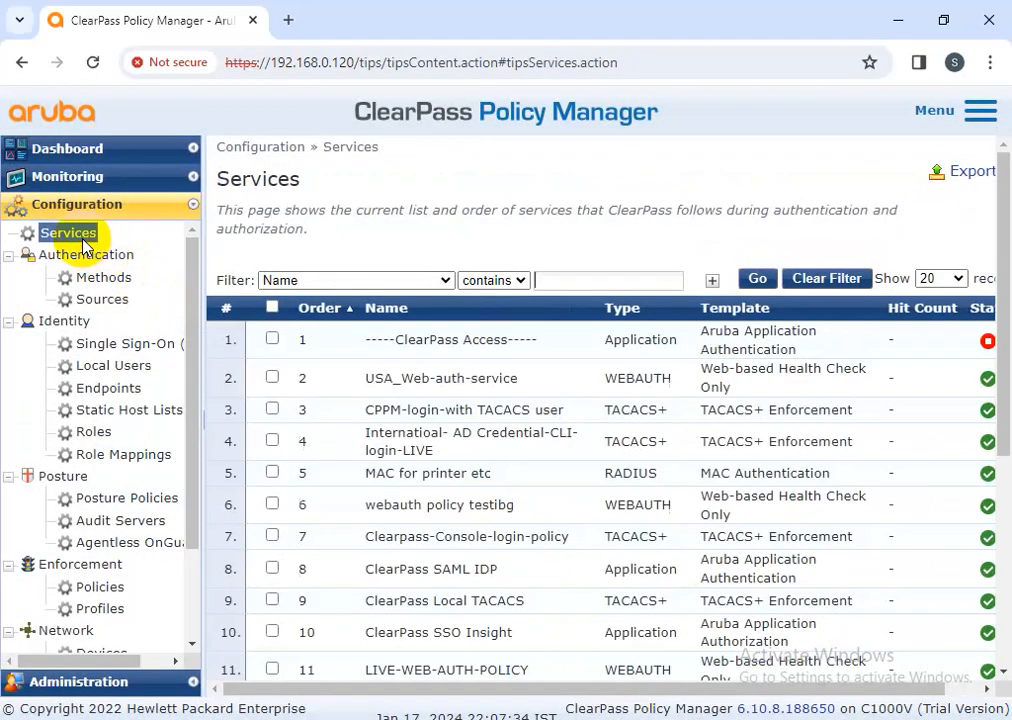
{"action": "left_click", "coordinate": [428, 410]}
{"action": "scroll", "coordinate": [452, 418], "scroll_direction": "down", "scroll_amount": 2}
{"action": "scroll", "coordinate": [463, 420], "scroll_direction": "up", "scroll_amount": 2}
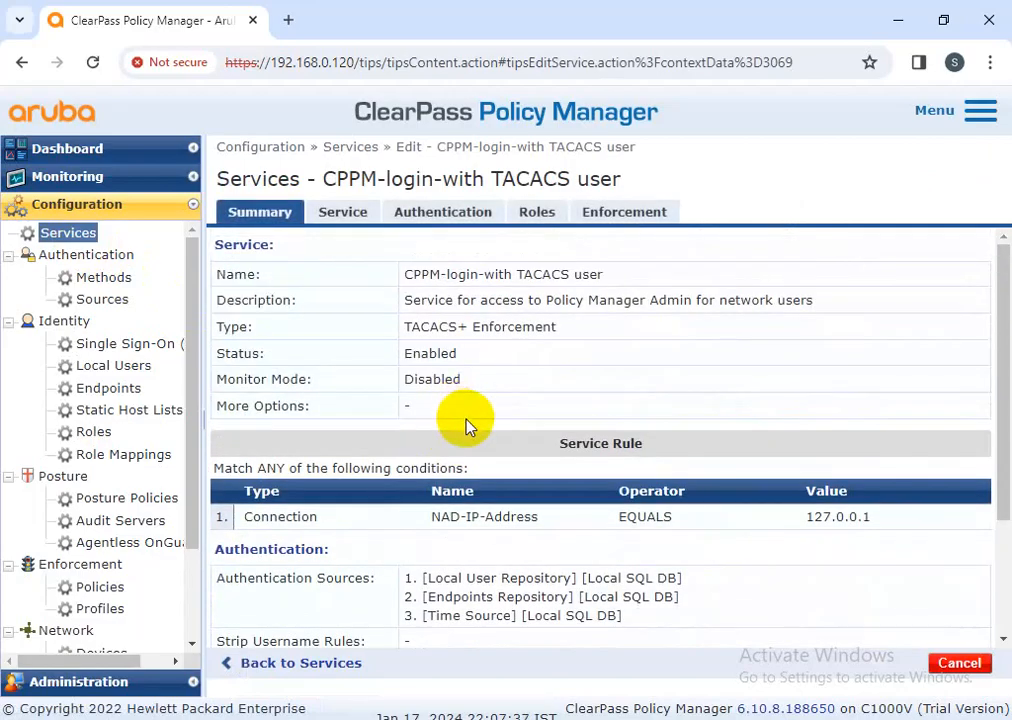
{"action": "scroll", "coordinate": [490, 440], "scroll_direction": "down", "scroll_amount": 3}
{"action": "scroll", "coordinate": [529, 445], "scroll_direction": "up", "scroll_amount": 3}
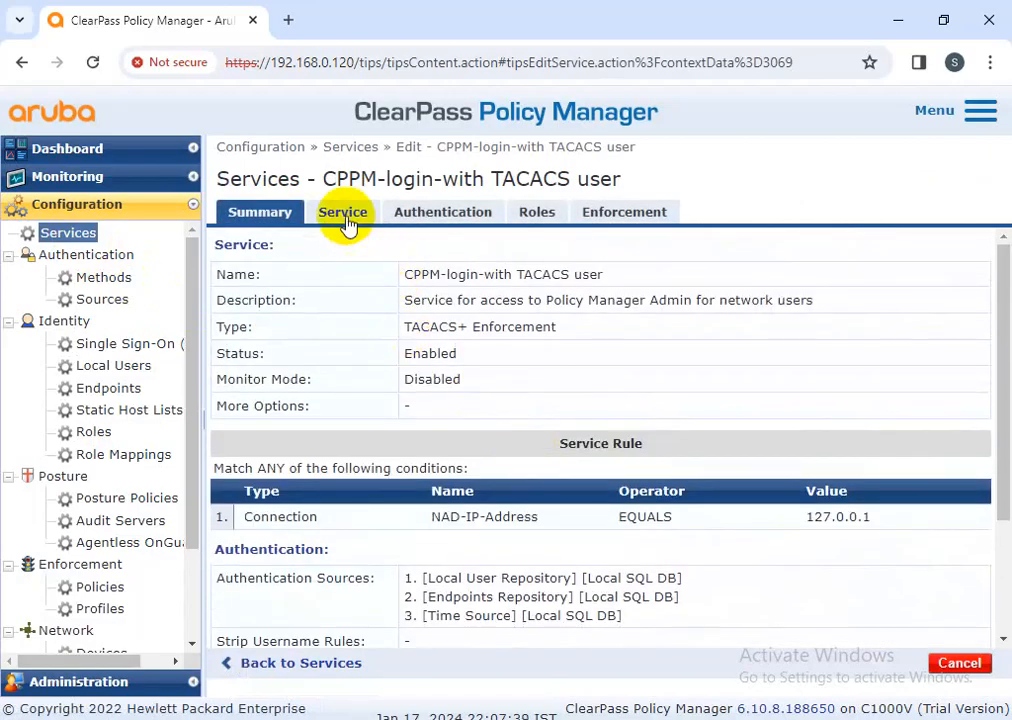
{"action": "left_click", "coordinate": [346, 222]}
{"action": "left_click", "coordinate": [445, 217]}
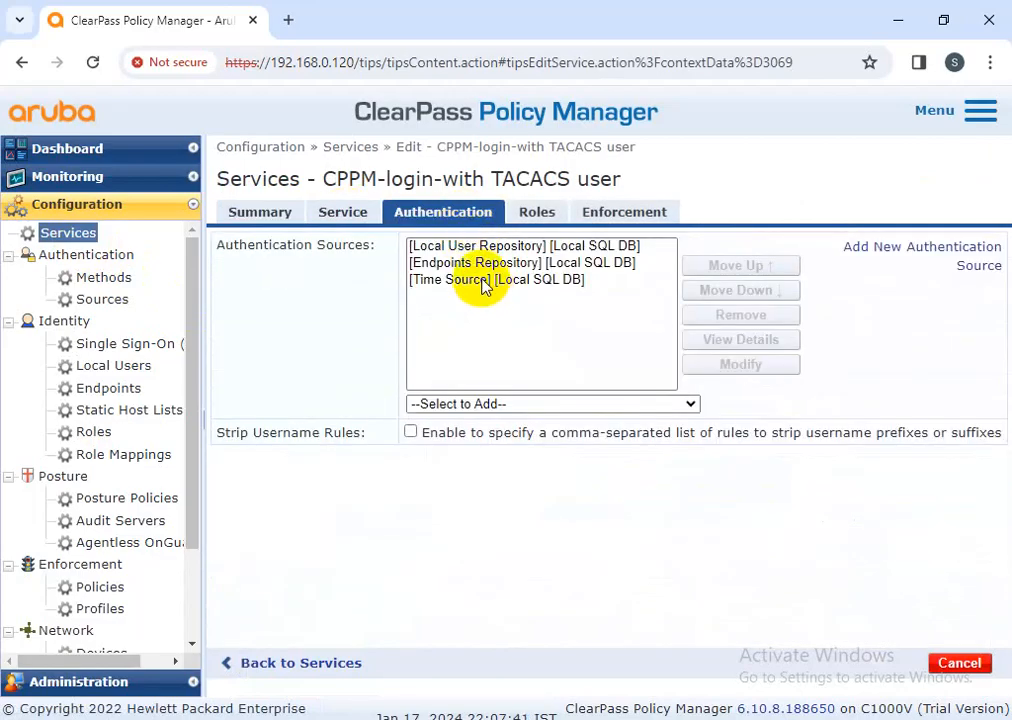
{"action": "left_click", "coordinate": [481, 247]}
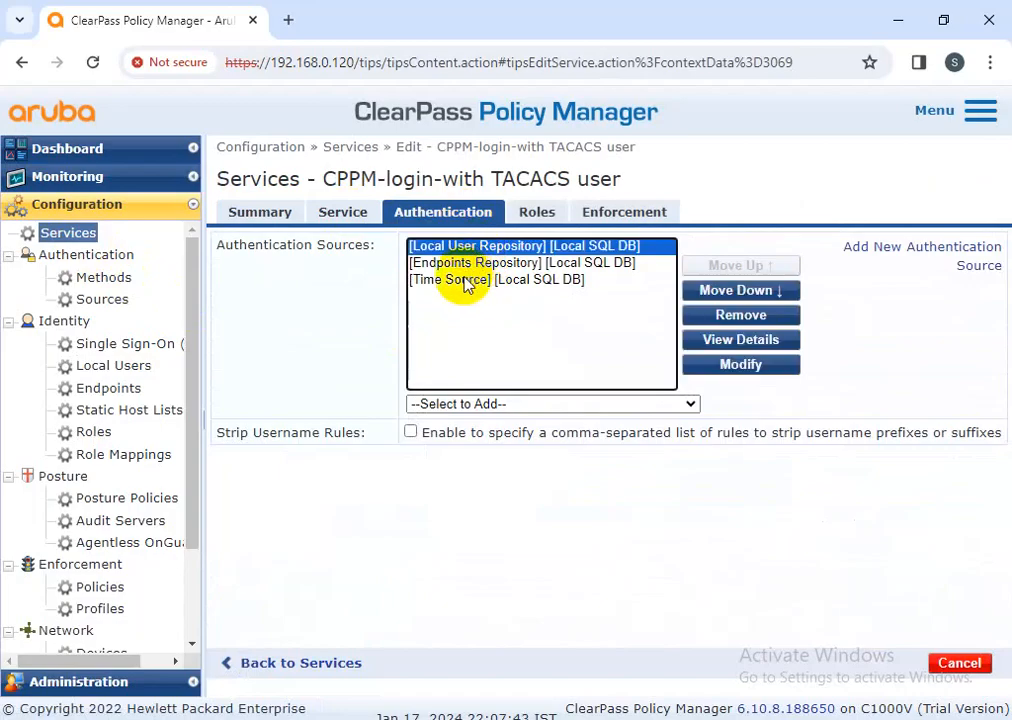
{"action": "left_click", "coordinate": [727, 316]}
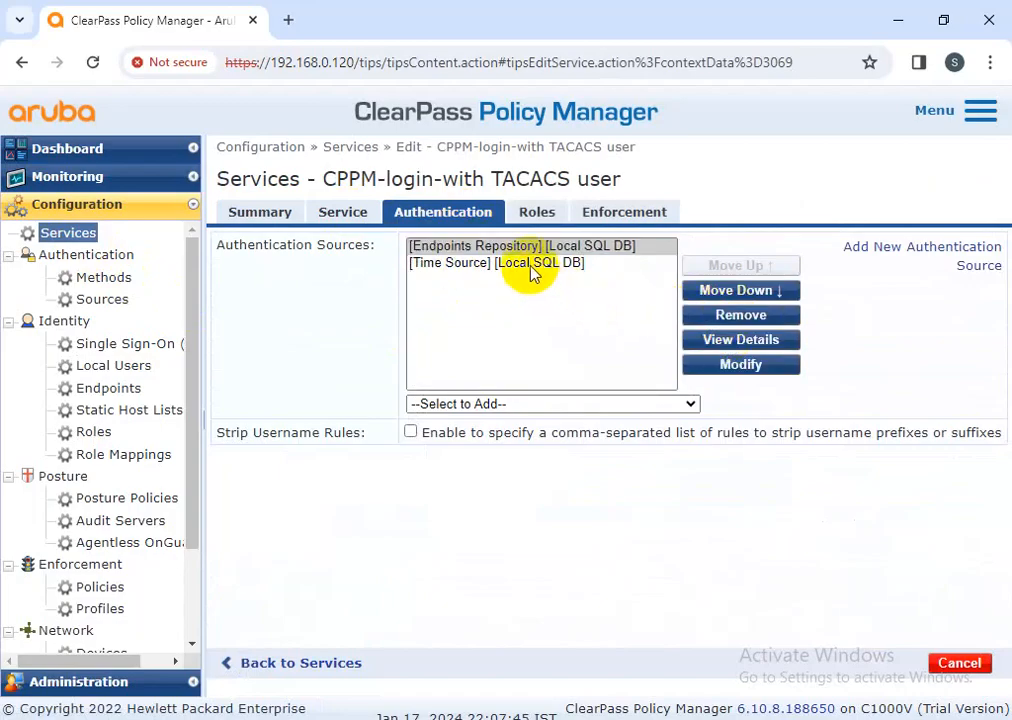
{"action": "left_click", "coordinate": [533, 265]}
{"action": "left_click", "coordinate": [718, 316]}
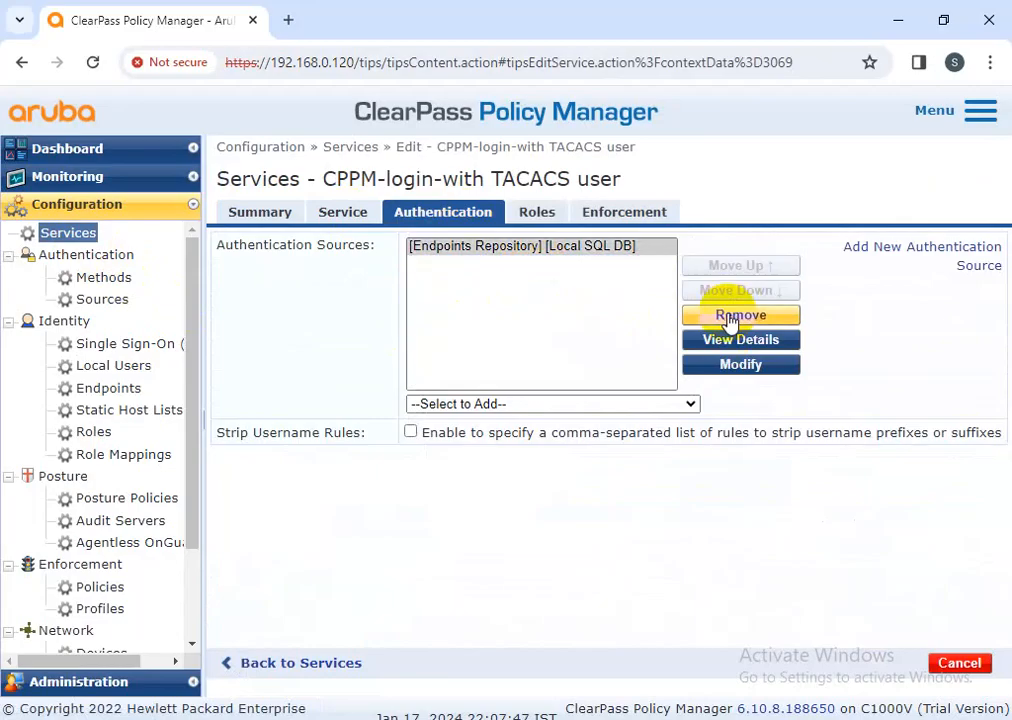
{"action": "left_click", "coordinate": [966, 662]}
{"action": "left_click", "coordinate": [604, 446]}
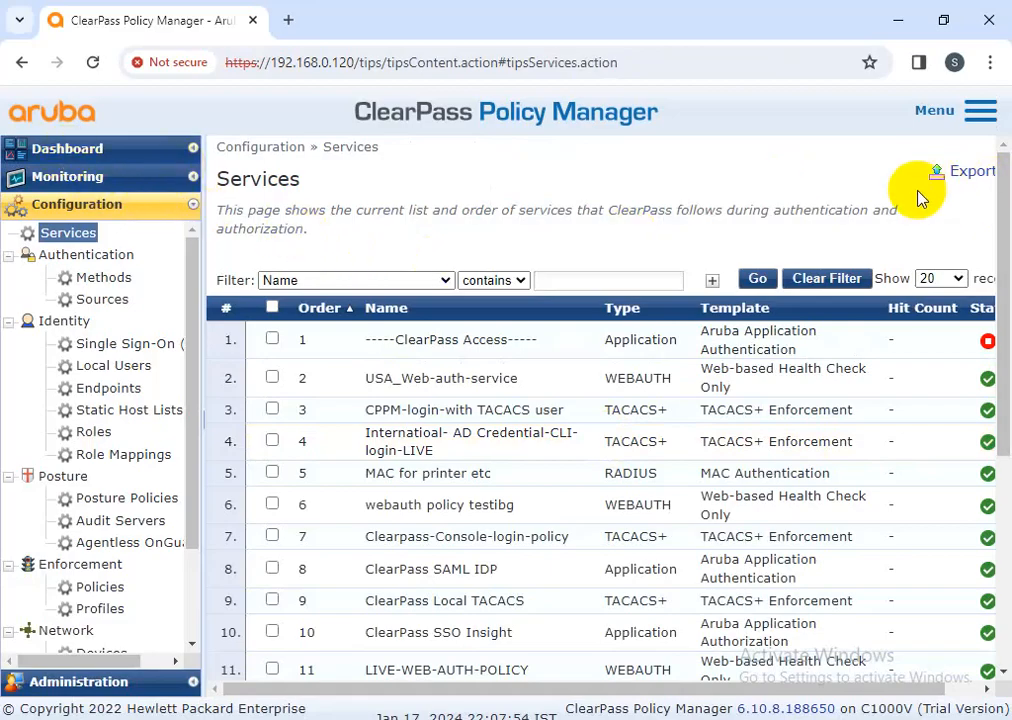
{"action": "left_click", "coordinate": [980, 110]}
Log out and sign back in as the Super Admin account
{"action": "left_click", "coordinate": [873, 322]}
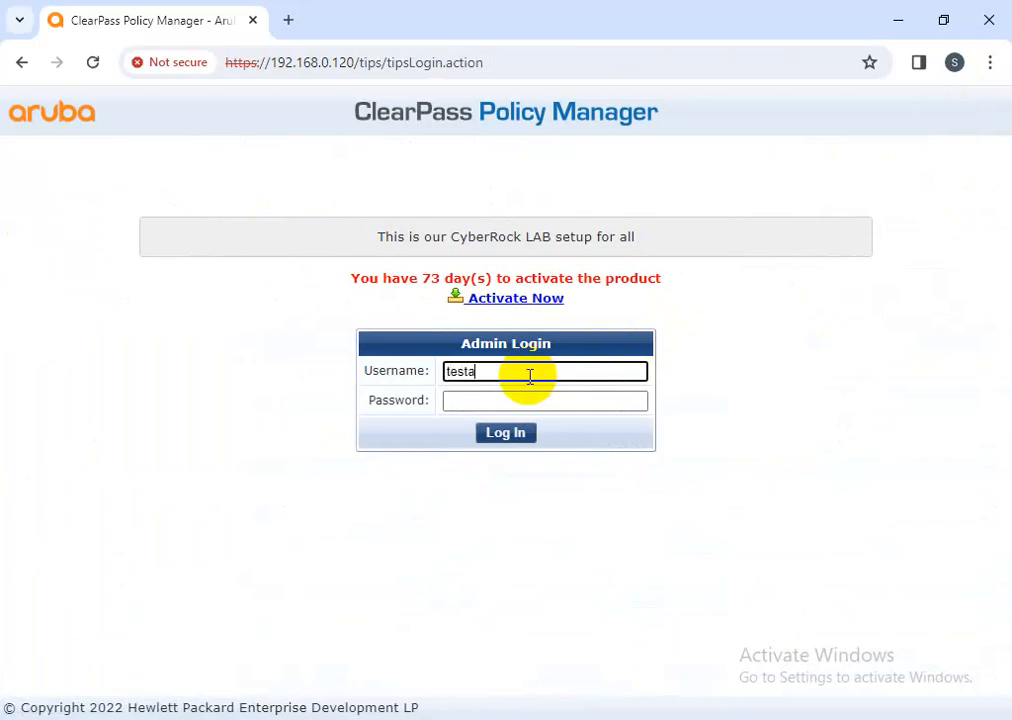
{"action": "type", "text": "in"}
{"action": "key", "text": "Tab"}
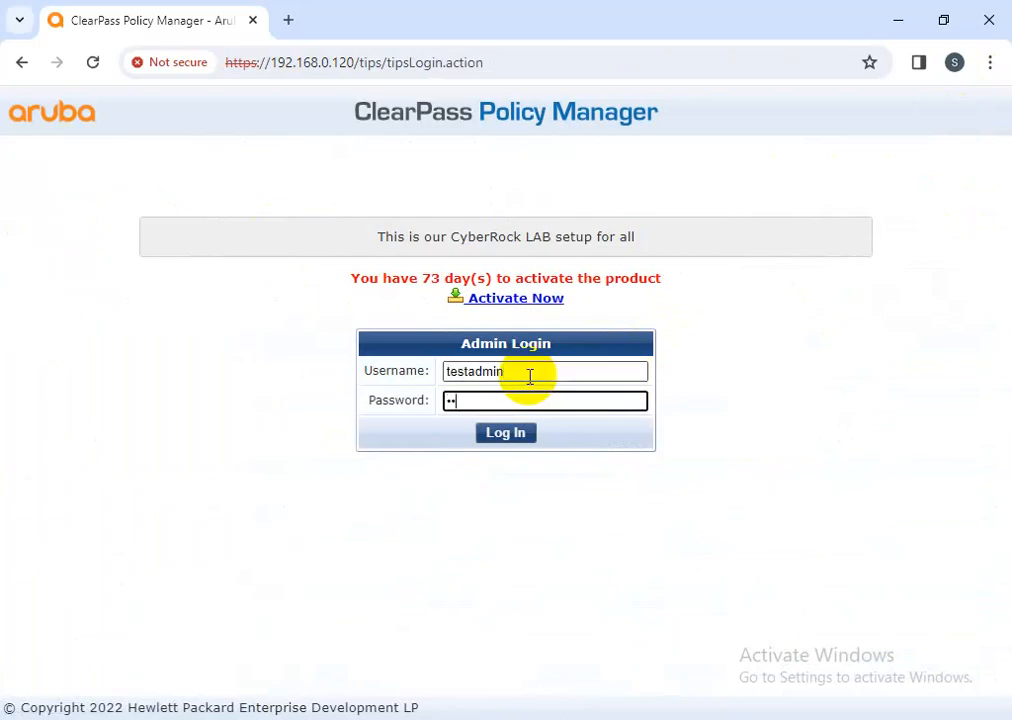
{"action": "key", "text": "Return"}
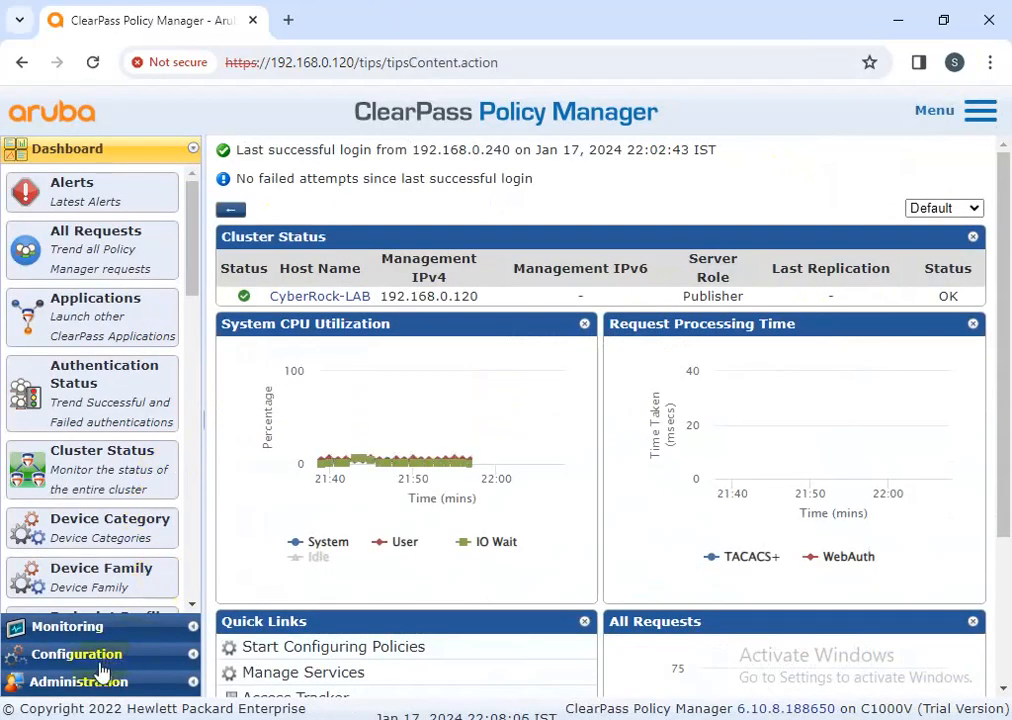
In Access Tracker, open the newest login request and confirm its Policies list Local User Repository
{"action": "left_click", "coordinate": [95, 657]}
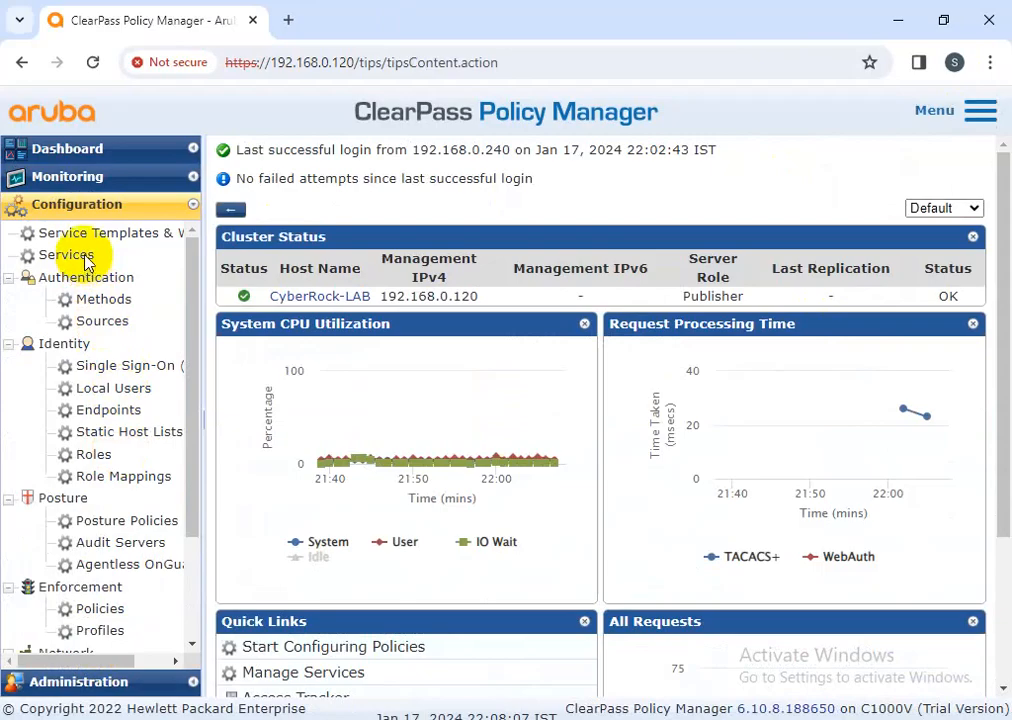
{"action": "left_click", "coordinate": [86, 178]}
{"action": "left_click", "coordinate": [122, 224]}
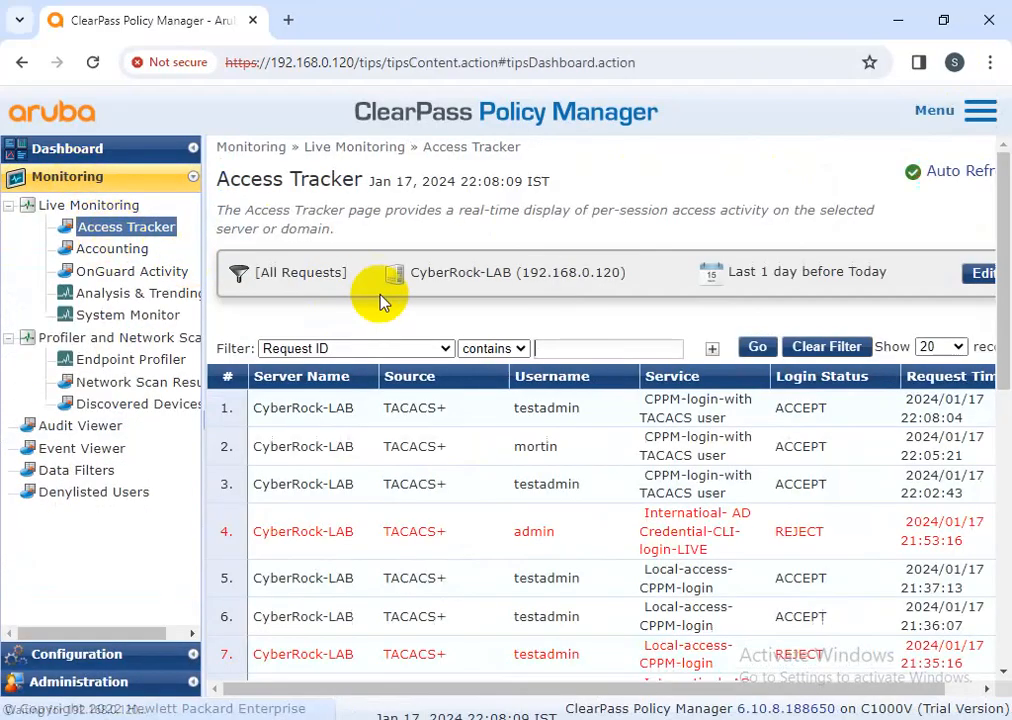
{"action": "left_click", "coordinate": [558, 407]}
{"action": "left_click", "coordinate": [314, 220]}
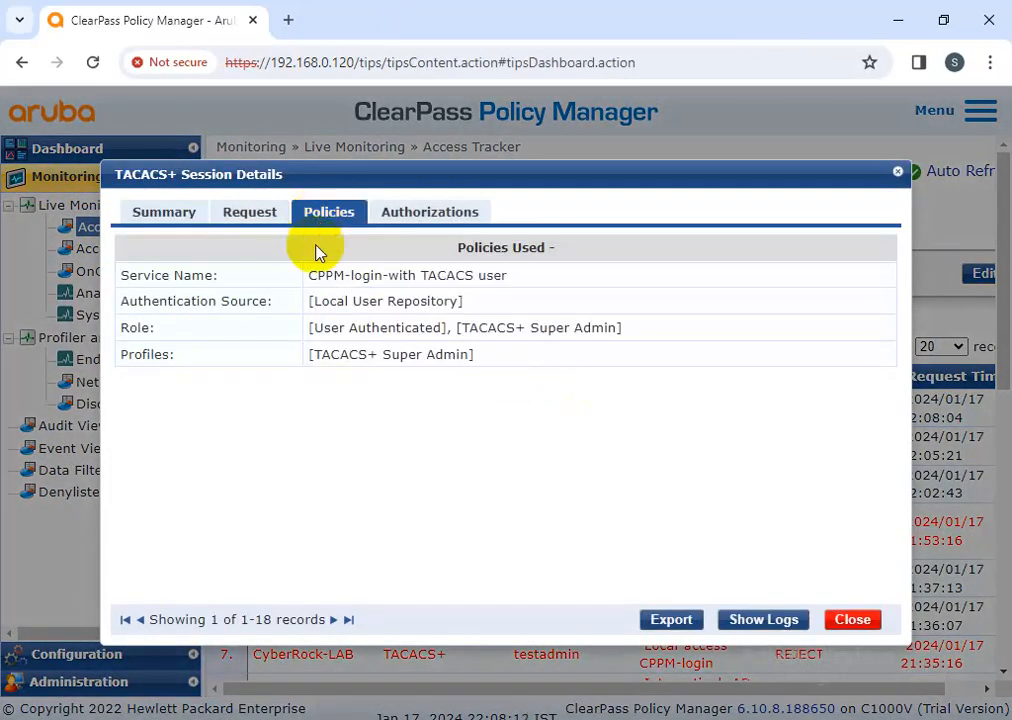
{"action": "left_click_drag", "start_coordinate": [308, 301], "coordinate": [481, 316]}
{"action": "left_click", "coordinate": [848, 620]}
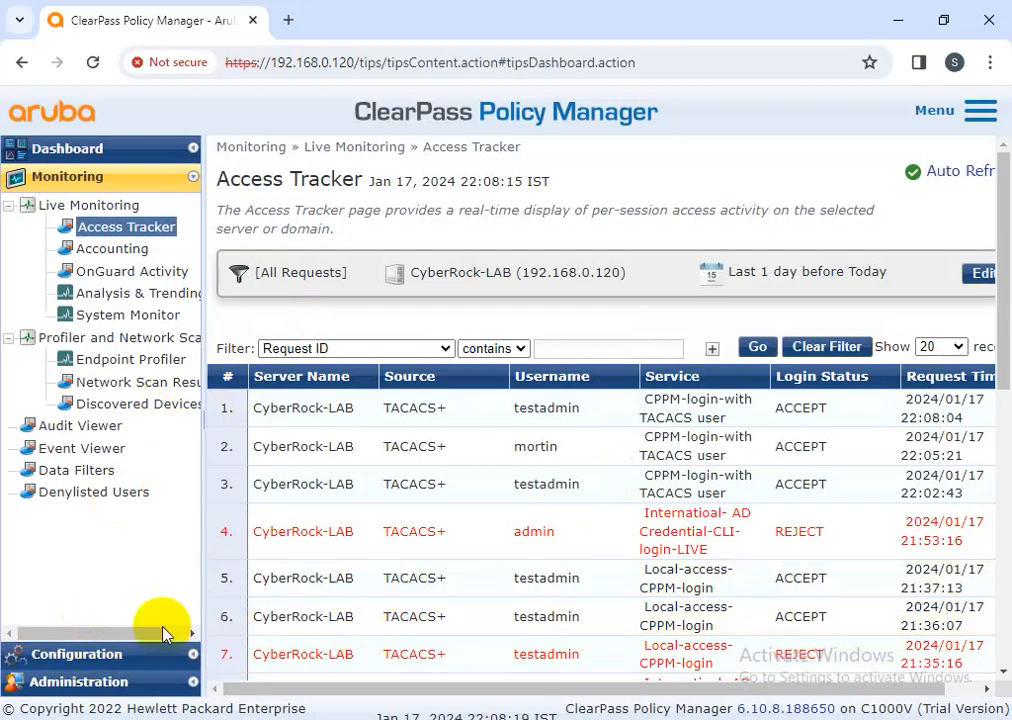
{"action": "left_click", "coordinate": [110, 655]}
Remove Endpoints Repository and Time Source from the CPPM-login-with TACACS user service, then save
{"action": "left_click", "coordinate": [80, 257]}
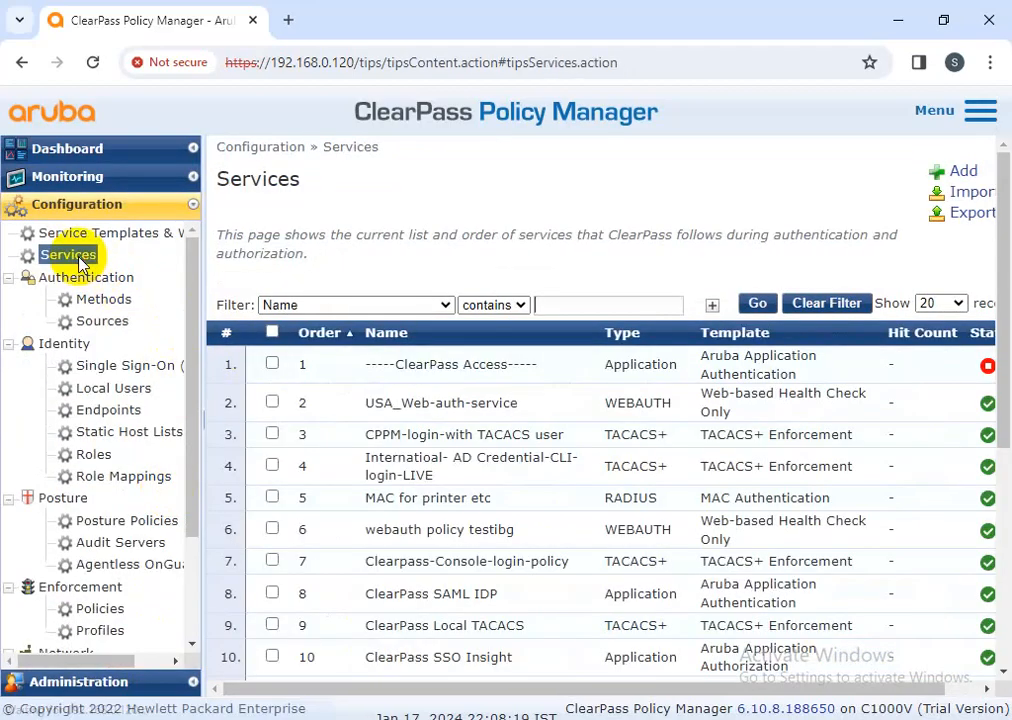
{"action": "left_click", "coordinate": [458, 447]}
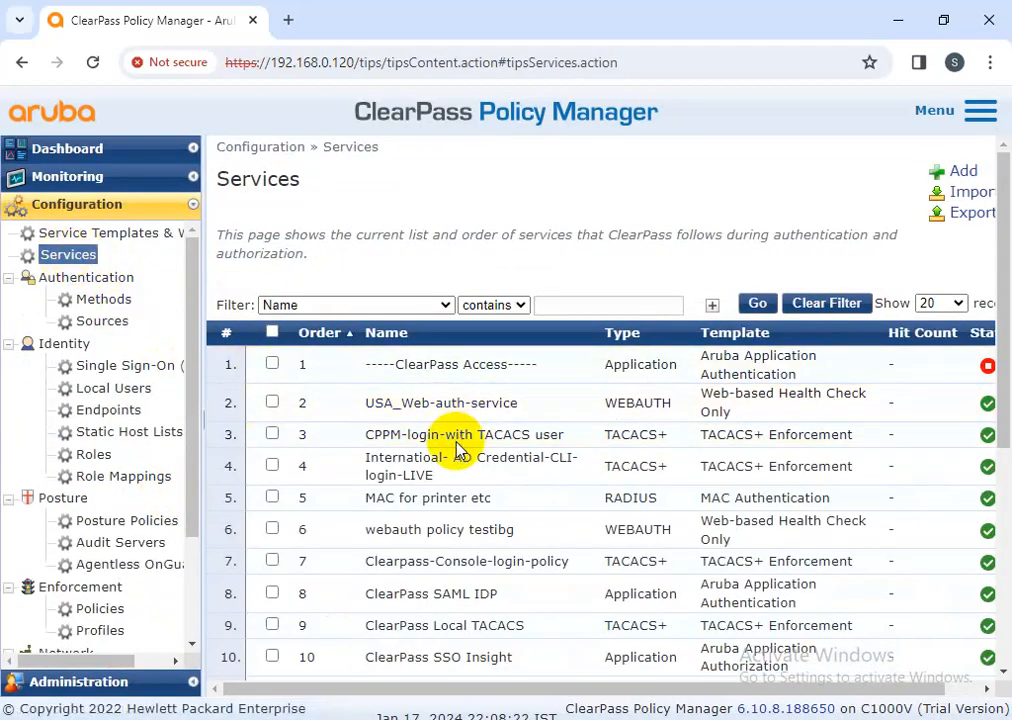
{"action": "left_click", "coordinate": [443, 213]}
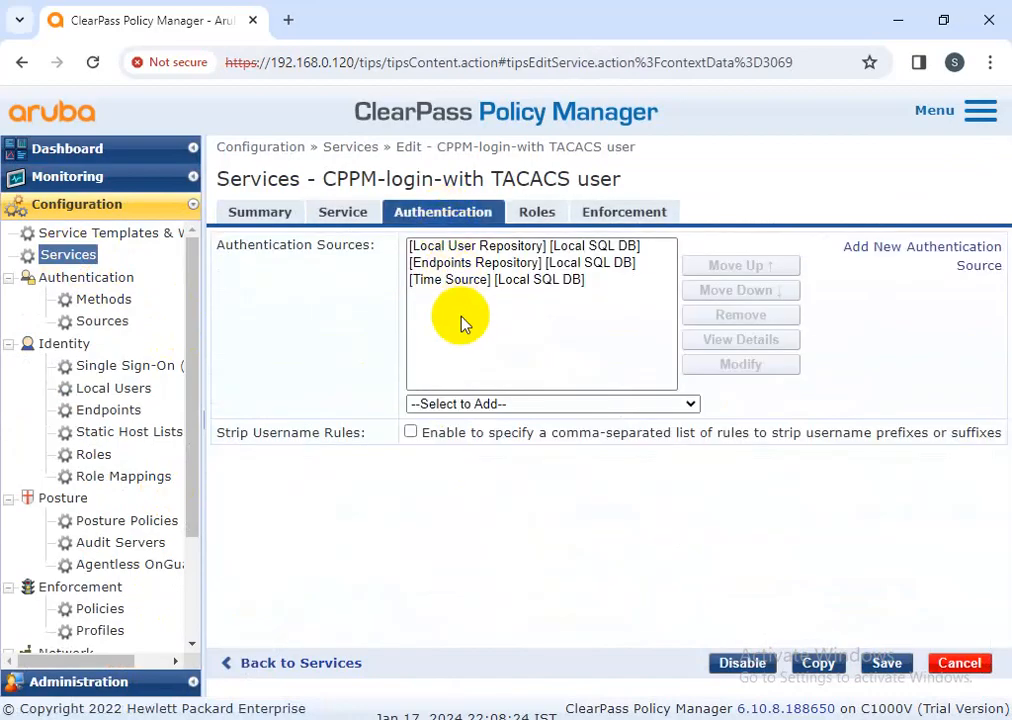
{"action": "left_click", "coordinate": [445, 262]}
{"action": "left_click", "coordinate": [716, 318]}
{"action": "left_click", "coordinate": [474, 263]}
{"action": "left_click", "coordinate": [722, 315]}
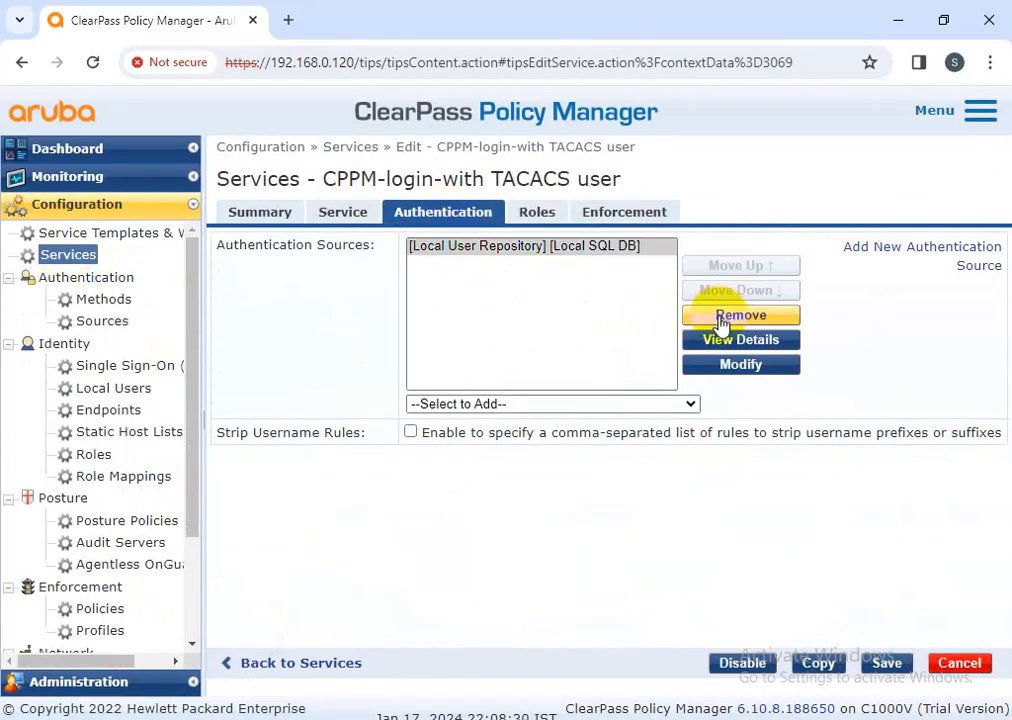
{"action": "left_click", "coordinate": [892, 666]}
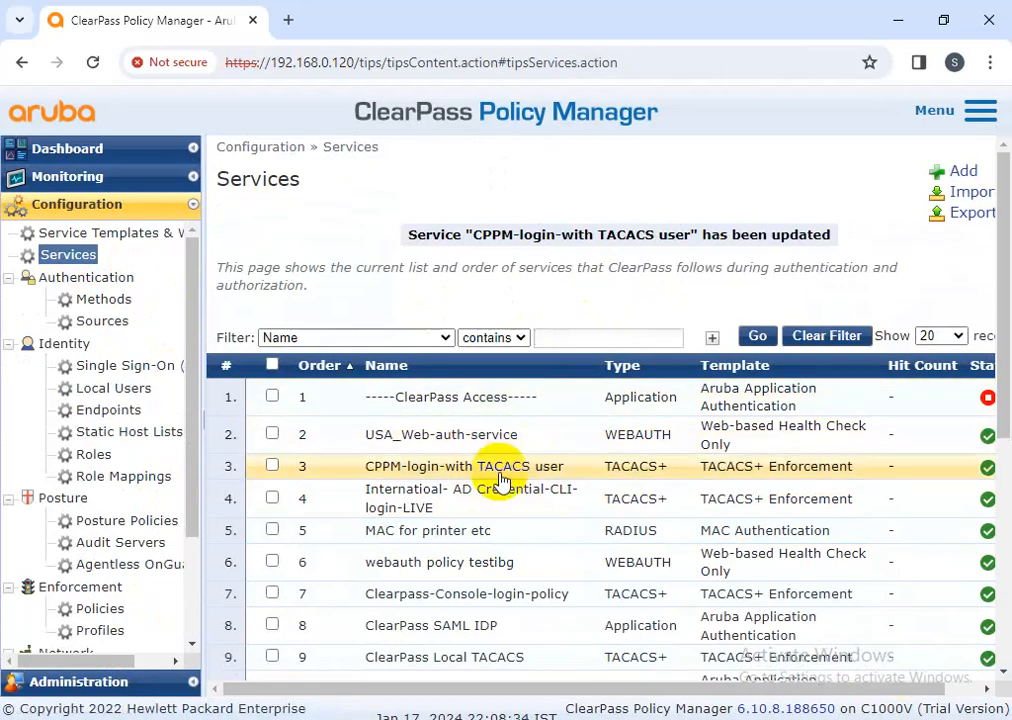
Reopen the service, verify only Local User Repository remains, and save again
{"action": "left_click", "coordinate": [422, 467]}
{"action": "left_click", "coordinate": [422, 222]}
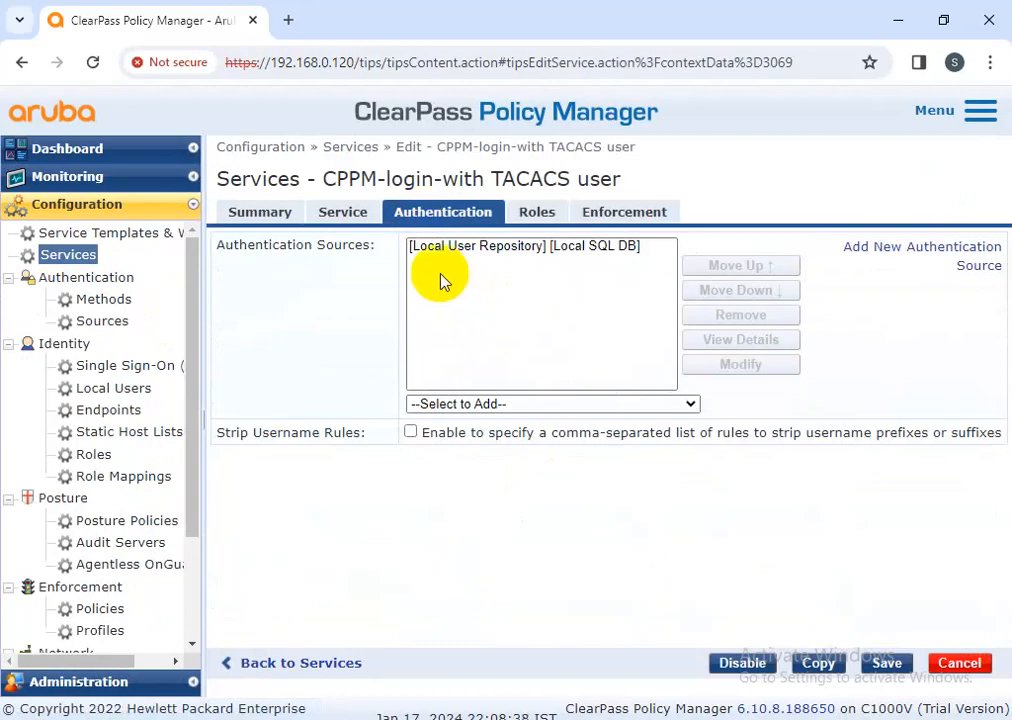
{"action": "left_click", "coordinate": [886, 663]}
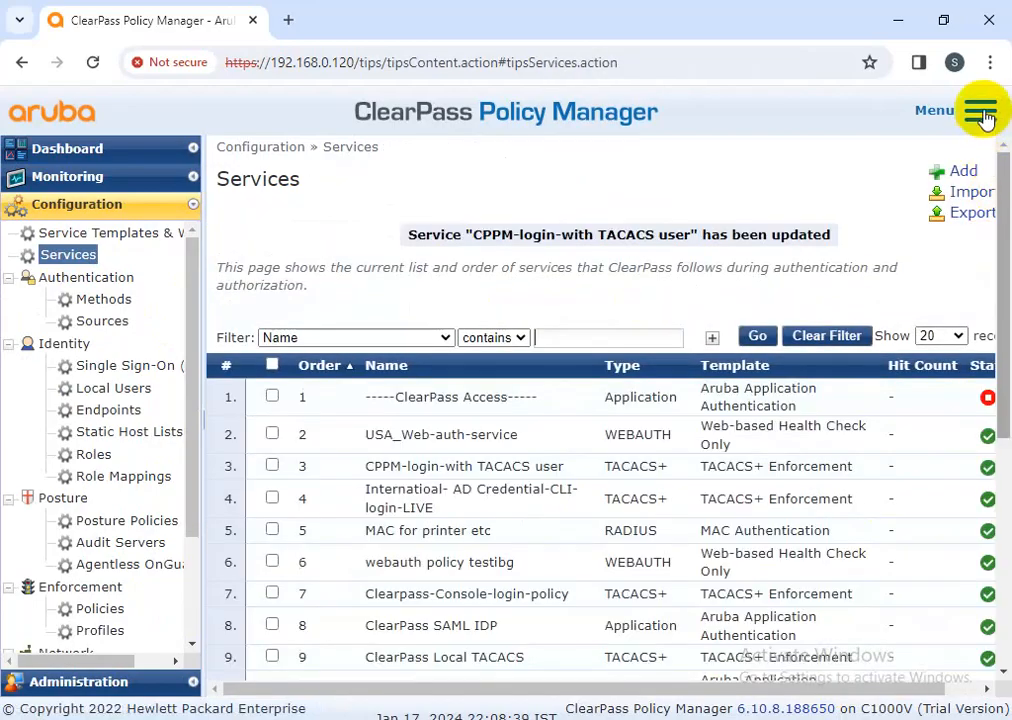
Sign out via the main menu and log in with the read-only admin's credentials
{"action": "left_click", "coordinate": [980, 110]}
{"action": "left_click", "coordinate": [876, 321]}
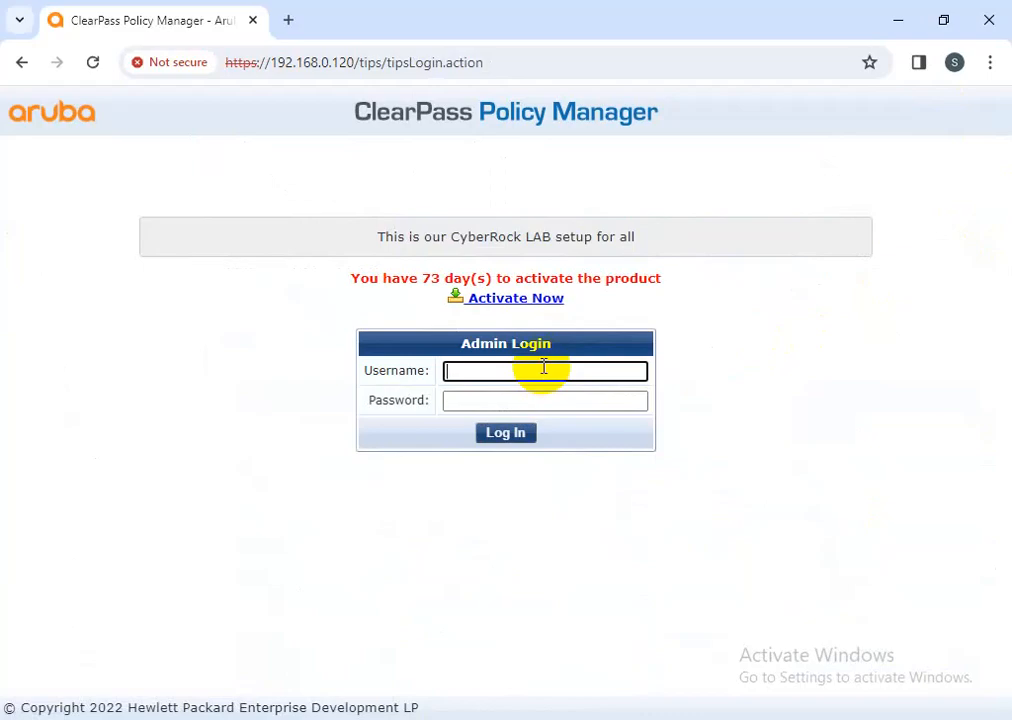
{"action": "key", "text": "Tab"}
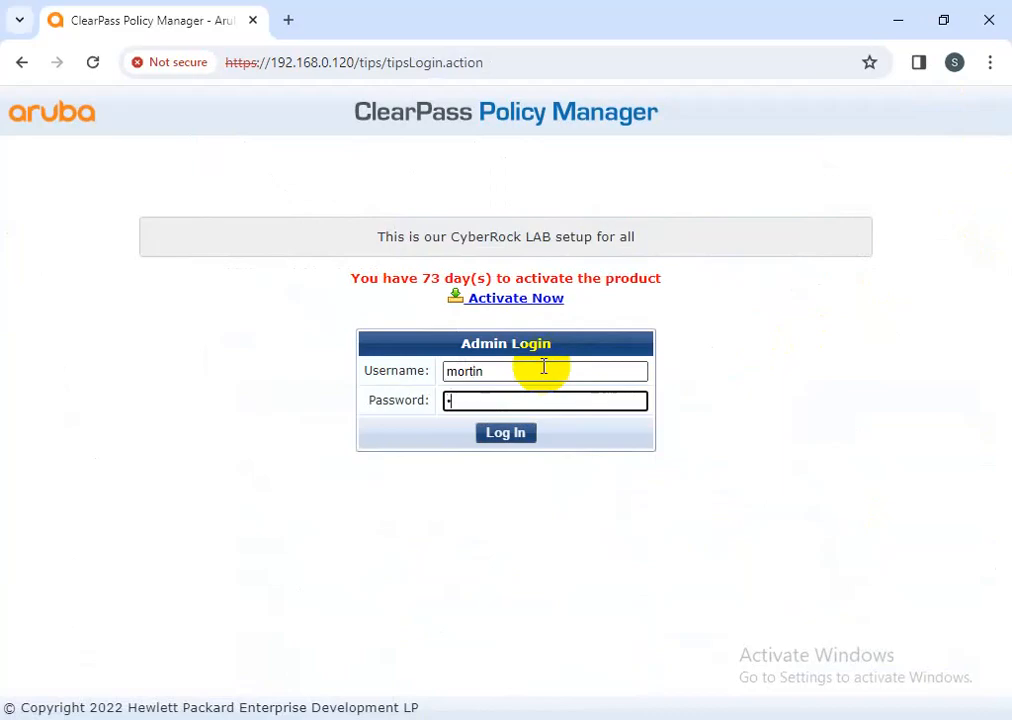
{"action": "key", "text": "Return"}
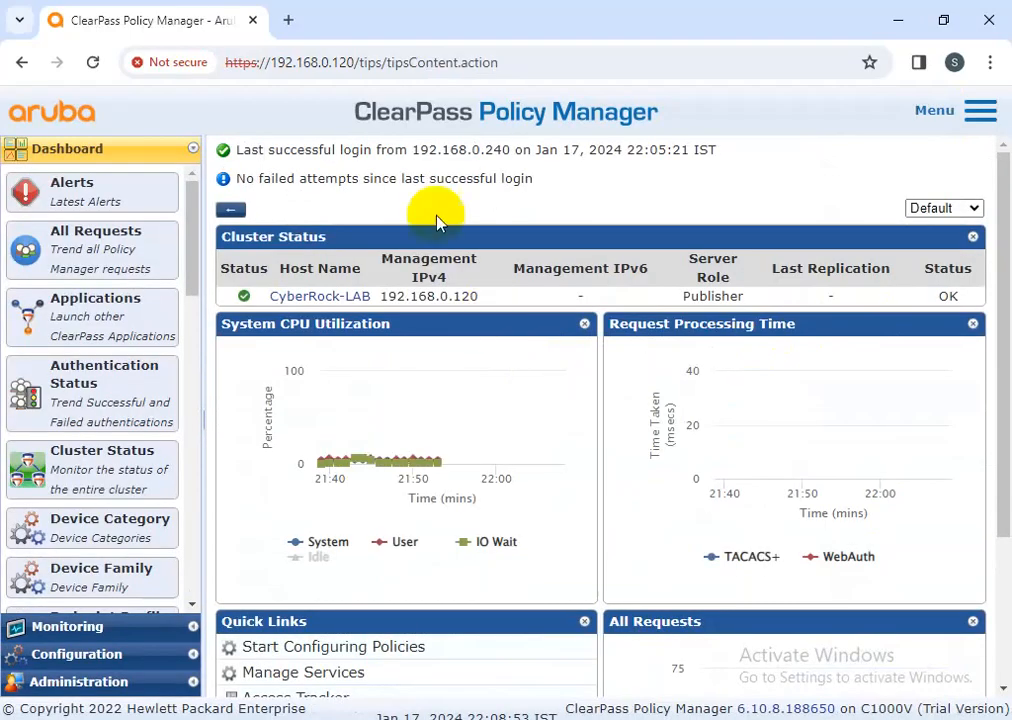
Review the CPPM-login-with TACACS user service's authentication source, roles and enforcement tabs
{"action": "left_click", "coordinate": [76, 659]}
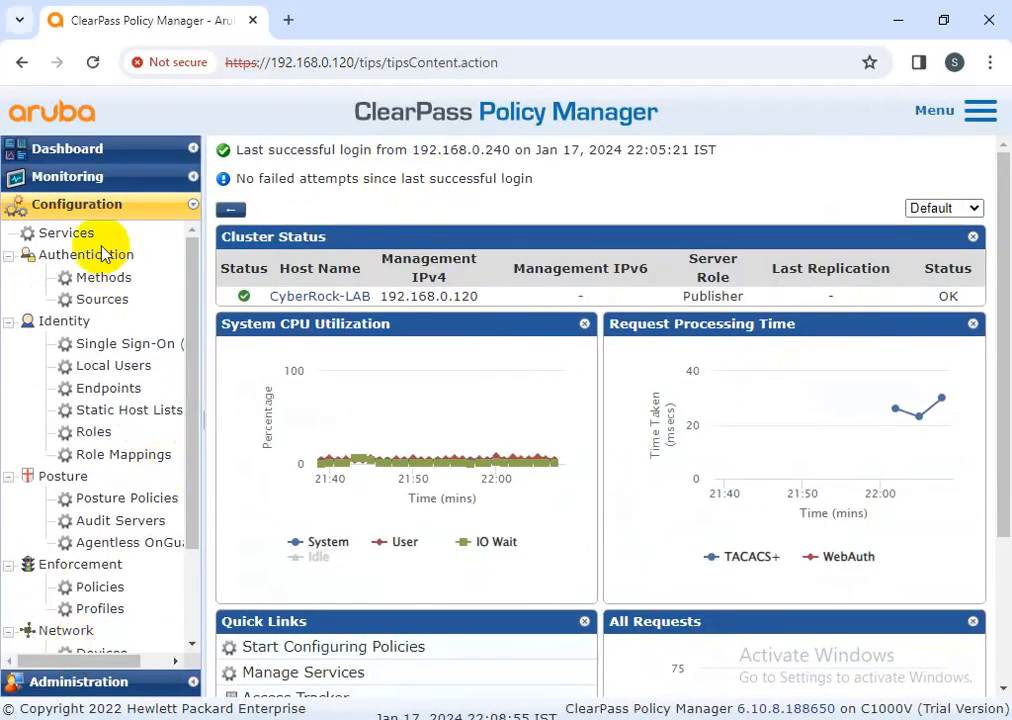
{"action": "left_click", "coordinate": [78, 236]}
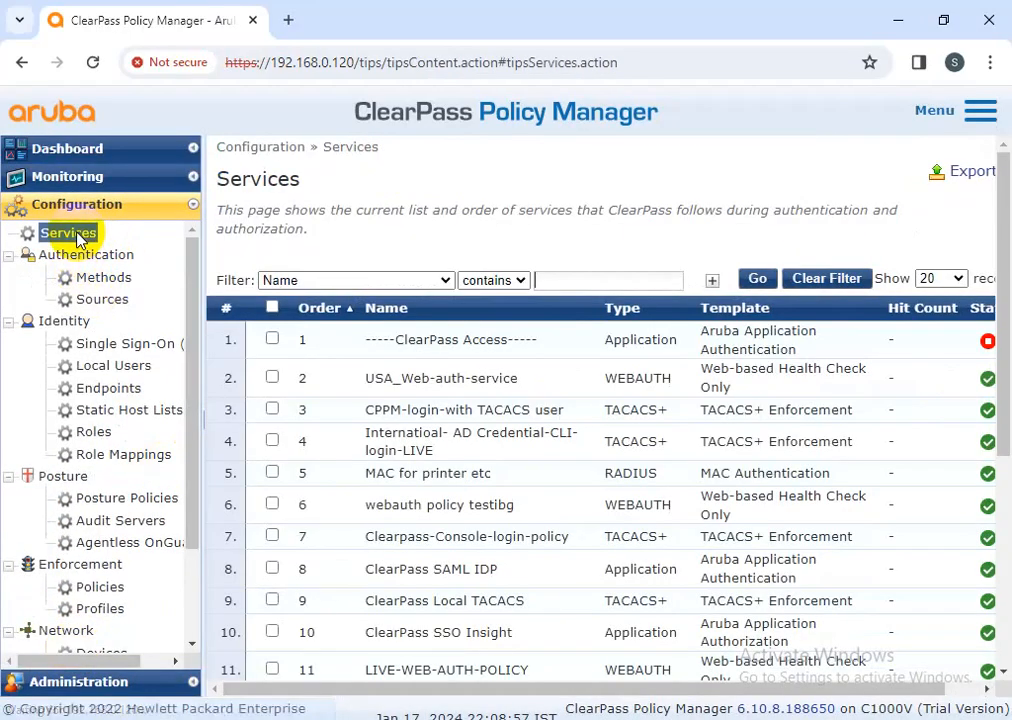
{"action": "left_click", "coordinate": [459, 411]}
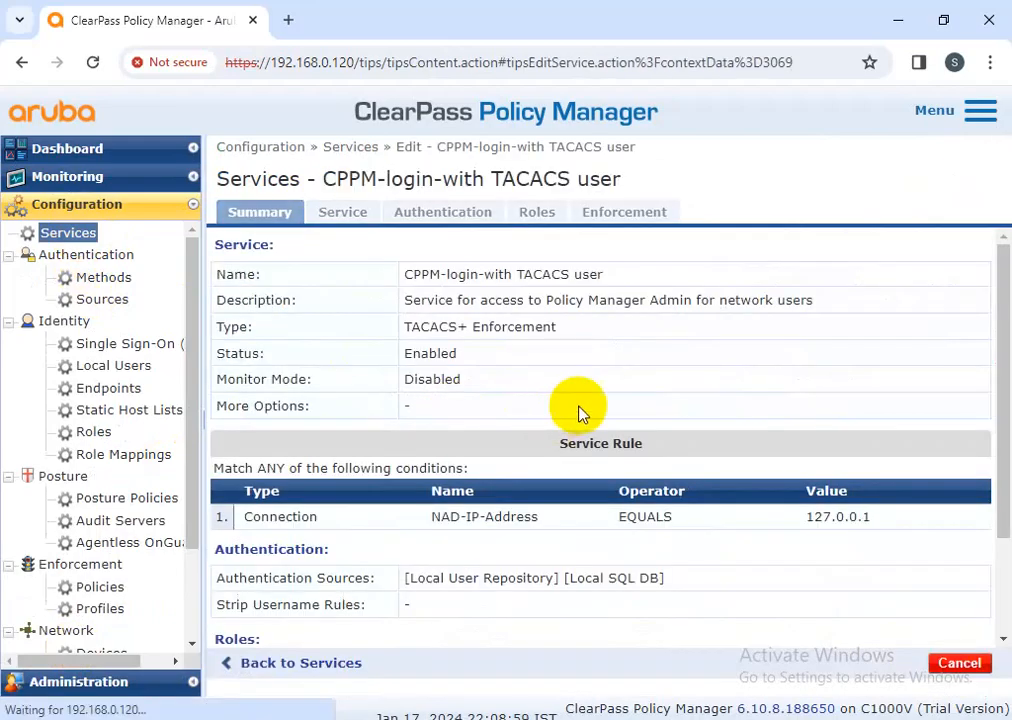
{"action": "left_click", "coordinate": [445, 216]}
{"action": "left_click", "coordinate": [648, 276]}
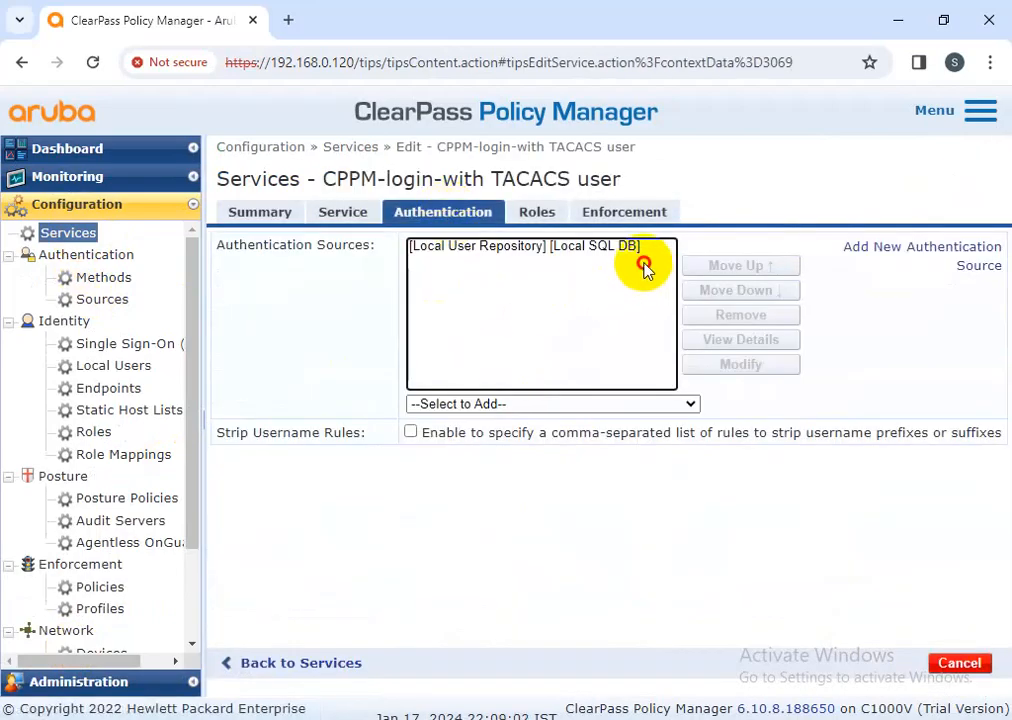
{"action": "left_click", "coordinate": [540, 213]}
{"action": "left_click", "coordinate": [624, 212]}
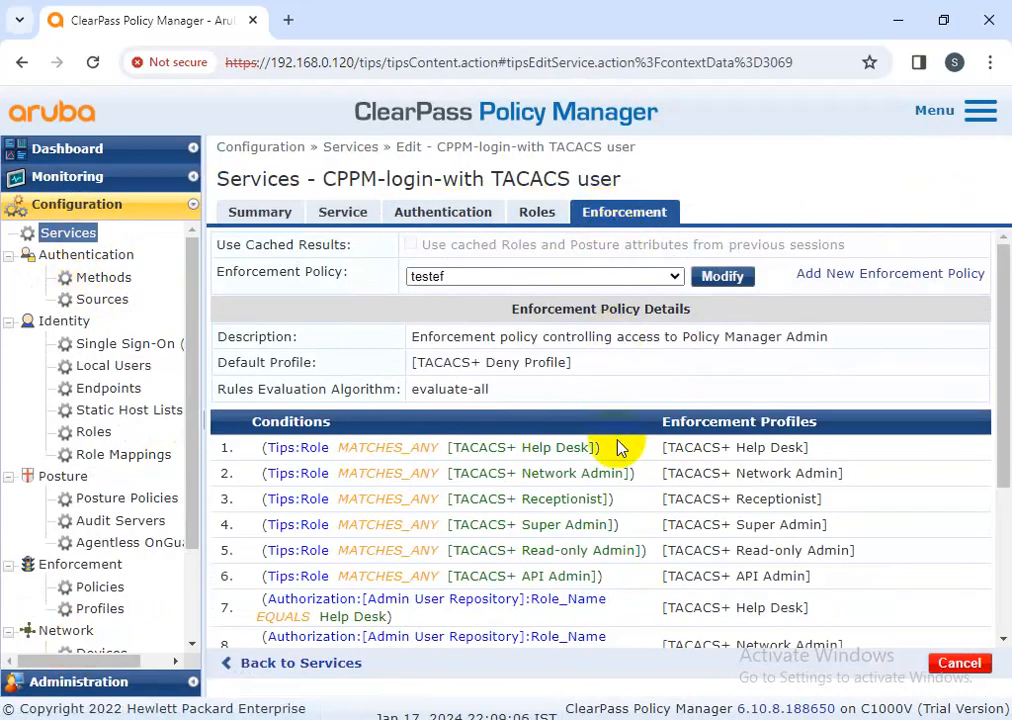
{"action": "scroll", "coordinate": [619, 447], "scroll_direction": "down", "scroll_amount": 3}
Check the latest accepted login in Access Tracker, then return to the Services list
{"action": "left_click", "coordinate": [67, 177]}
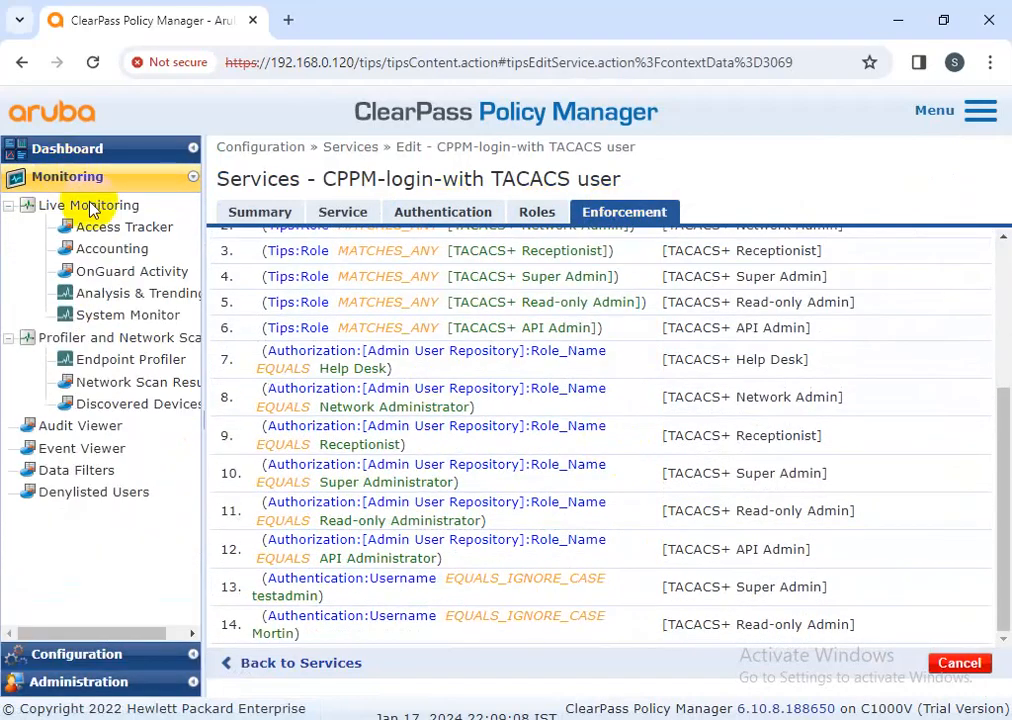
{"action": "left_click", "coordinate": [100, 226]}
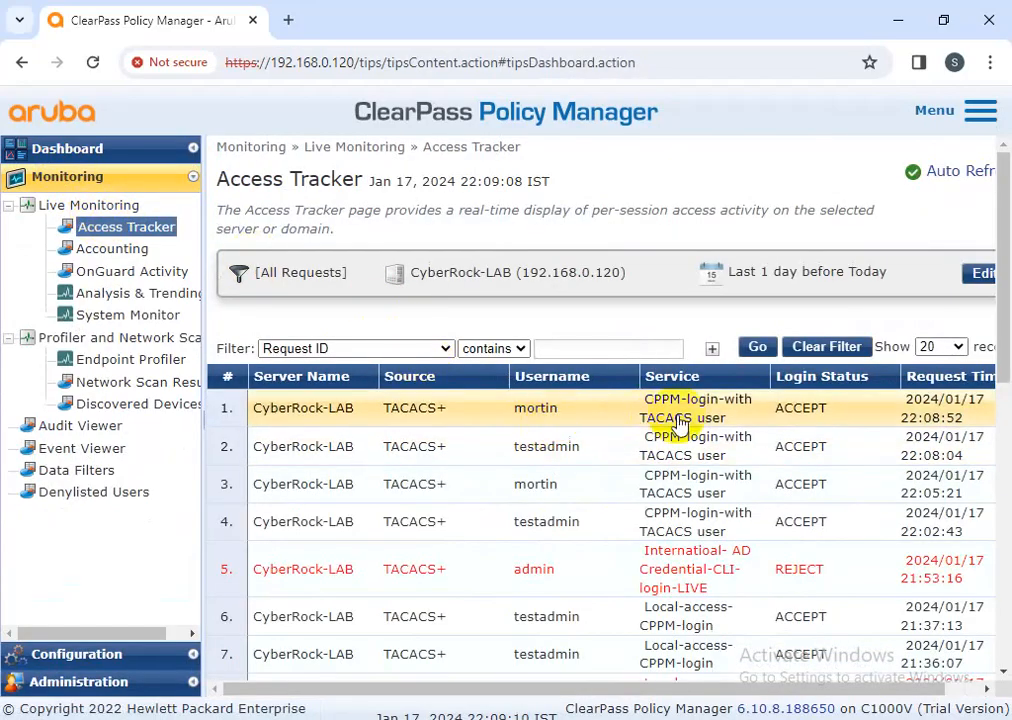
{"action": "left_click", "coordinate": [678, 418]}
{"action": "left_click", "coordinate": [852, 619]}
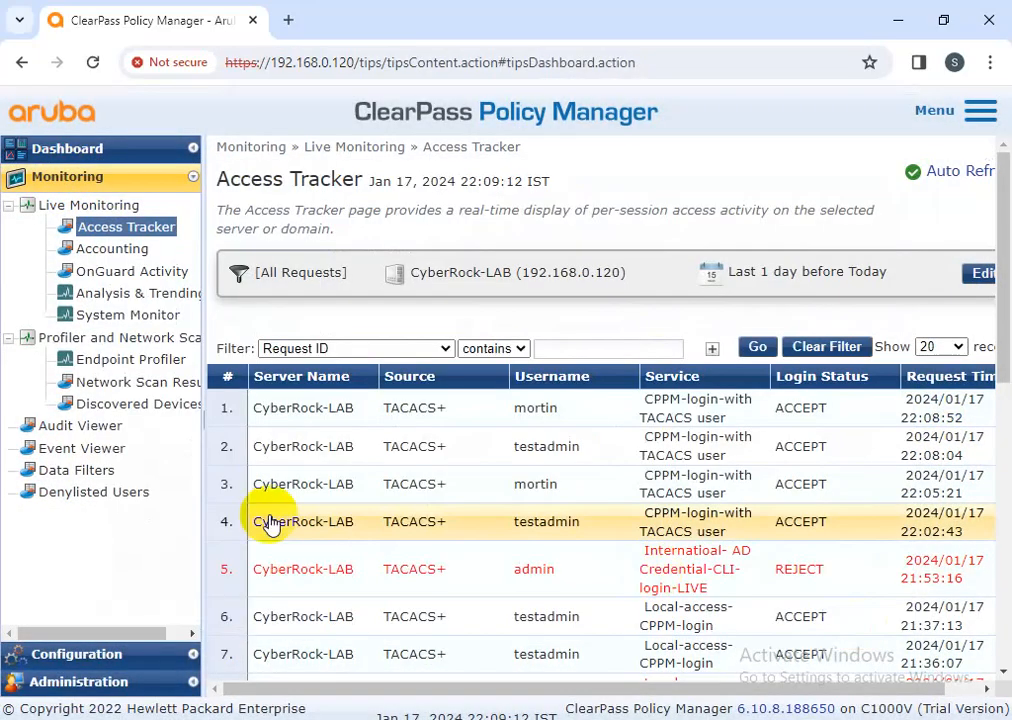
{"action": "left_click", "coordinate": [97, 655]}
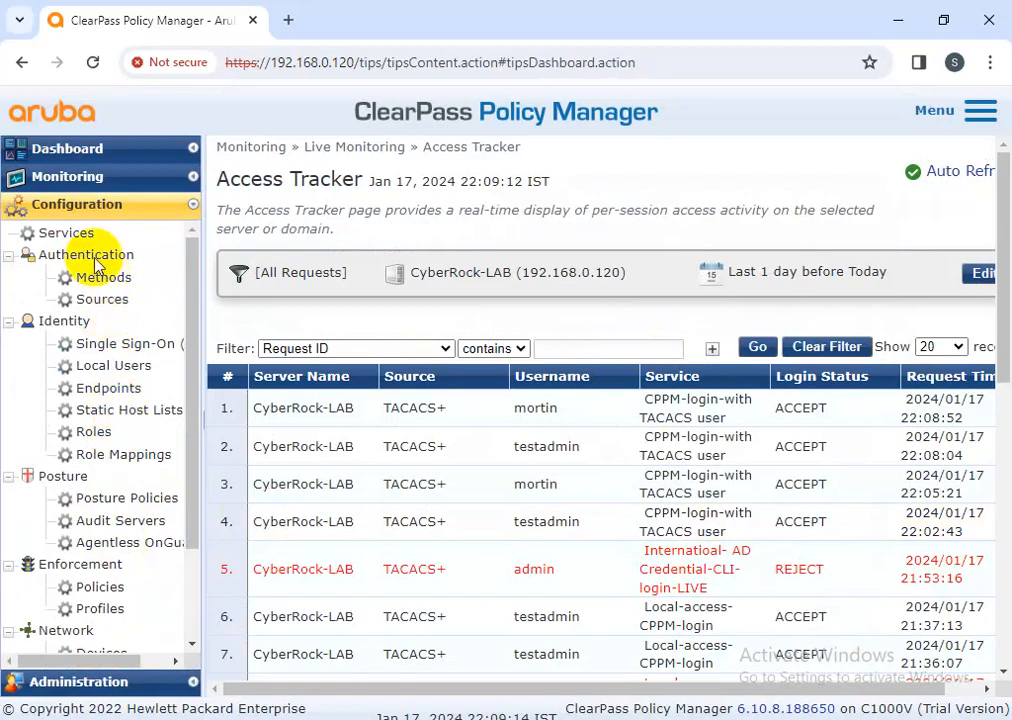
{"action": "left_click", "coordinate": [68, 232]}
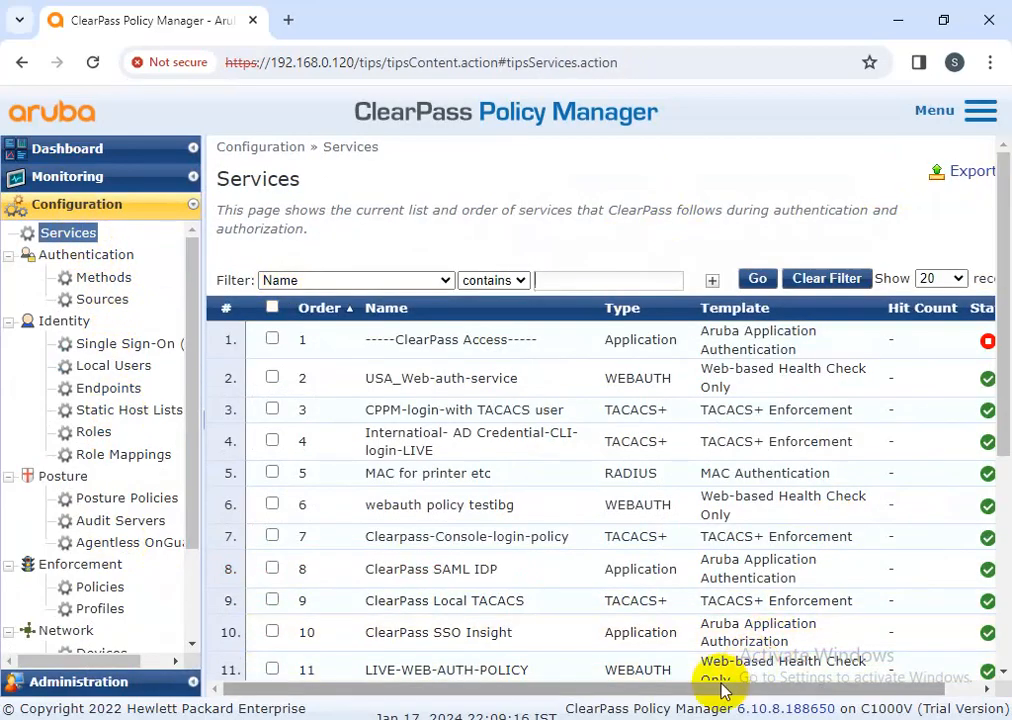
Browse USA_Web-auth-service's service, authorization and roles tabs without saving, then open Local Users
{"action": "left_click_drag", "start_coordinate": [718, 689], "coordinate": [870, 691]}
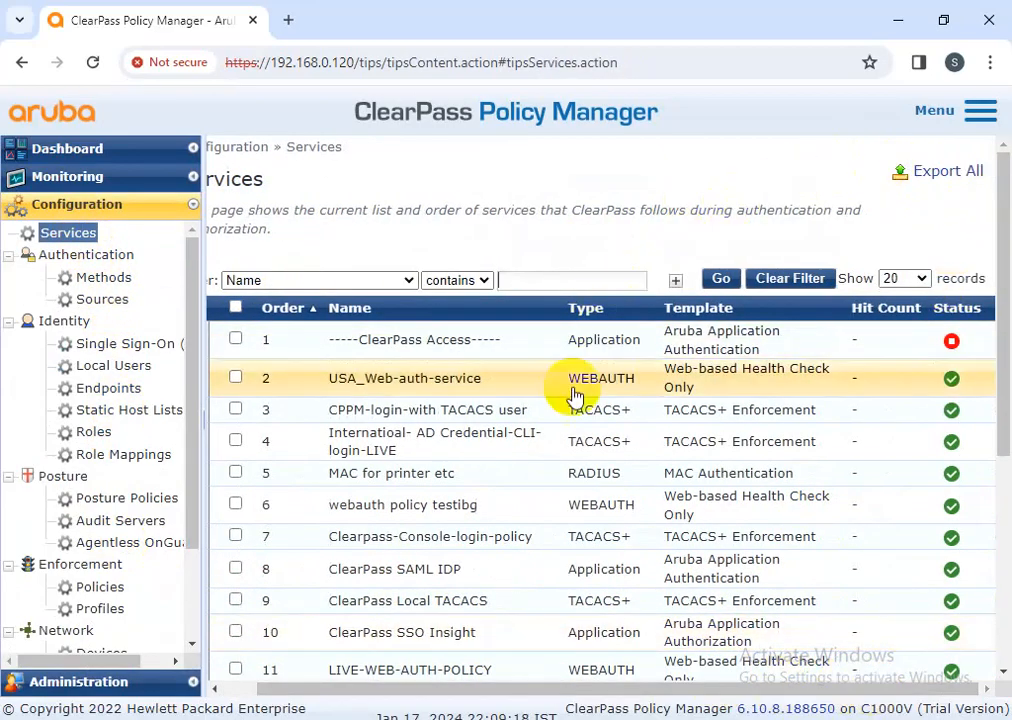
{"action": "left_click", "coordinate": [412, 380]}
{"action": "scroll", "coordinate": [840, 632], "scroll_direction": "down", "scroll_amount": 3}
{"action": "scroll", "coordinate": [919, 520], "scroll_direction": "up", "scroll_amount": 3}
{"action": "left_click", "coordinate": [343, 213]}
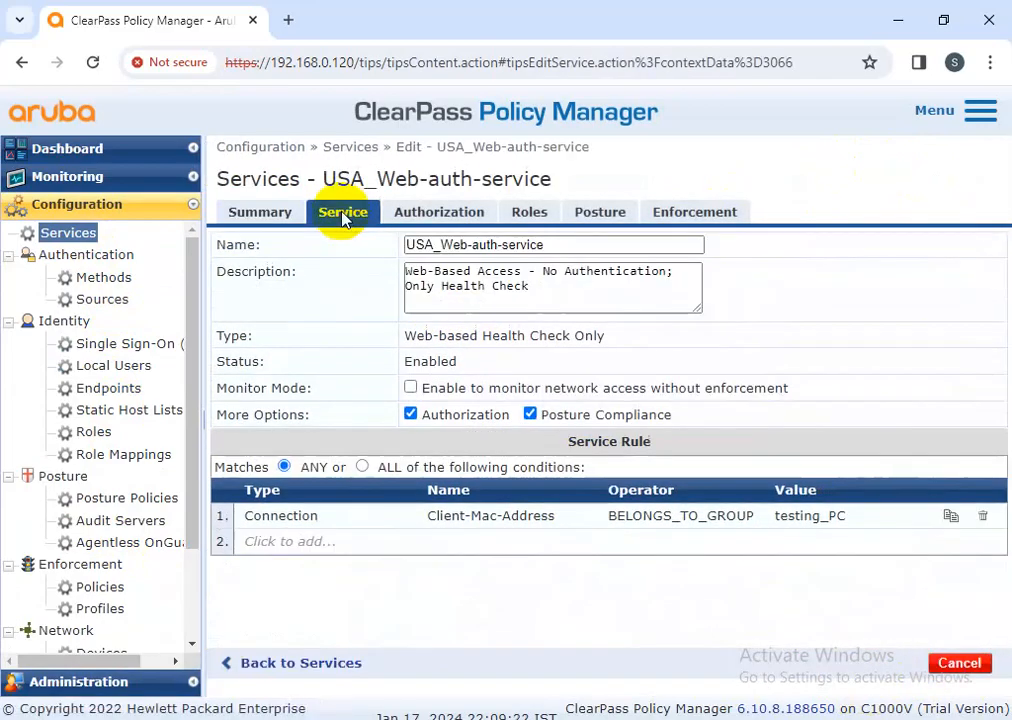
{"action": "left_click", "coordinate": [438, 218]}
{"action": "left_click", "coordinate": [535, 220]}
{"action": "left_click", "coordinate": [962, 665]}
{"action": "left_click", "coordinate": [110, 366]}
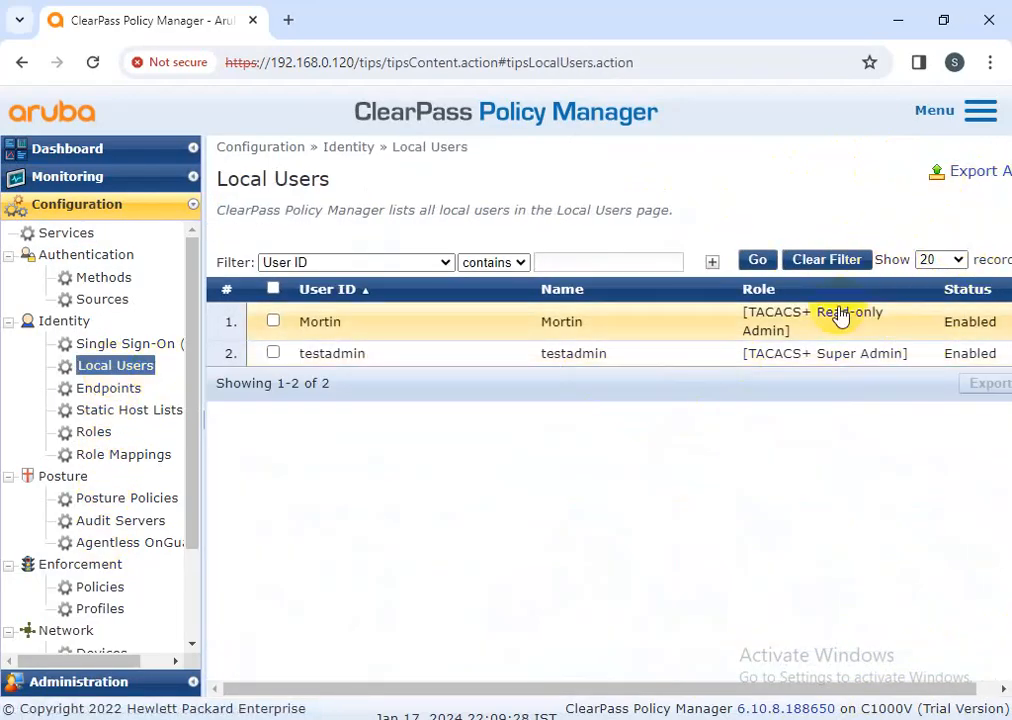
{"action": "left_click", "coordinate": [548, 335]}
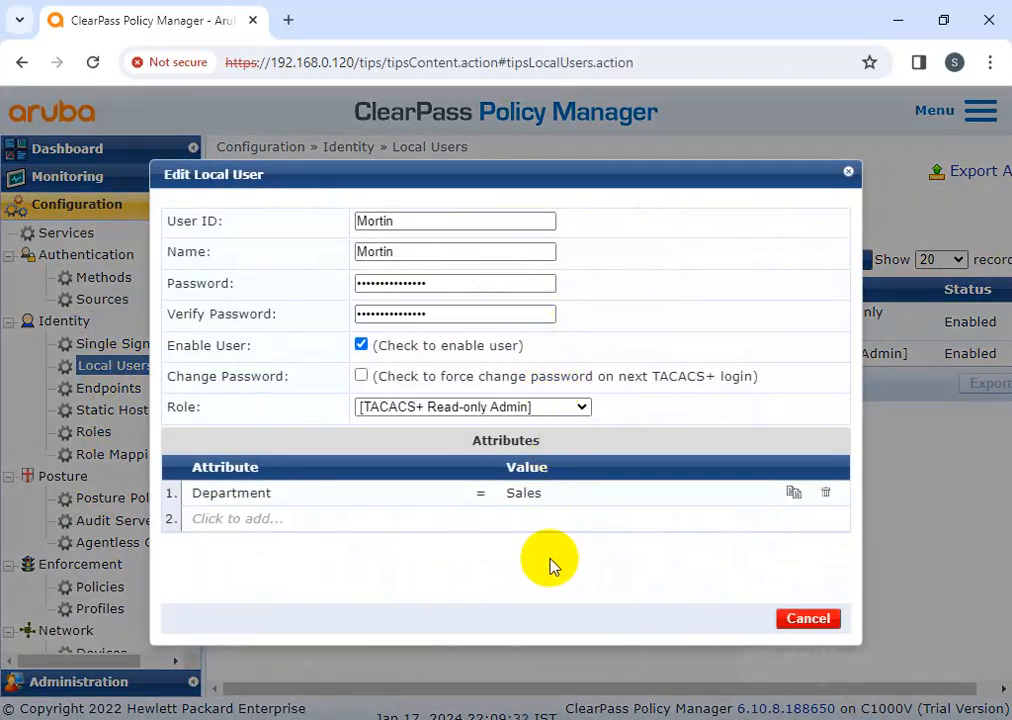
{"action": "left_click", "coordinate": [549, 410]}
{"action": "scroll", "coordinate": [508, 384], "scroll_direction": "down", "scroll_amount": 1}
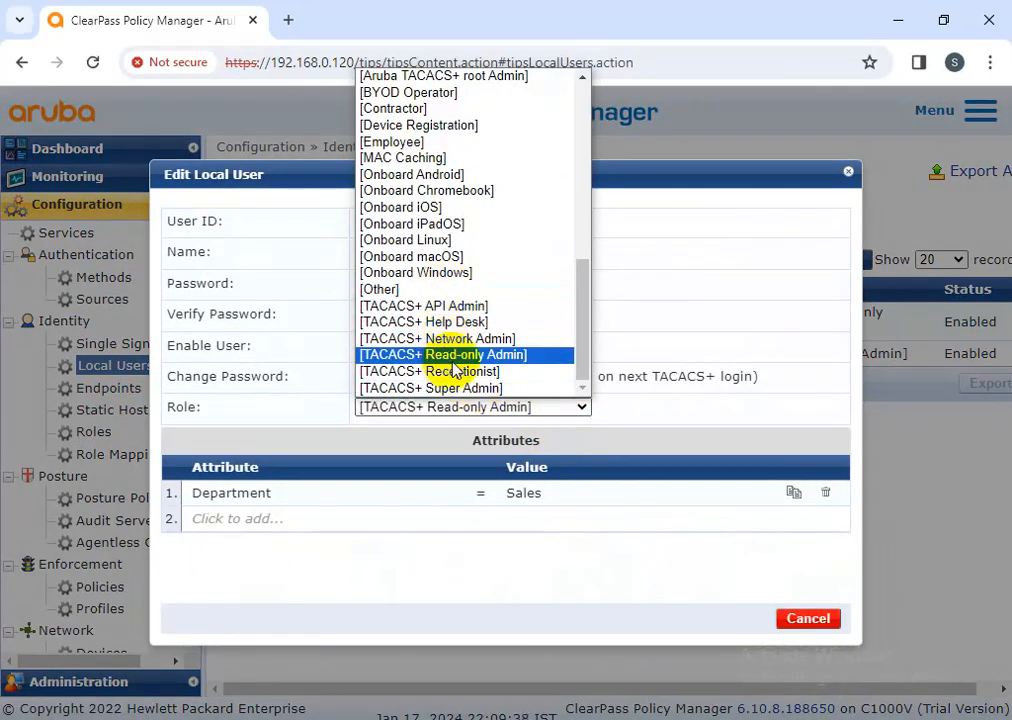
{"action": "left_click", "coordinate": [797, 618]}
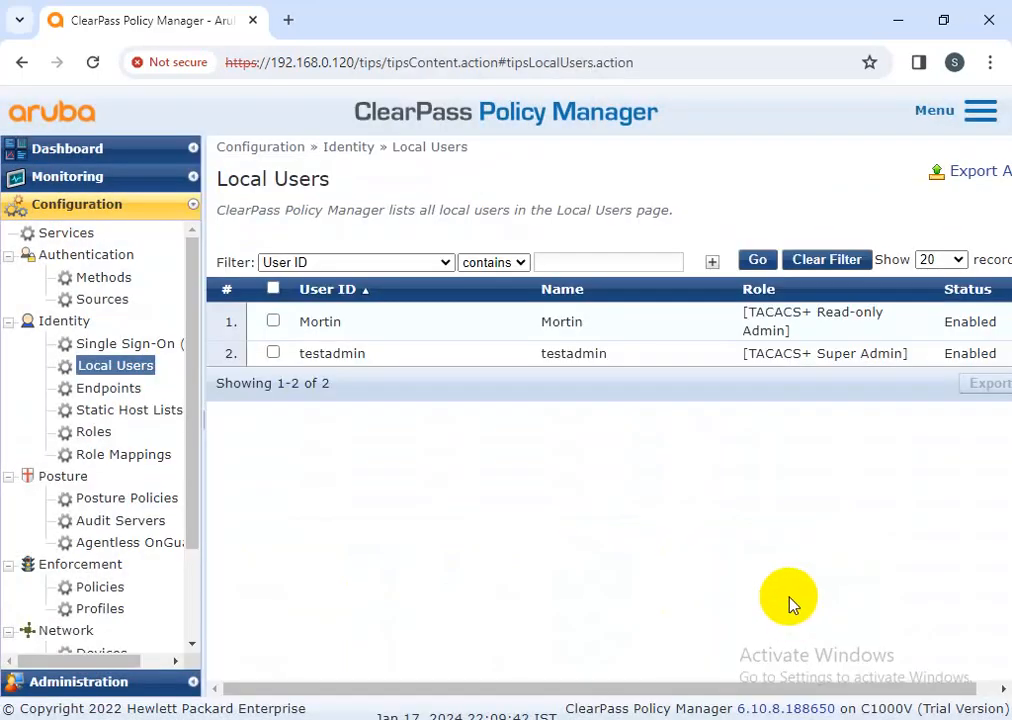